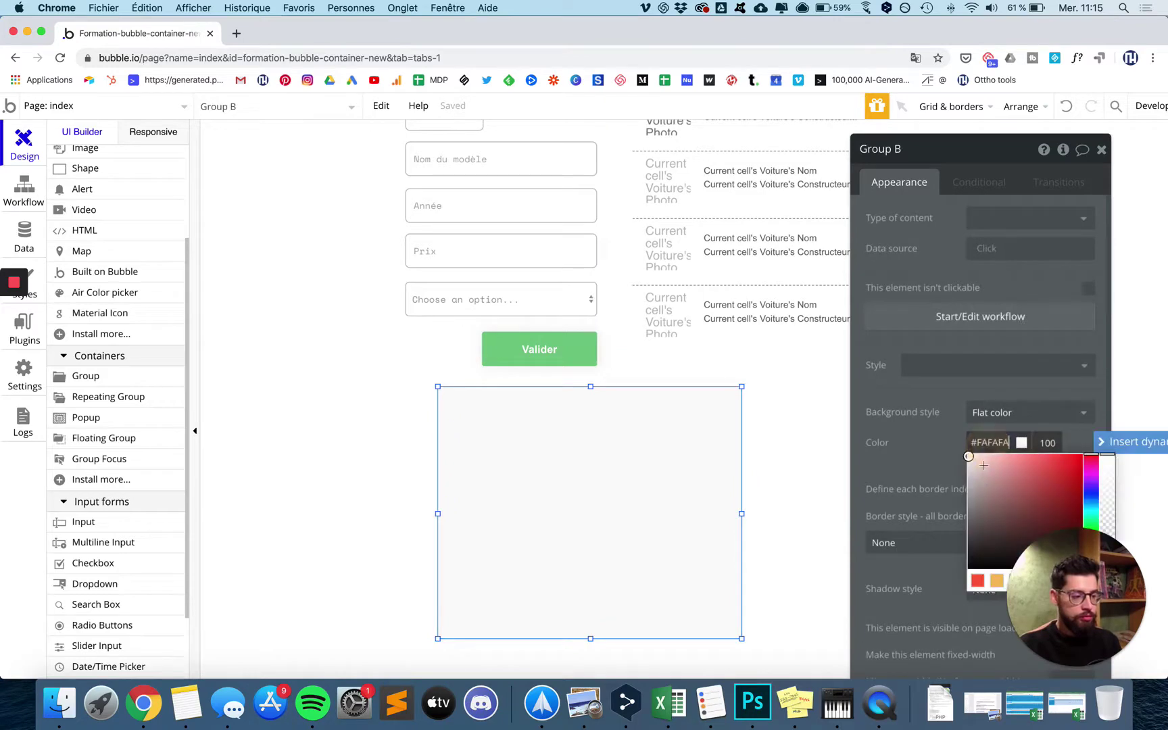
- Set the group's flat background color to the grey #DEDEDE
drag(977, 466, 791, 433)
click(444, 124)
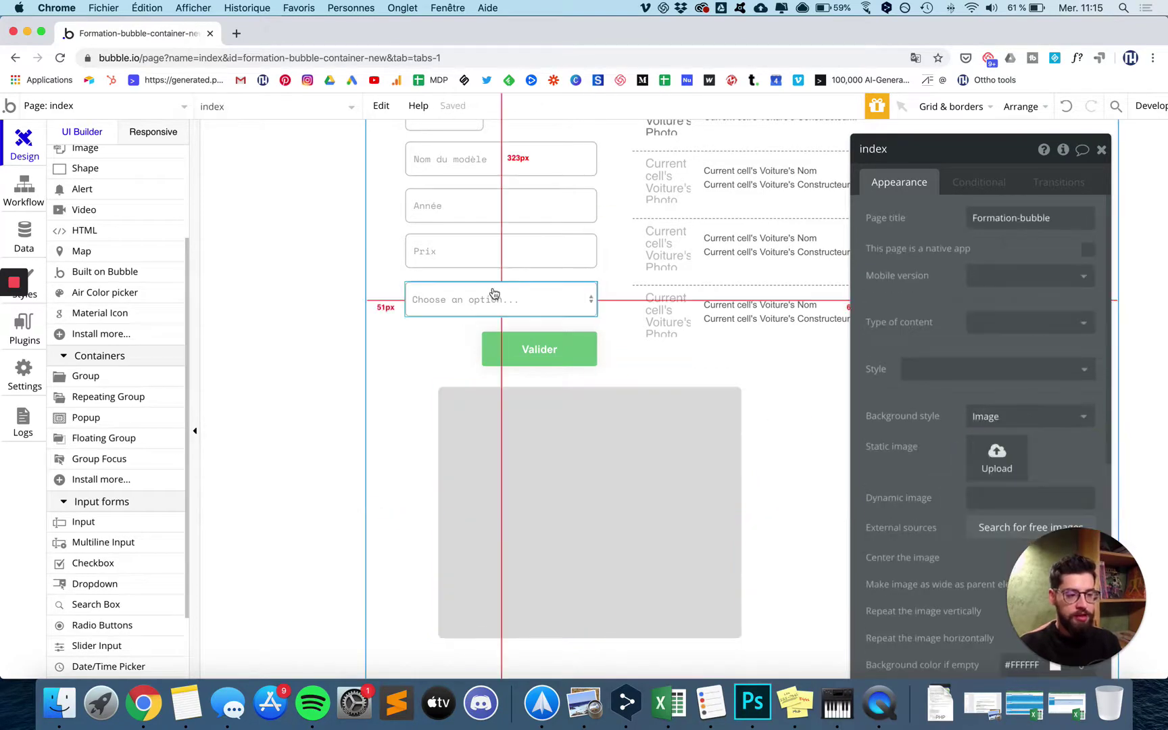
- Move the picture uploader from the form into the upper corner of the grey group
drag(513, 136, 514, 413)
scroll(544, 461, down, 4)
scroll(544, 461, up, 3)
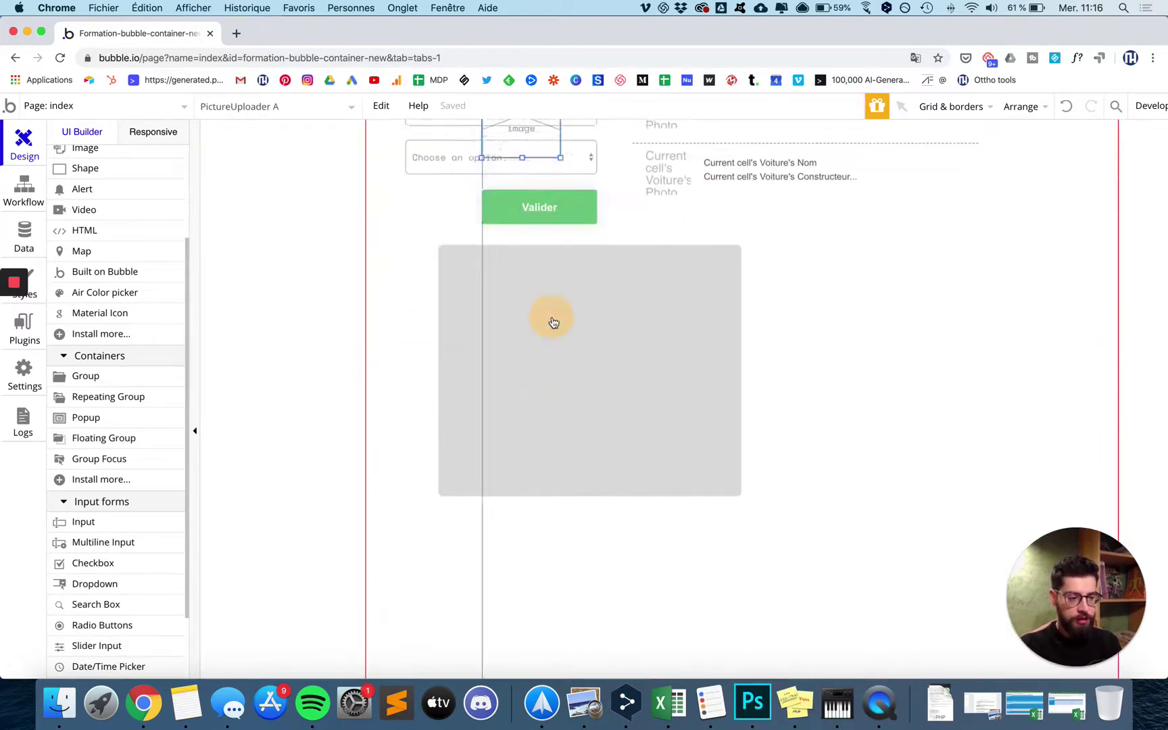
scroll(553, 318, down, 3)
double_click(545, 466)
scroll(544, 466, up, 4)
scroll(546, 320, up, 2)
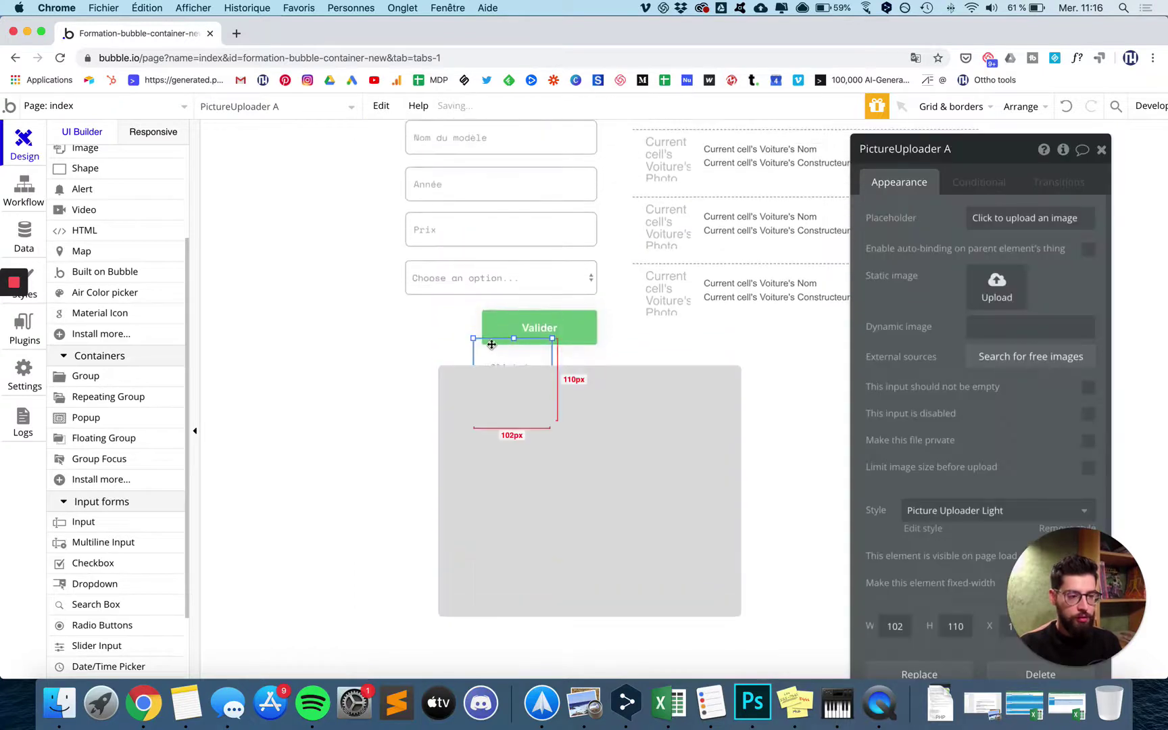
drag(481, 340, 465, 392)
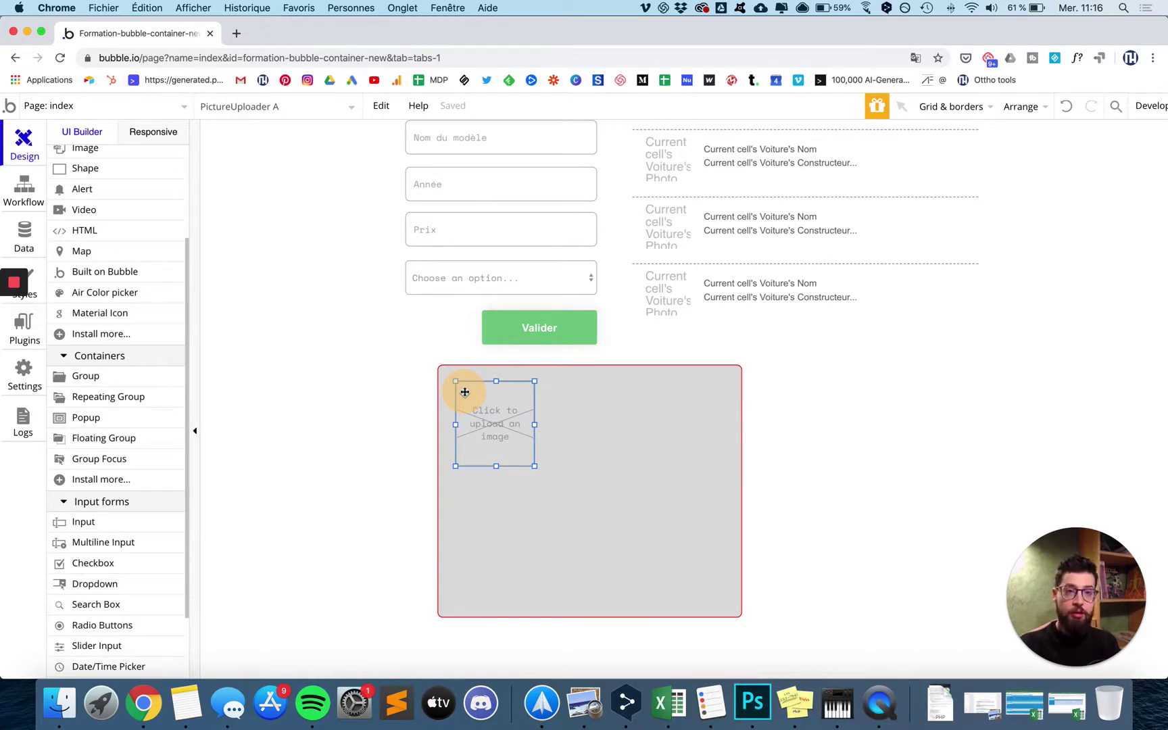
drag(465, 392, 461, 423)
scroll(471, 394, up, 5)
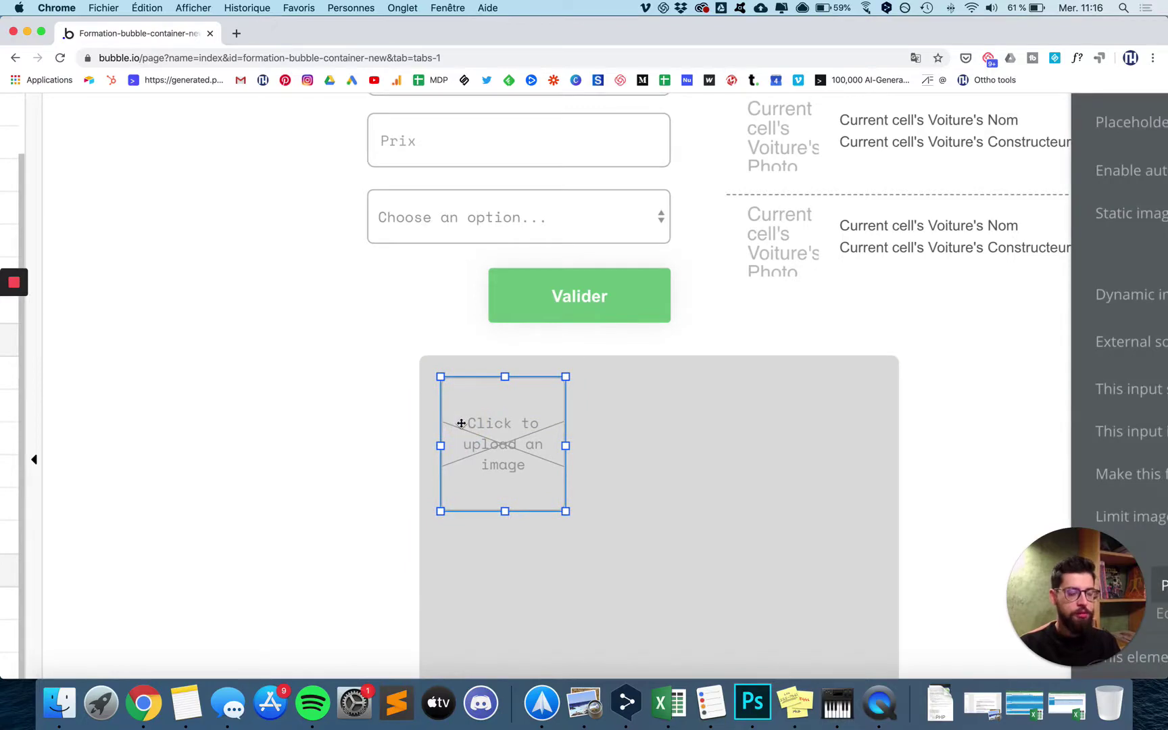
- Move the Nom du modèle, Année and Prix inputs into the grey group beside and beneath the picture uploader
scroll(460, 423, down, 5)
drag(436, 133, 477, 451)
drag(464, 195, 503, 496)
drag(408, 217, 530, 384)
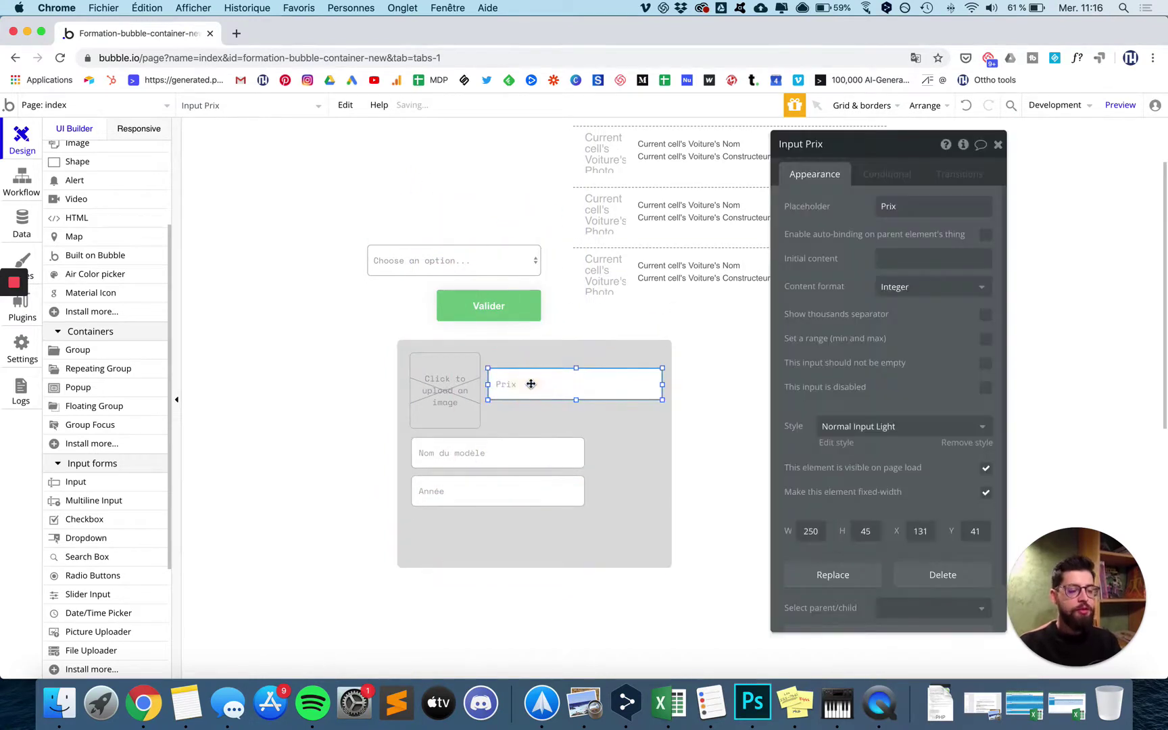
- Undo the moves of the inputs and the picture uploader into the grey group
click(964, 105)
click(964, 104)
click(964, 104)
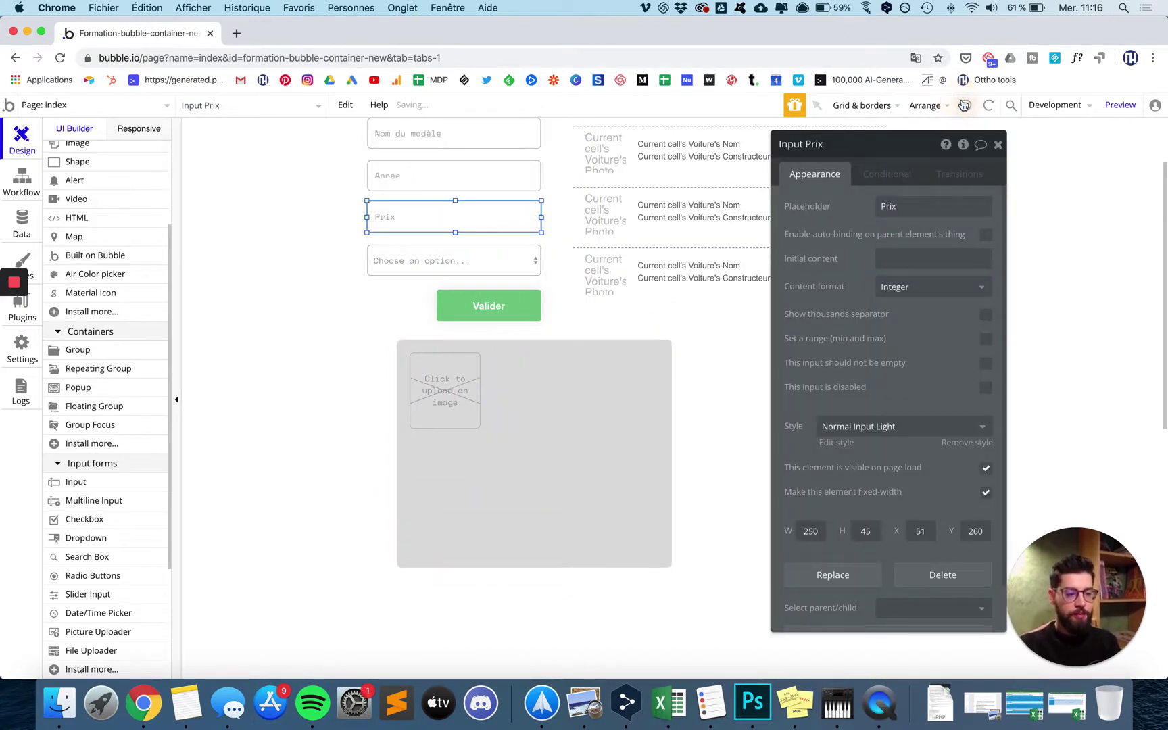
click(963, 104)
click(963, 105)
click(963, 104)
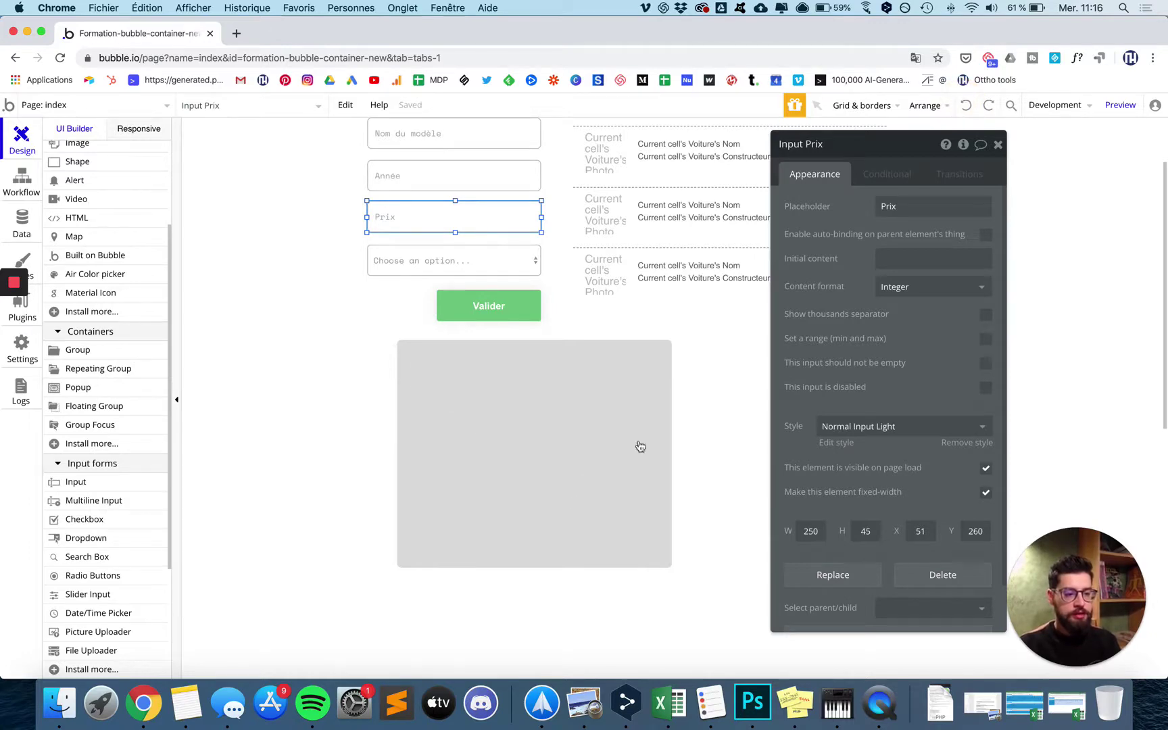
- Position the grey group over the form fields, resize it to about 305 by 451 px, and send it behind them
drag(679, 567, 578, 435)
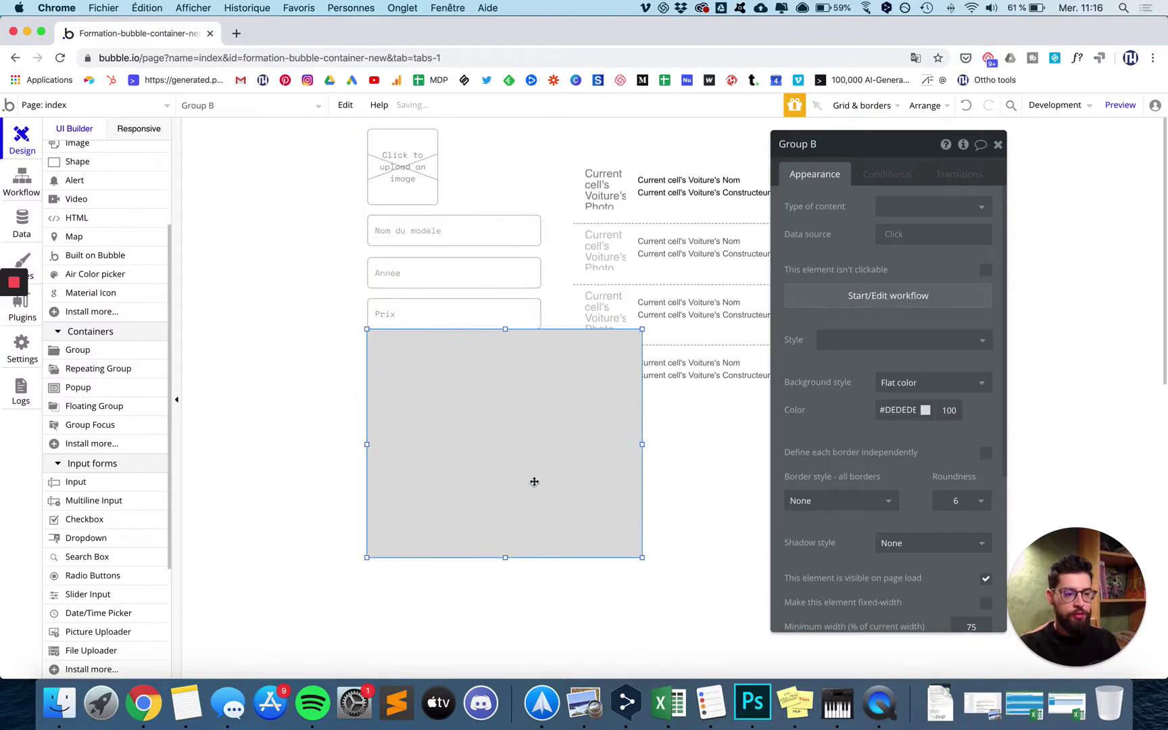
drag(534, 481, 510, 276)
drag(625, 347, 565, 436)
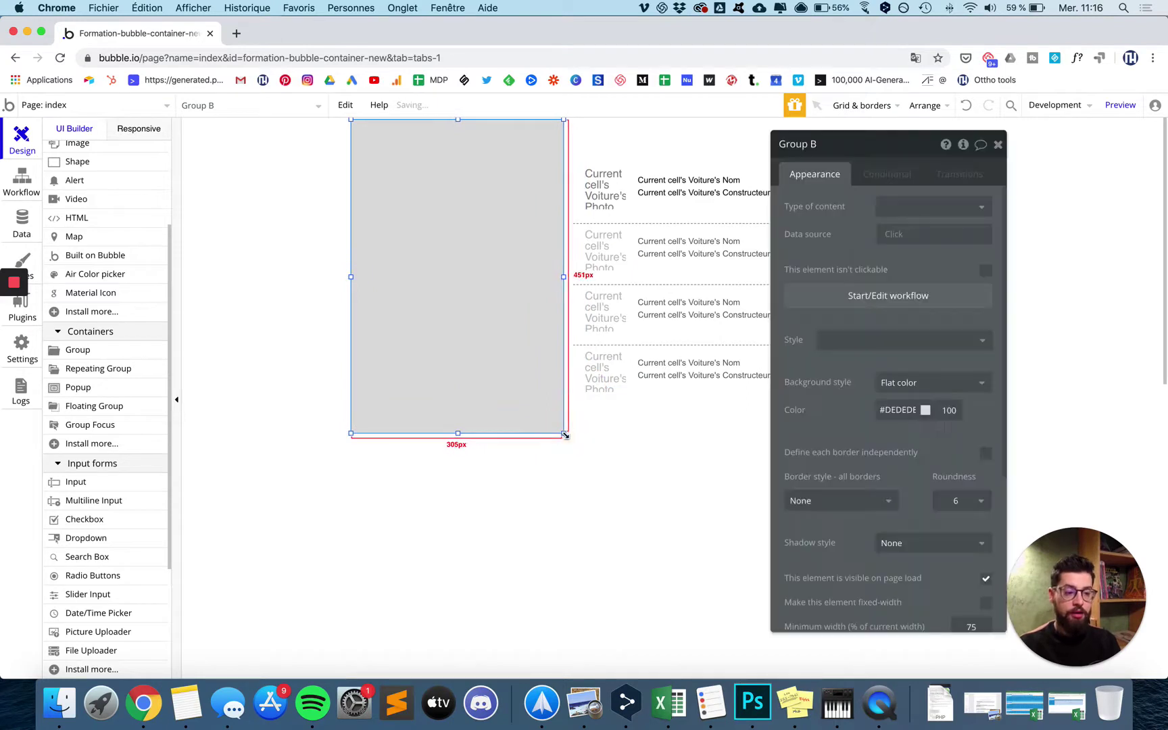
right_click(445, 289)
click(473, 575)
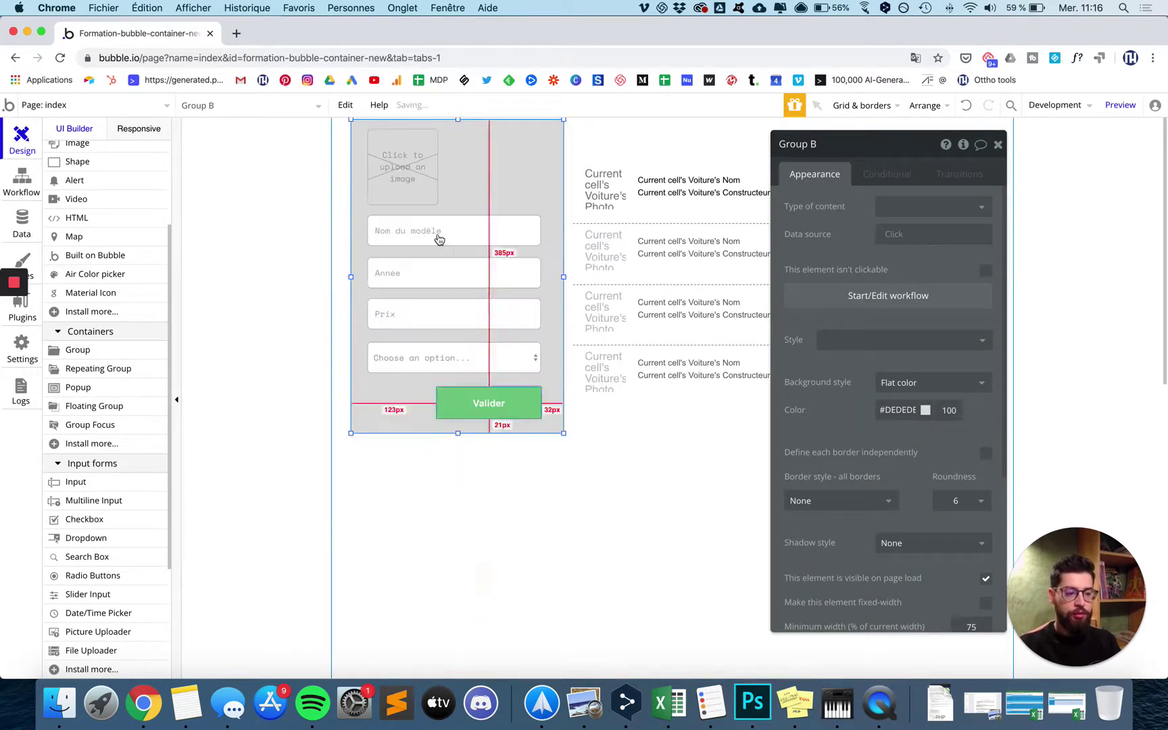
- Attach the picture uploader, three inputs, dropdown and Valider button to the grey group by nudging them, and move the group slightly with its contents
click(406, 186)
click(407, 187)
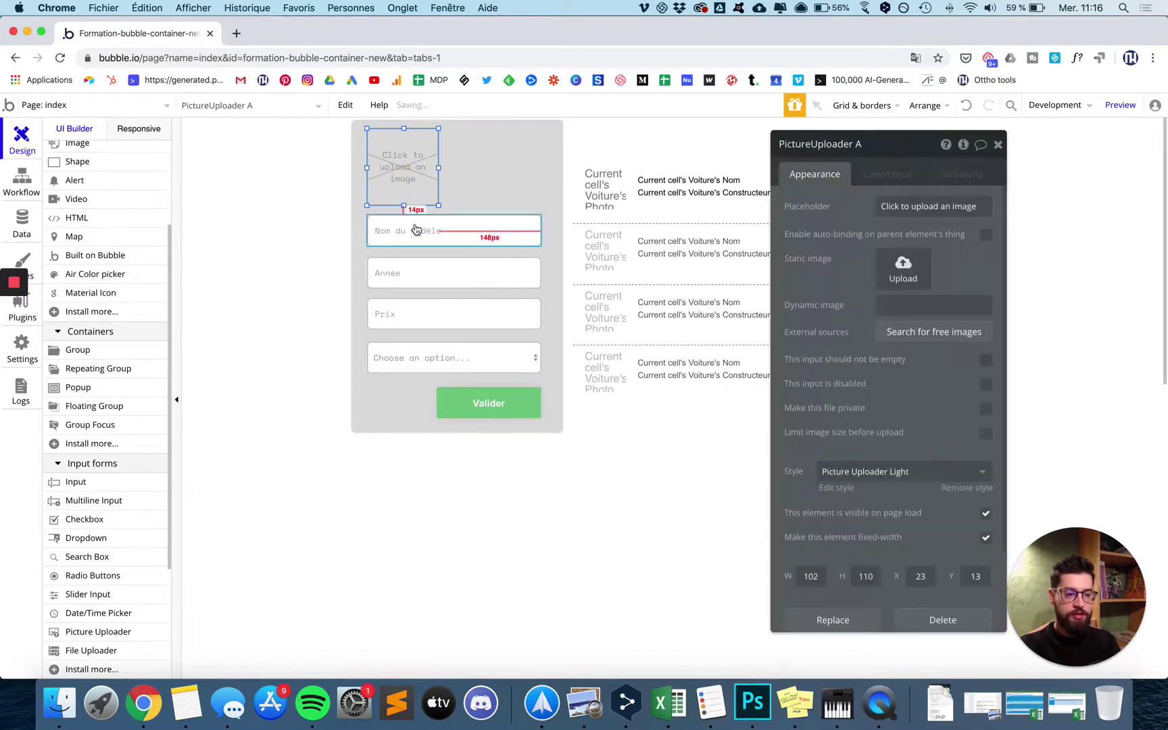
click(410, 230)
shift+click(420, 272)
shift+click(417, 315)
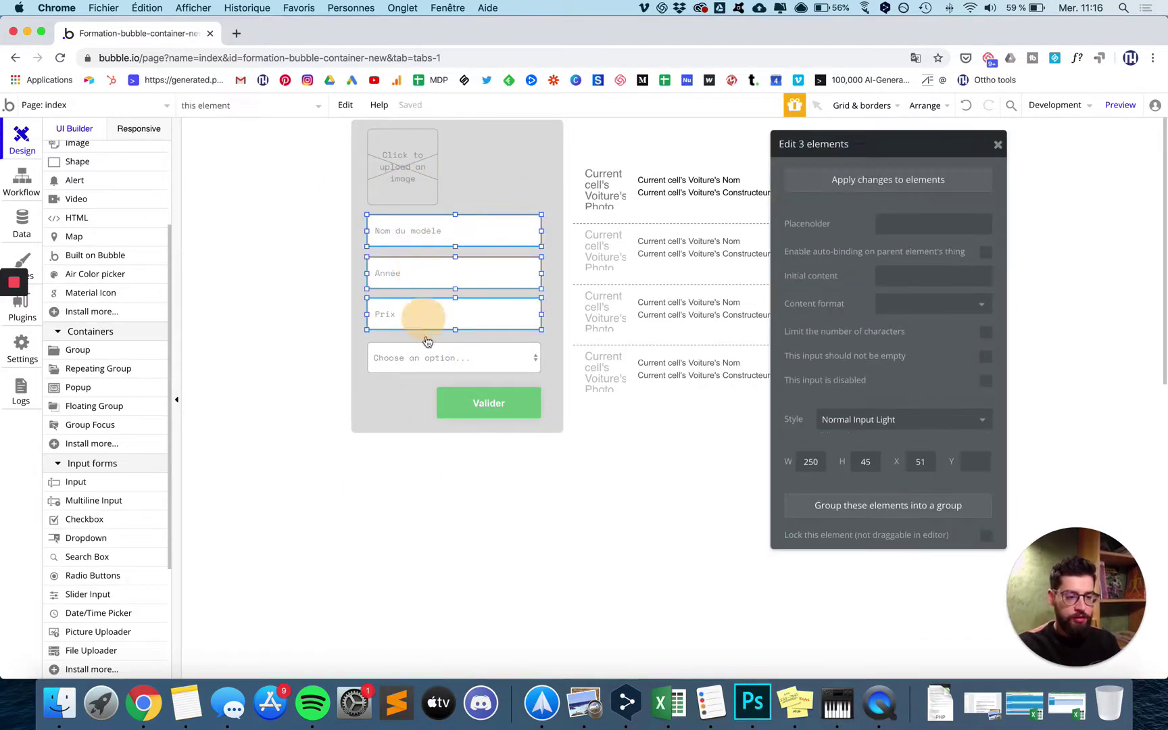
shift+click(444, 368)
shift+click(484, 404)
click(487, 408)
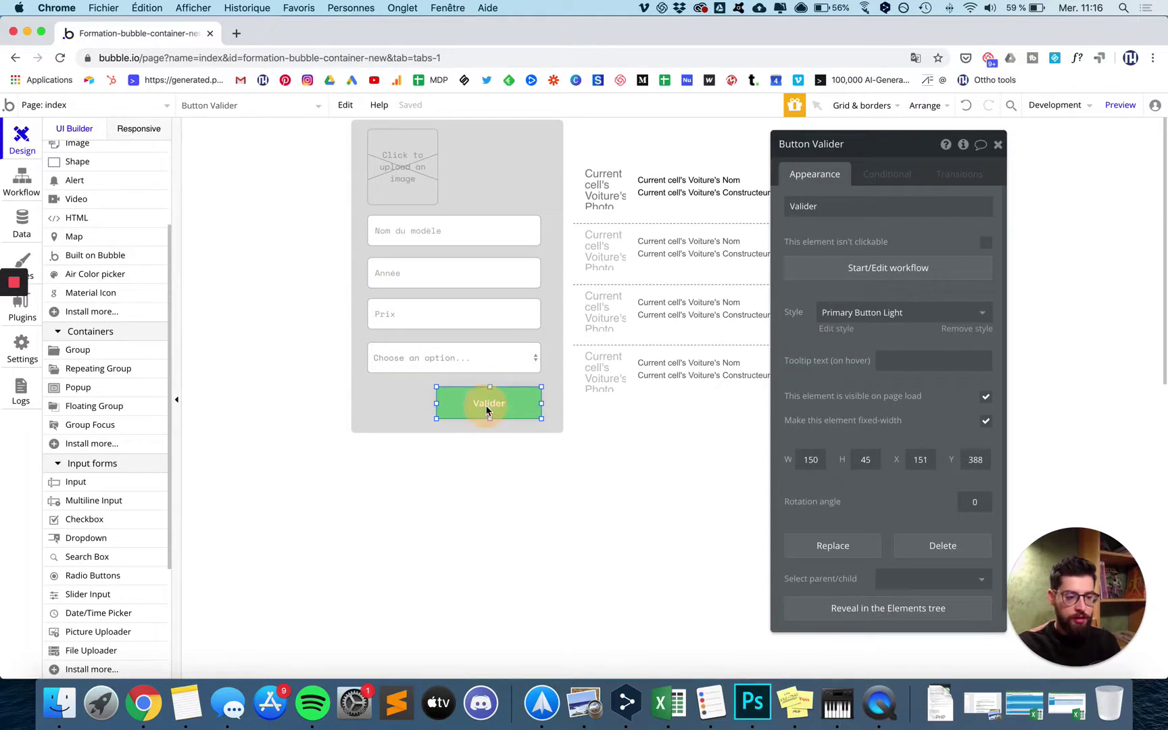
click(487, 407)
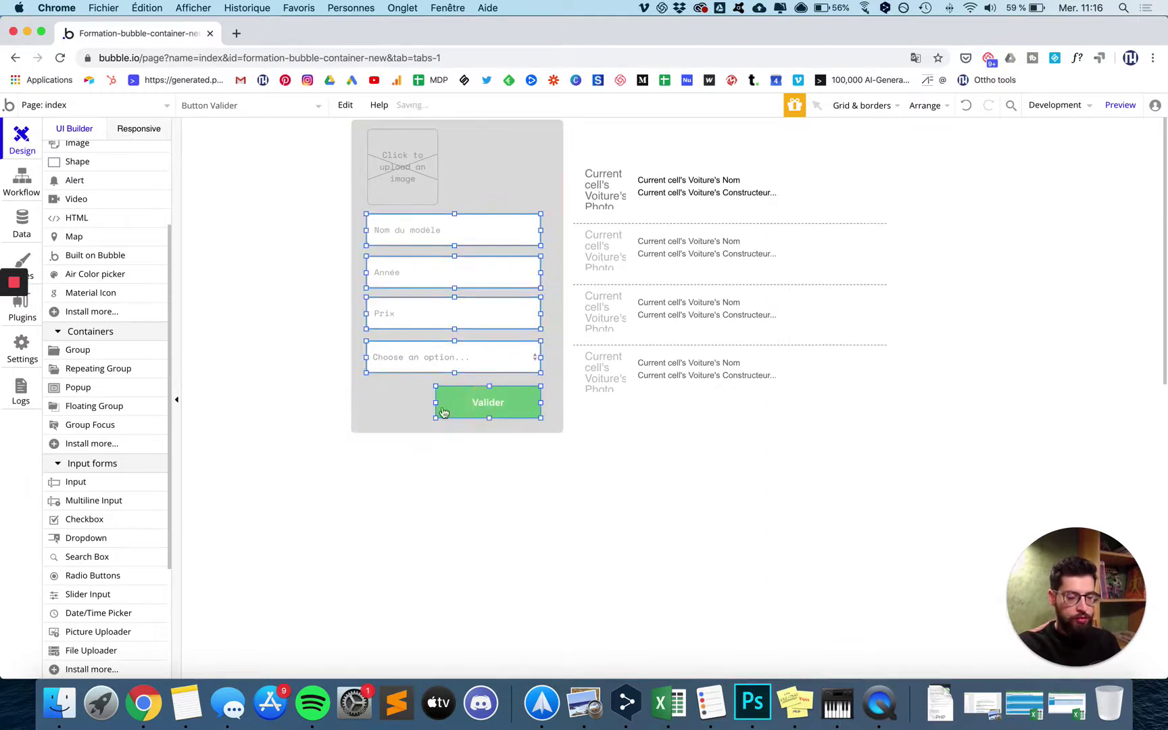
click(409, 413)
mouse_move(409, 413)
mouse_down()
mouse_move(408, 464)
mouse_move(555, 465)
mouse_move(423, 469)
mouse_move(399, 456)
mouse_move(404, 417)
mouse_up()
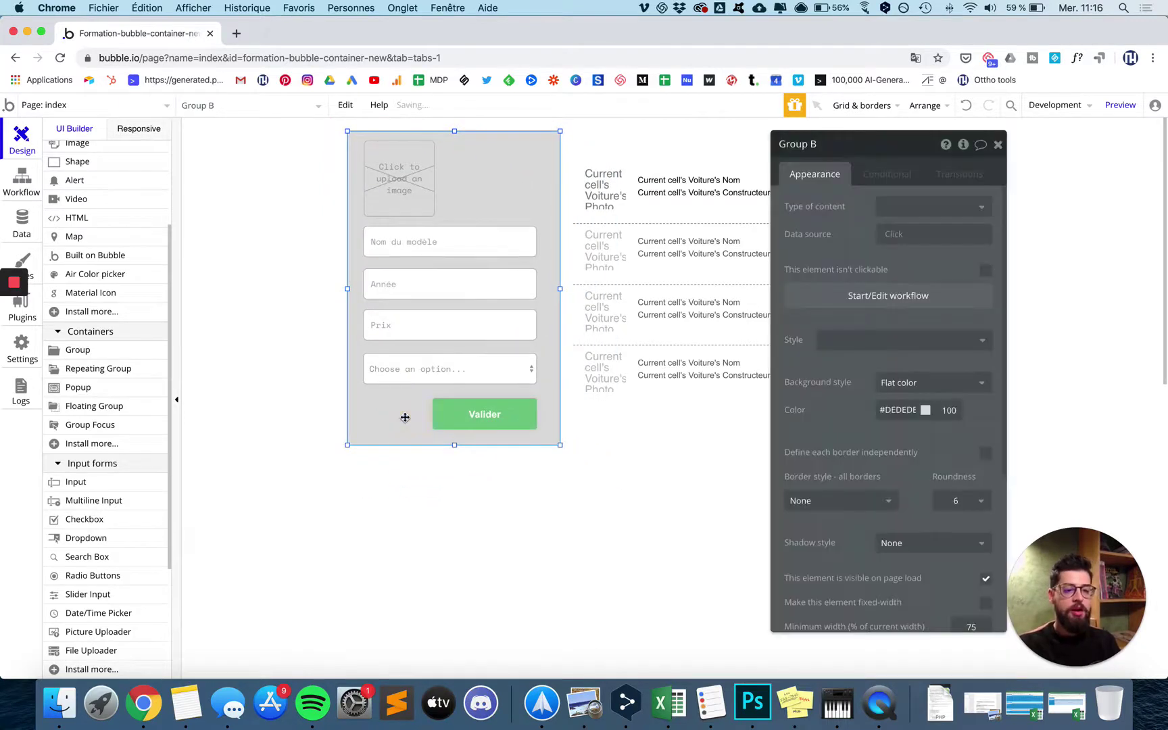
- Move the Nom du modèle input across the grey group's edge and outside it, and return it above the Année input
click(473, 238)
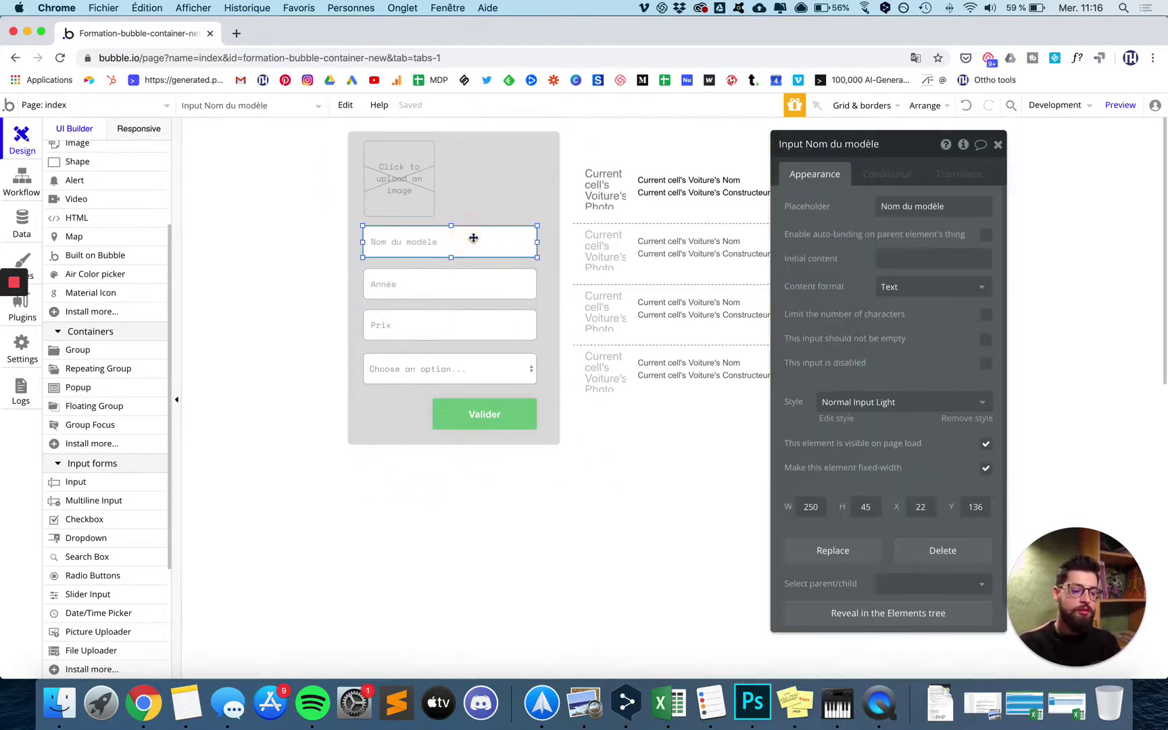
drag(473, 238, 478, 240)
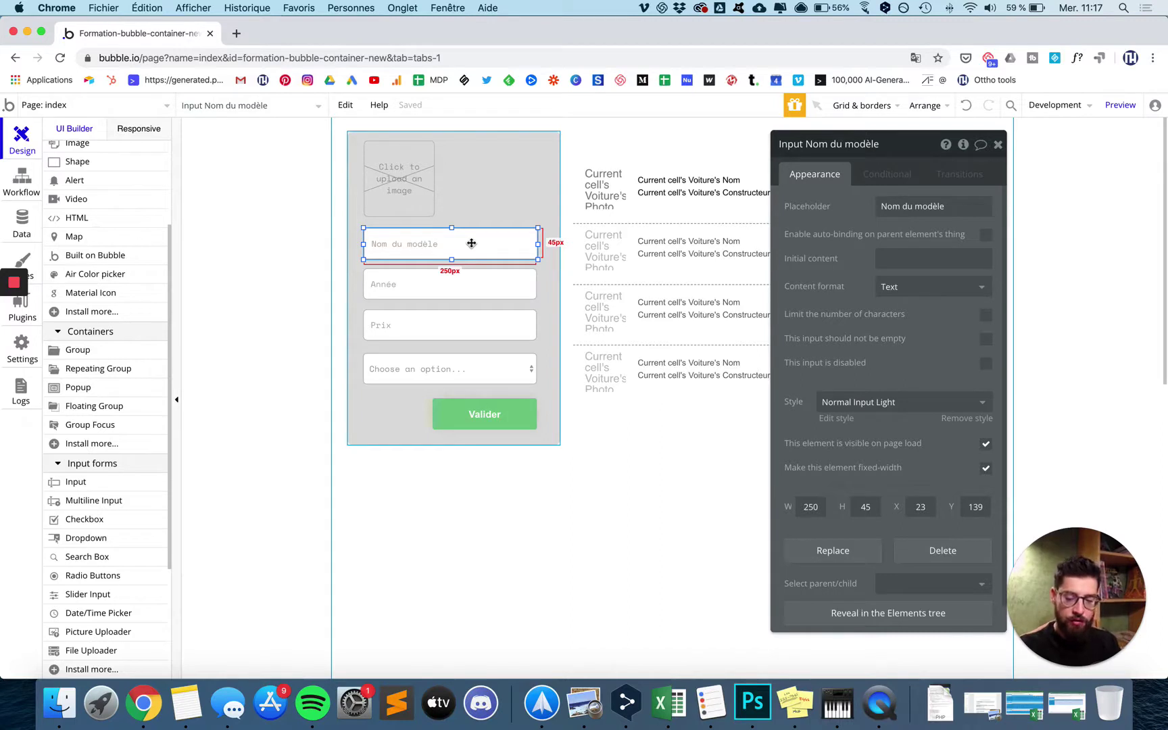
drag(471, 243, 550, 248)
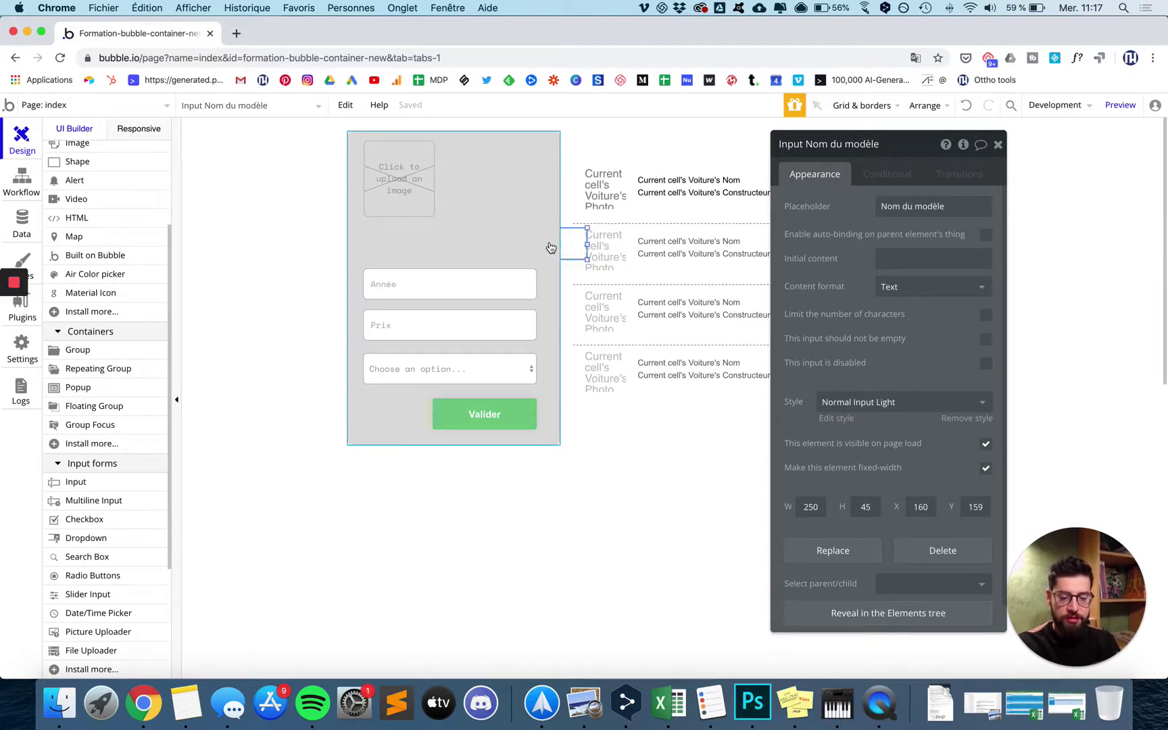
drag(551, 247, 584, 253)
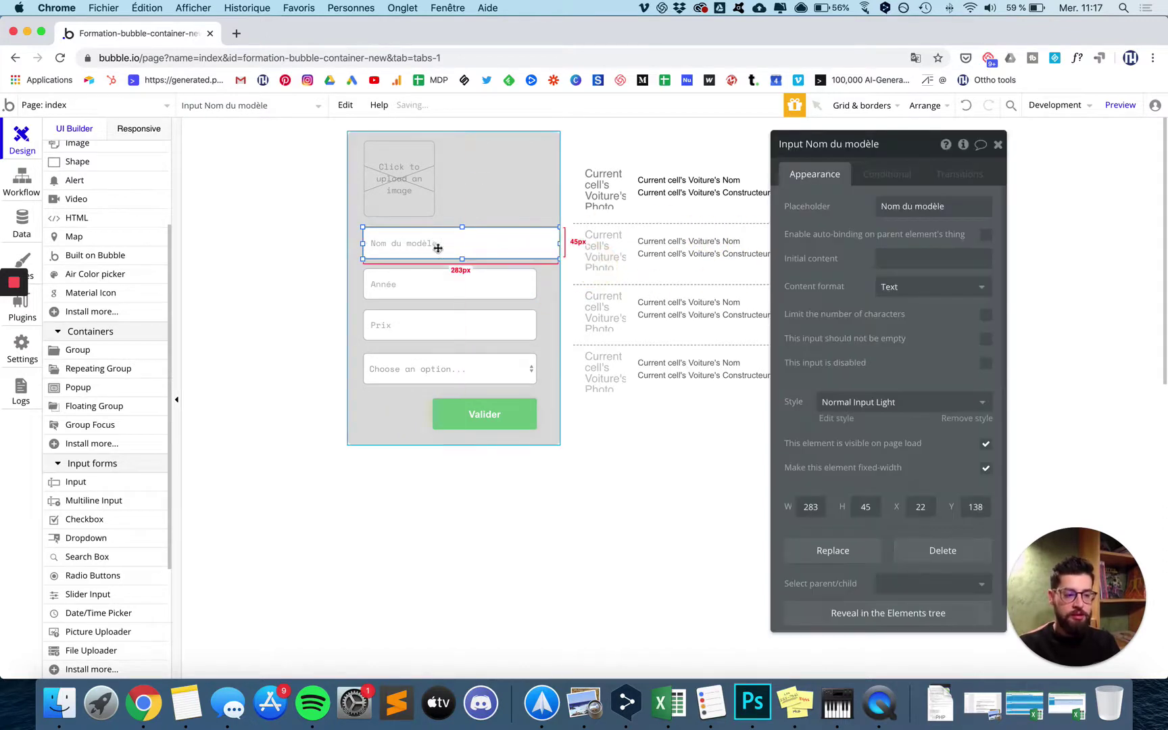
drag(438, 248, 481, 546)
drag(631, 541, 538, 240)
- Switch to the course presentation, advance to the Liste des containers slide, and return to the Bubble editor
key(ctrl+Left)
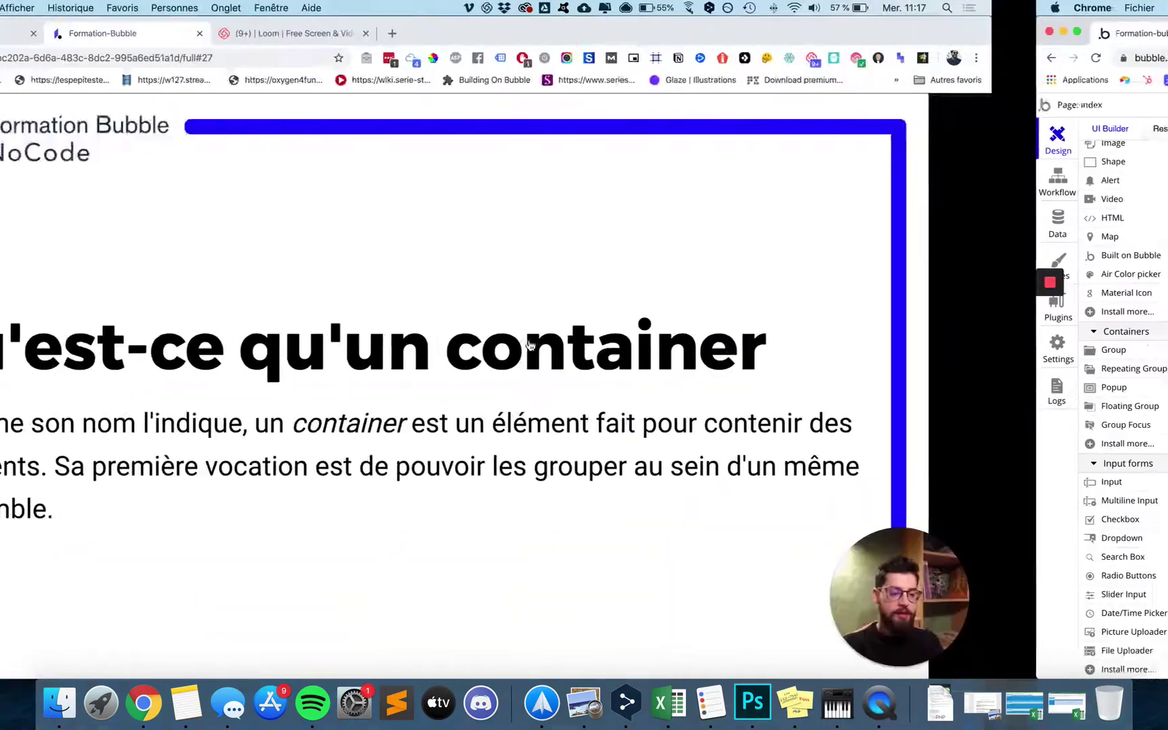
key(Right)
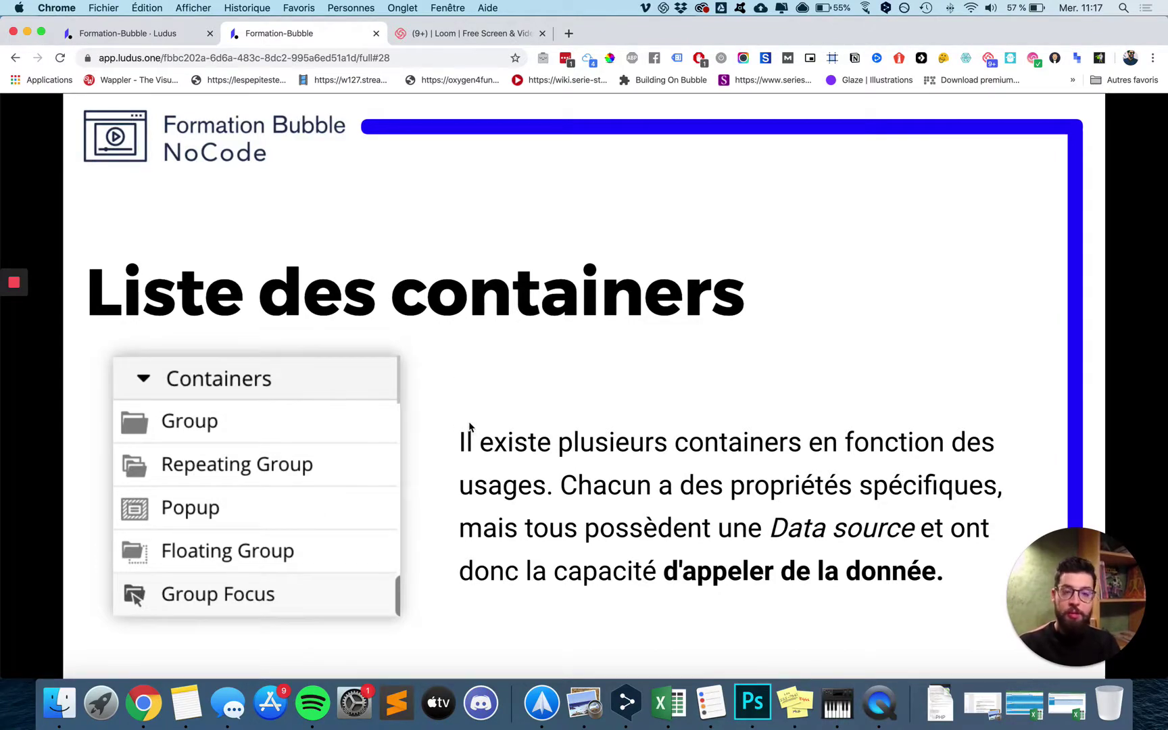
key(ctrl+Right)
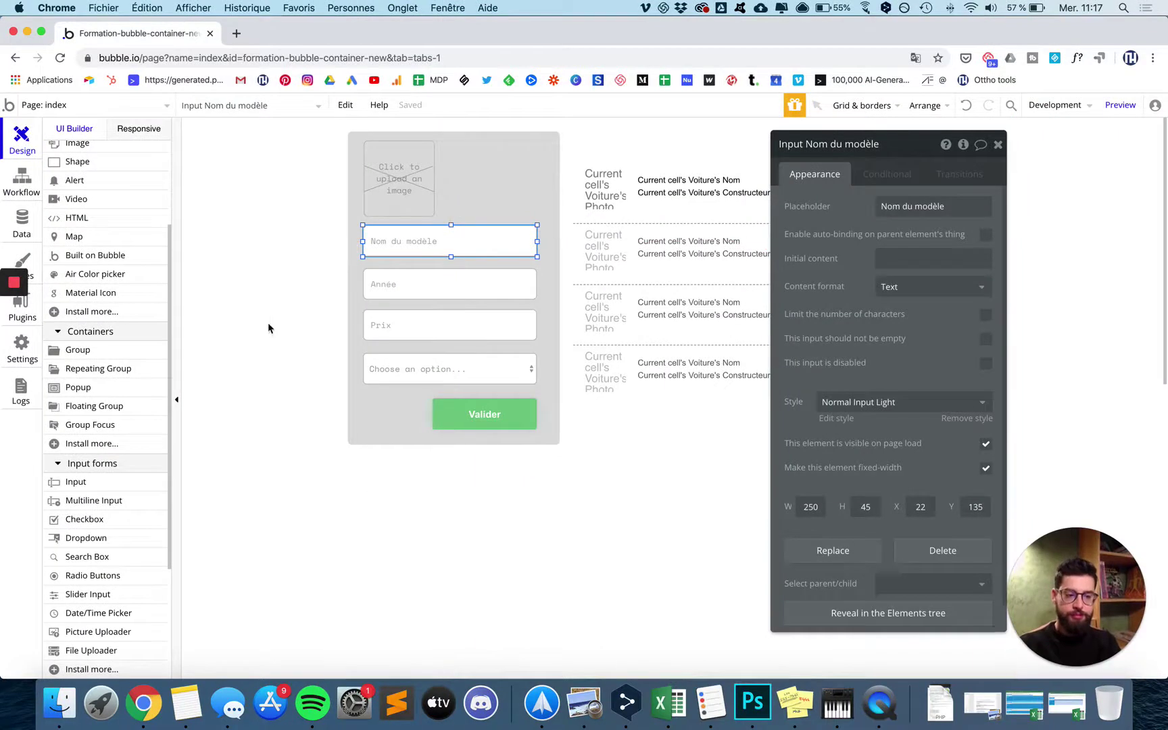
- Move the grey group with all its form elements slightly down the page
key(alt)
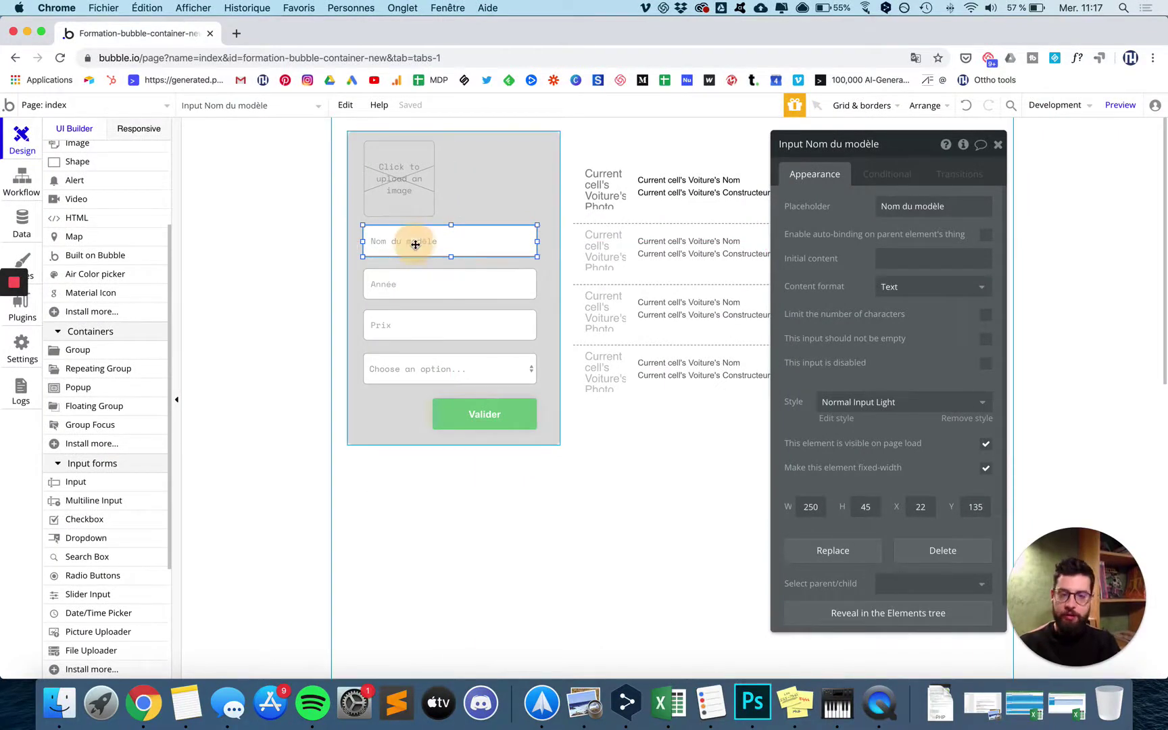
mouse_move(406, 412)
mouse_down()
mouse_move(408, 433)
mouse_move(406, 423)
mouse_up()
key(alt)
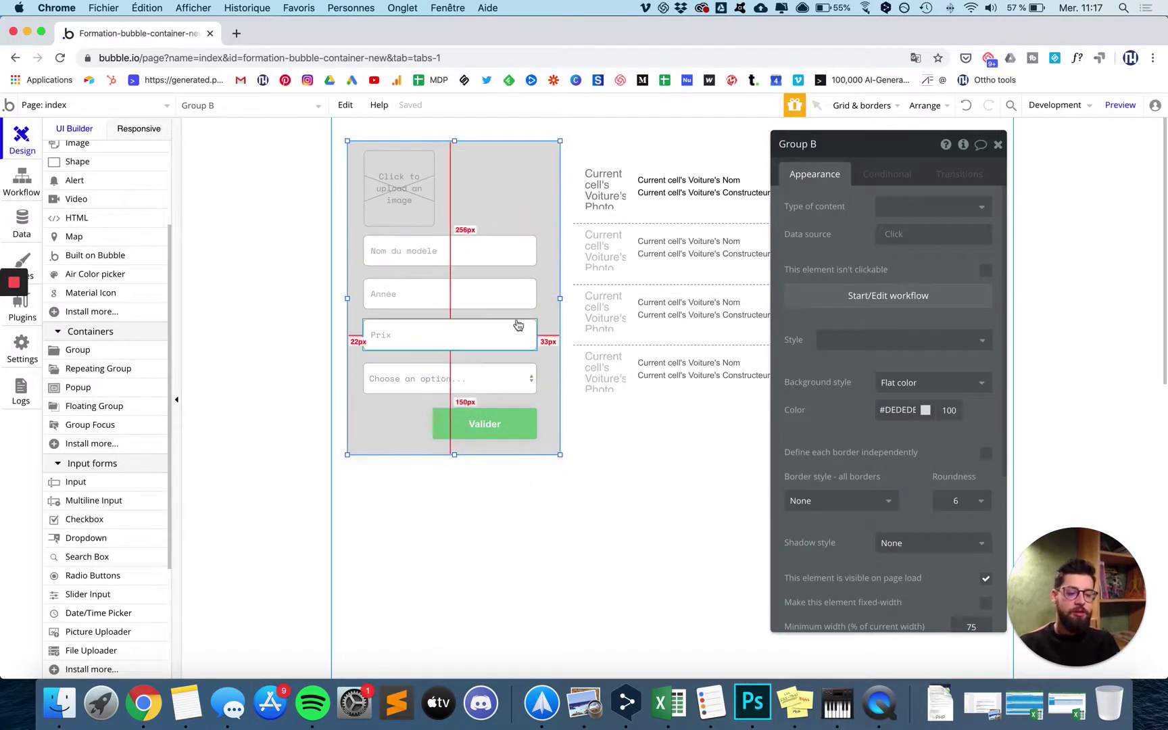
- Draw a repeating group about 362 px wide below the form, increase its height, and shift it under the grey group
scroll(491, 495, down, 1)
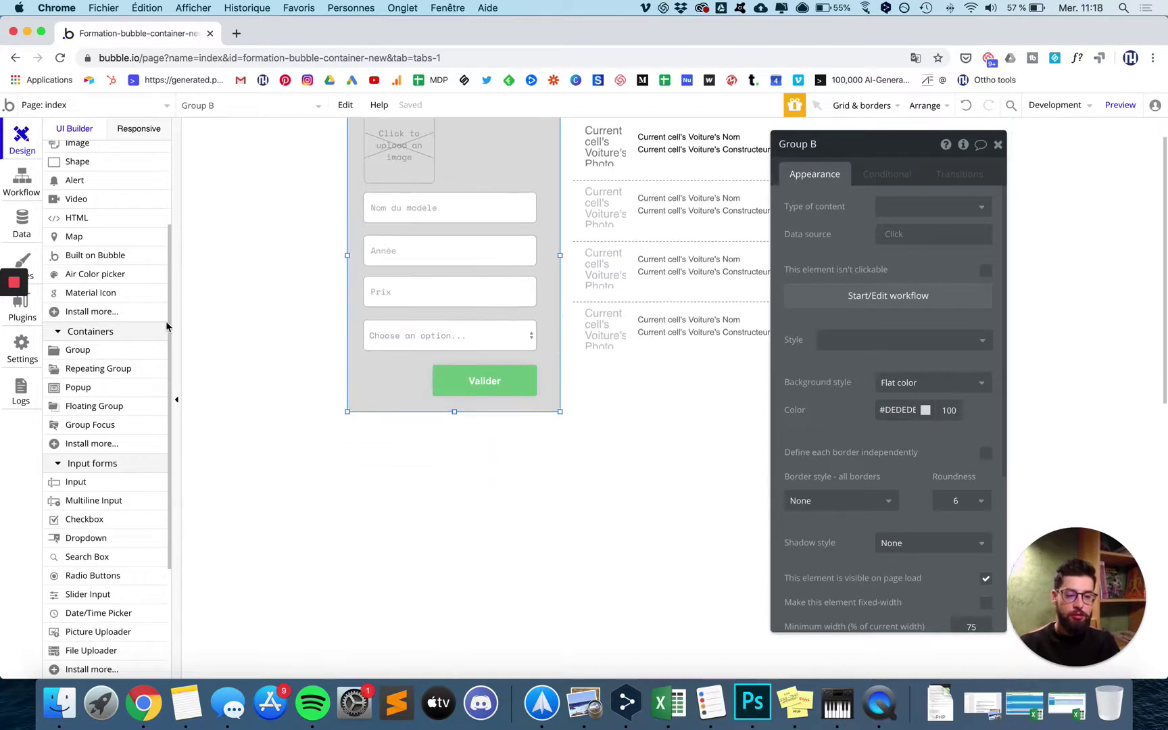
click(88, 375)
mouse_move(514, 462)
mouse_down()
mouse_move(608, 605)
mouse_move(764, 638)
mouse_move(766, 660)
mouse_up()
scroll(716, 550, down, 5)
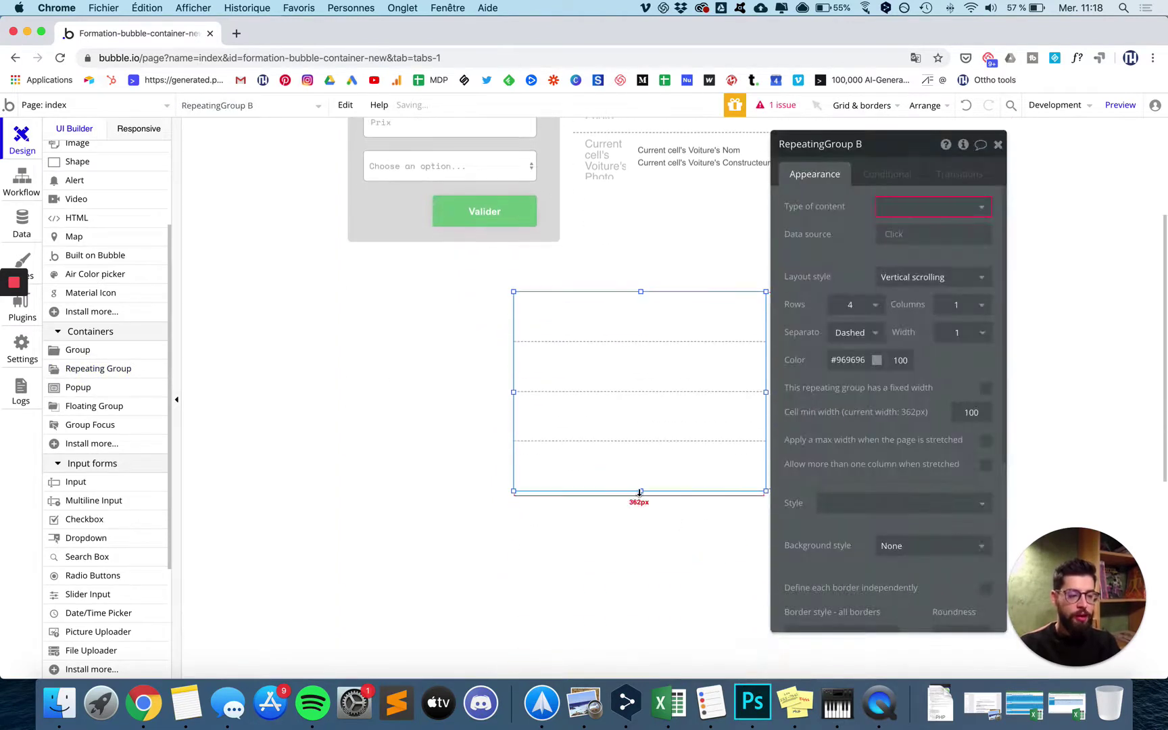
drag(640, 492, 646, 590)
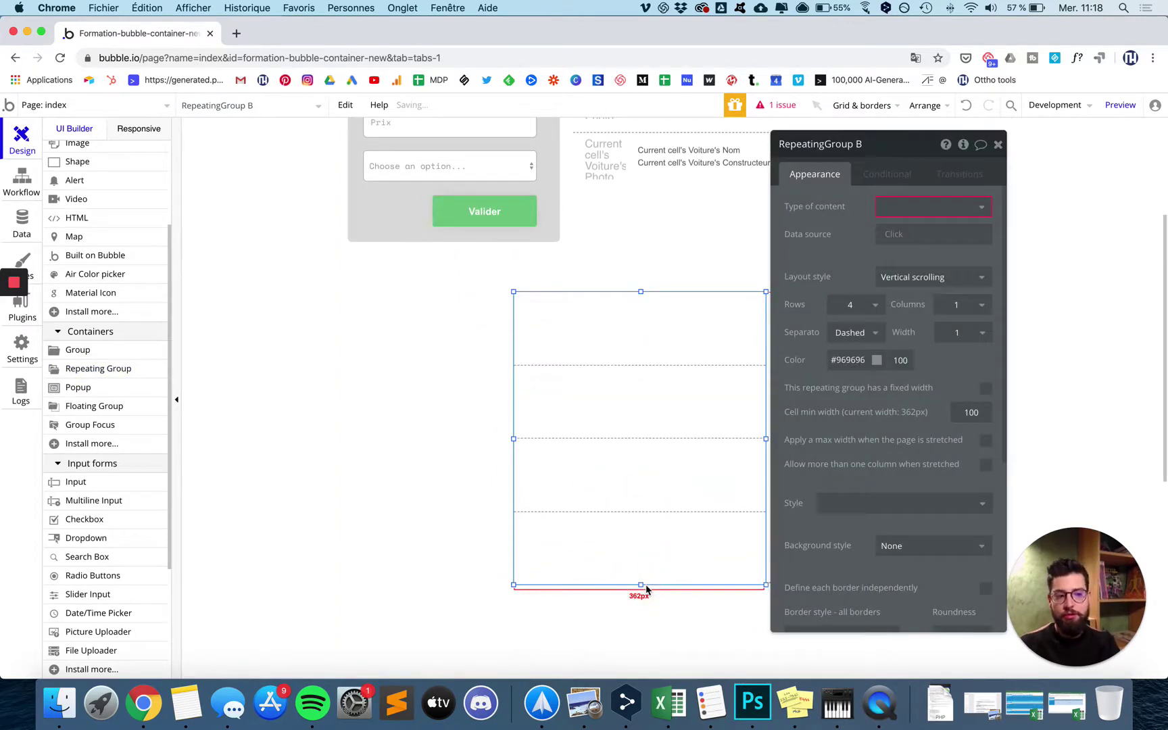
drag(589, 343, 486, 352)
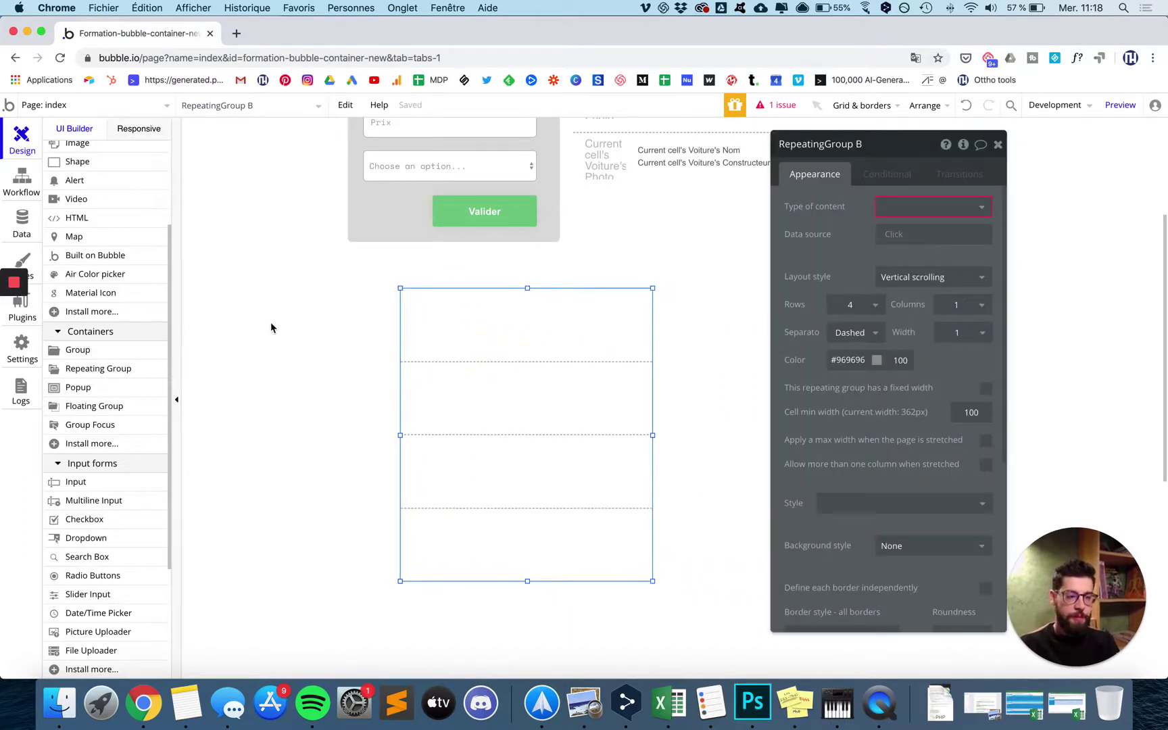
- Place a text element in the first cell of the repeating group and adjust its position
scroll(116, 358, up, 5)
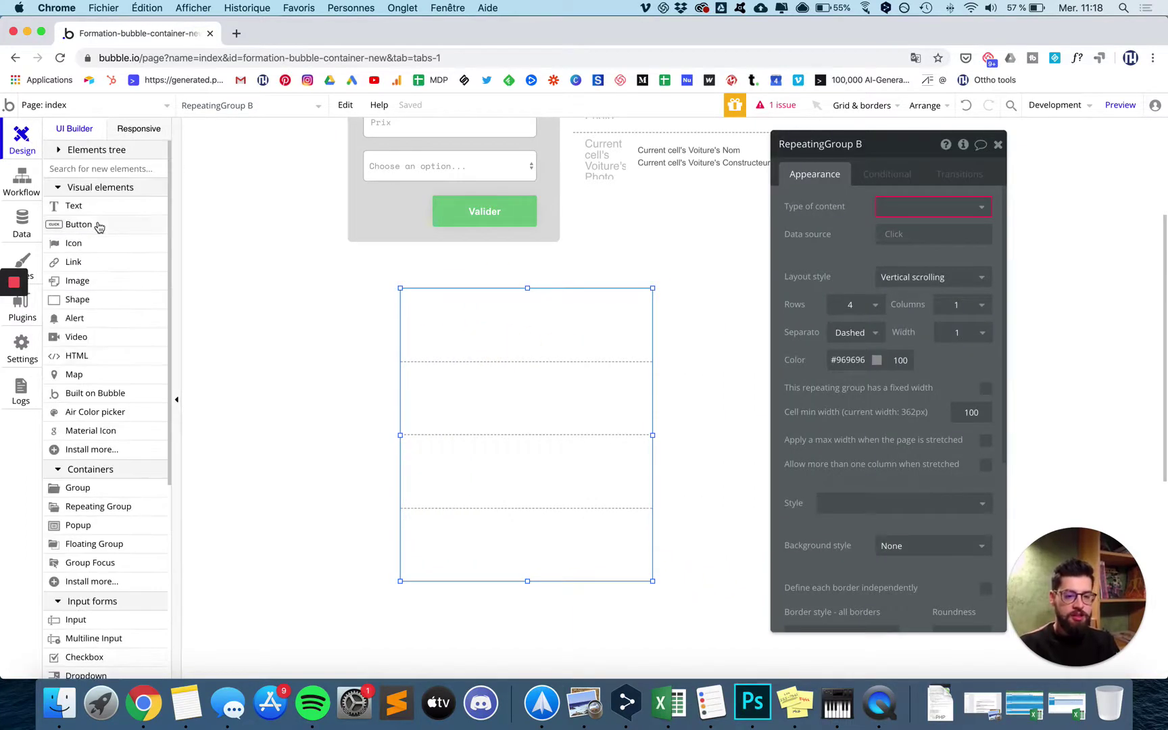
click(74, 206)
click(450, 309)
drag(425, 316, 450, 314)
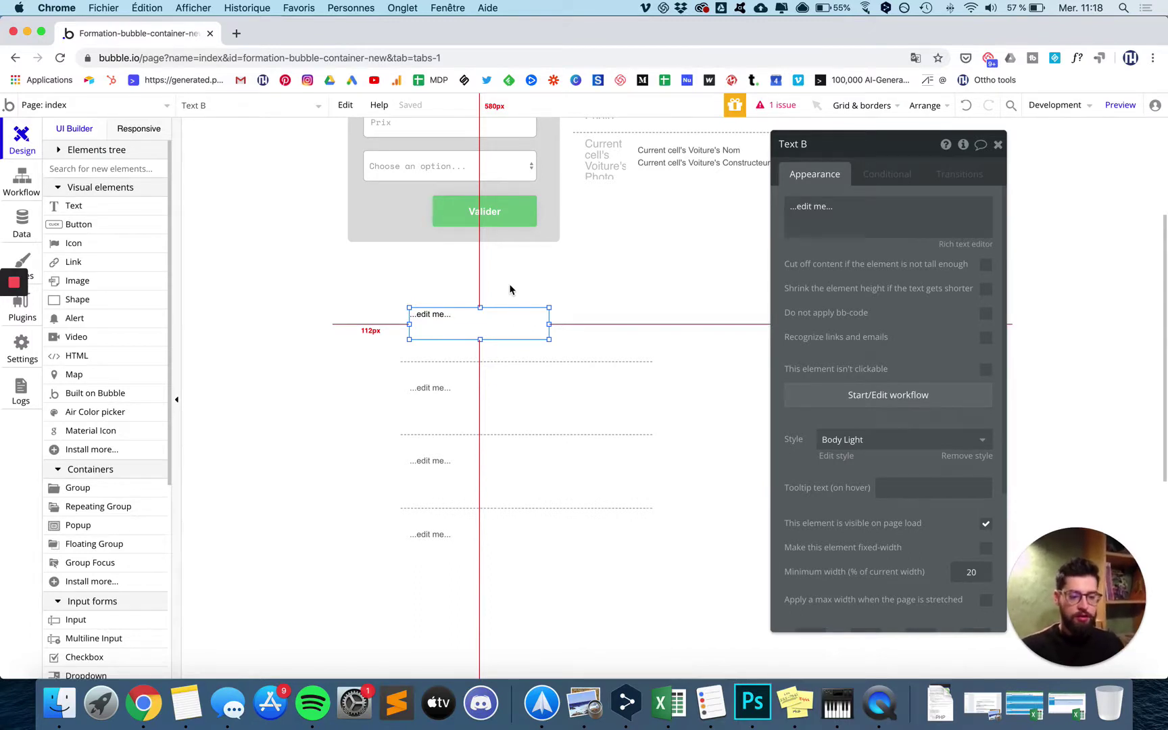
- Delete the new repeating group below the form together with its text element
click(295, 446)
double_click(546, 487)
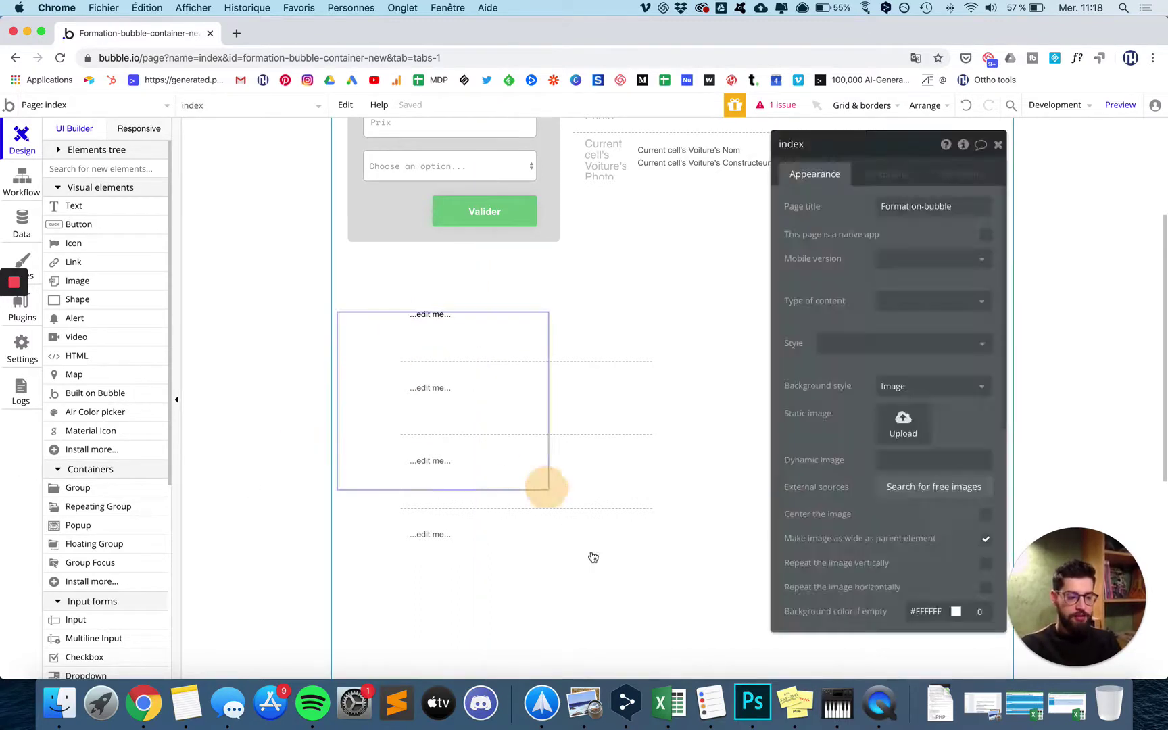
click(593, 557)
double_click(544, 477)
key(Delete)
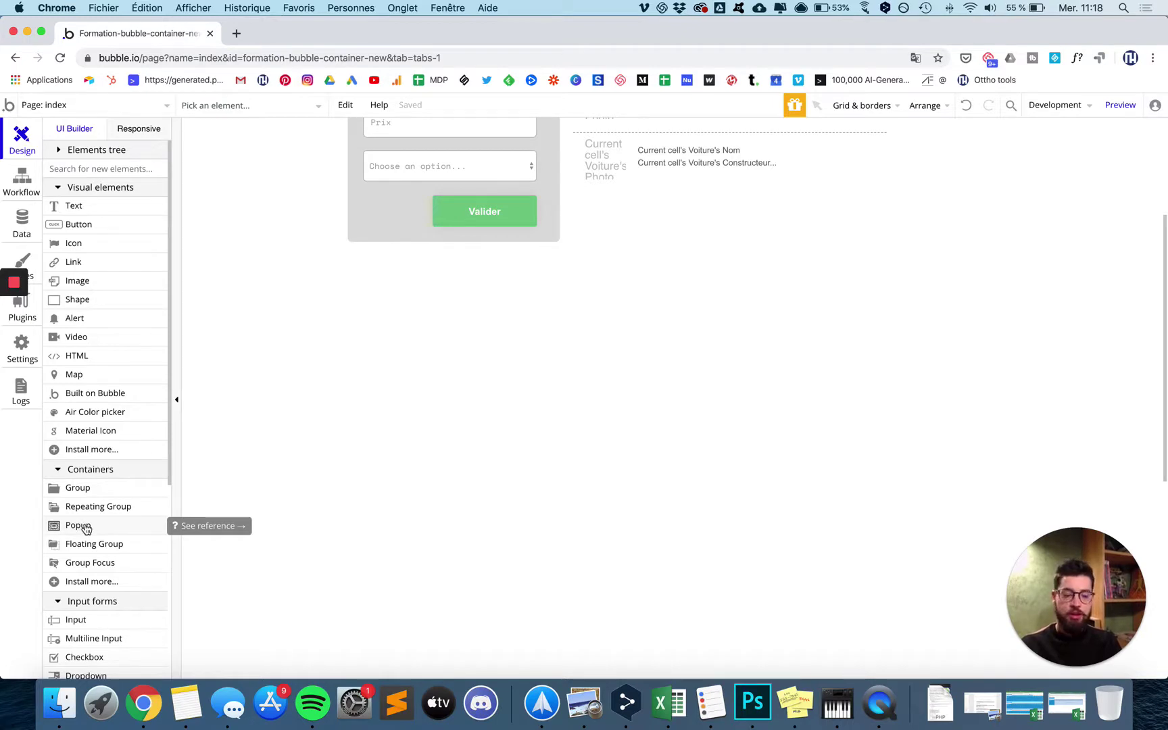
- Add a popup element to the page
click(77, 525)
click(542, 315)
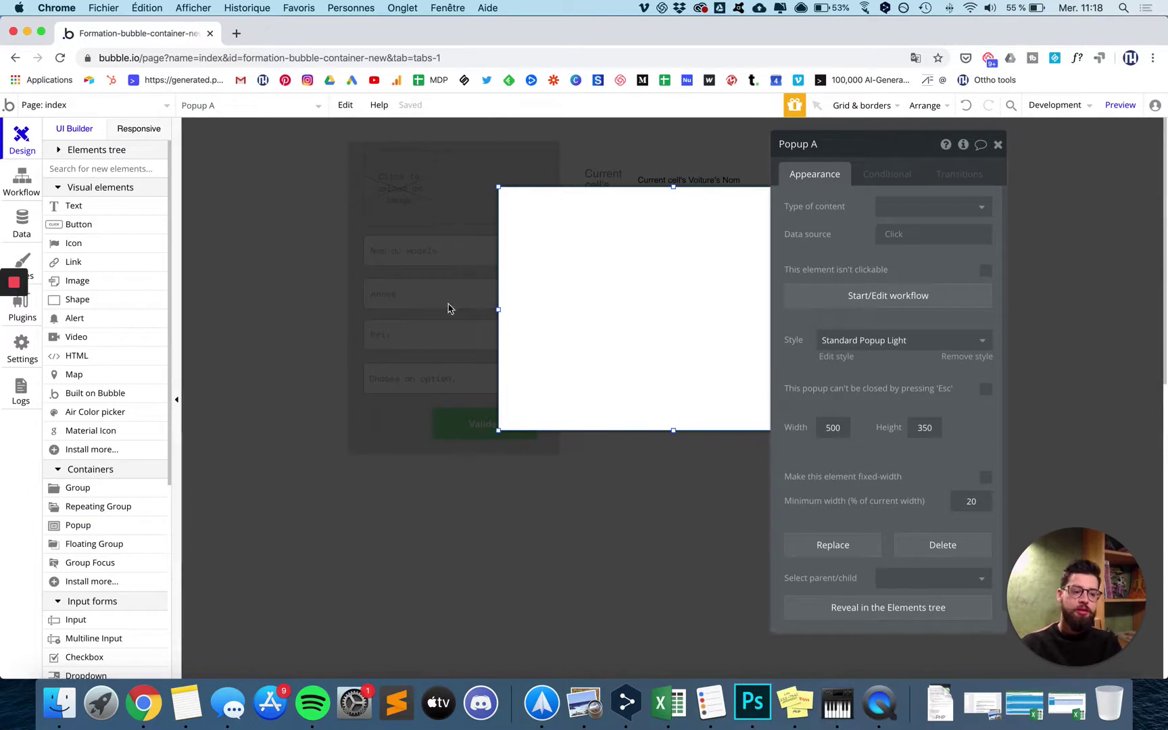
- Place a text element in the popup and set its content to "Votre voiture vient d'être ajouté"
click(95, 206)
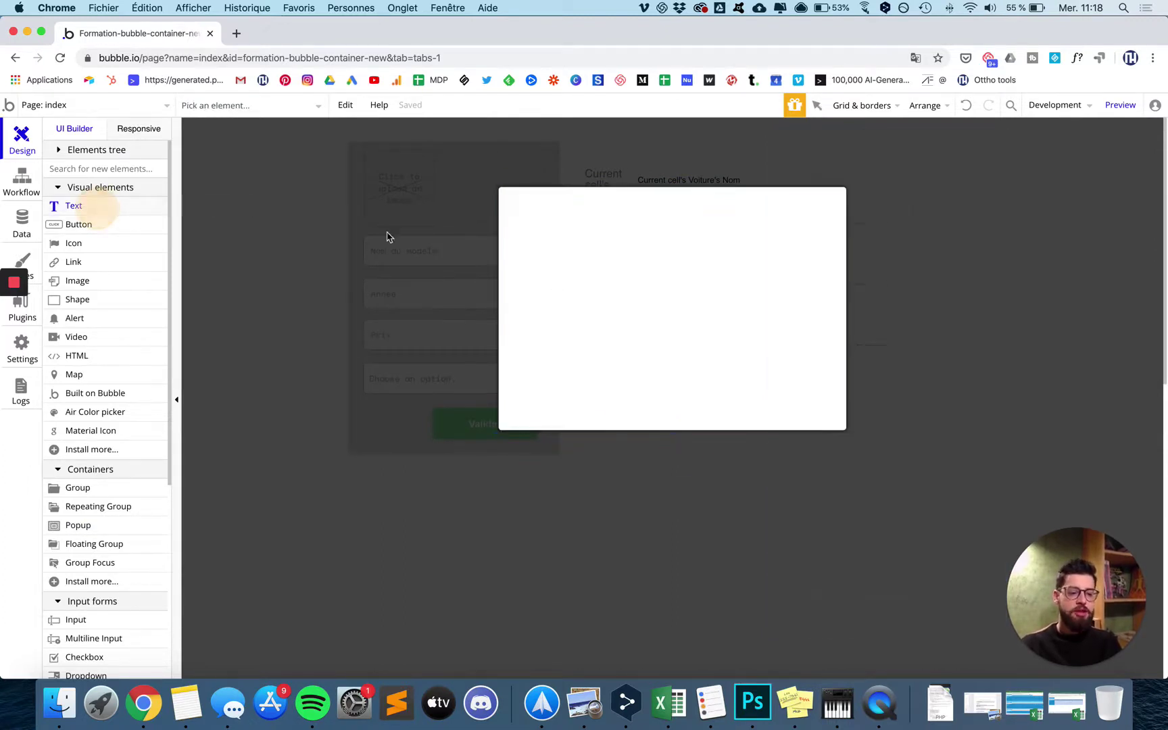
click(595, 244)
drag(652, 255, 628, 254)
click(815, 203)
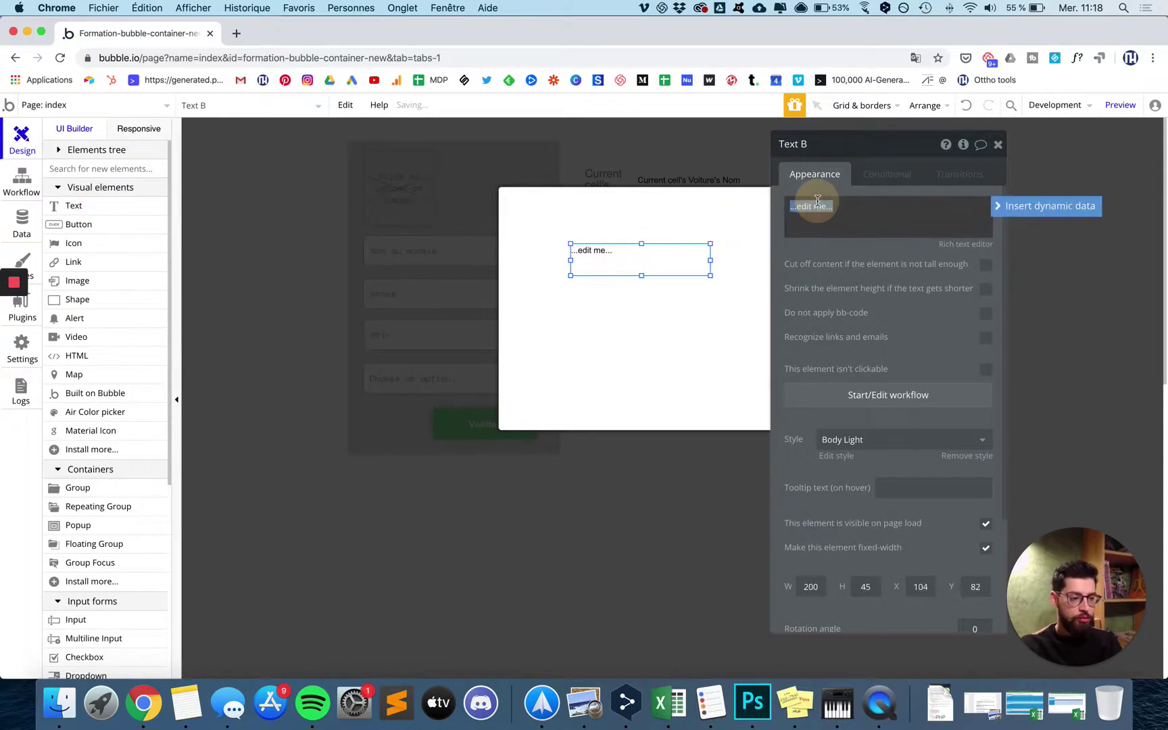
text(B)
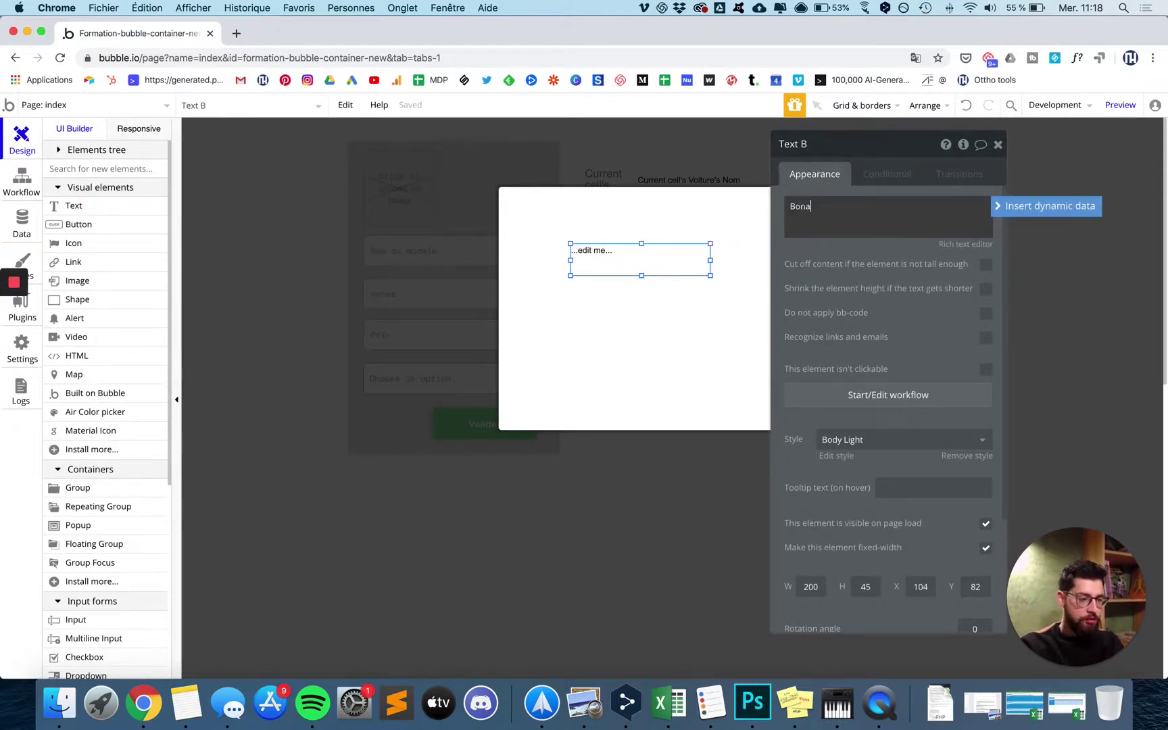
text(ona)
key(super+a)
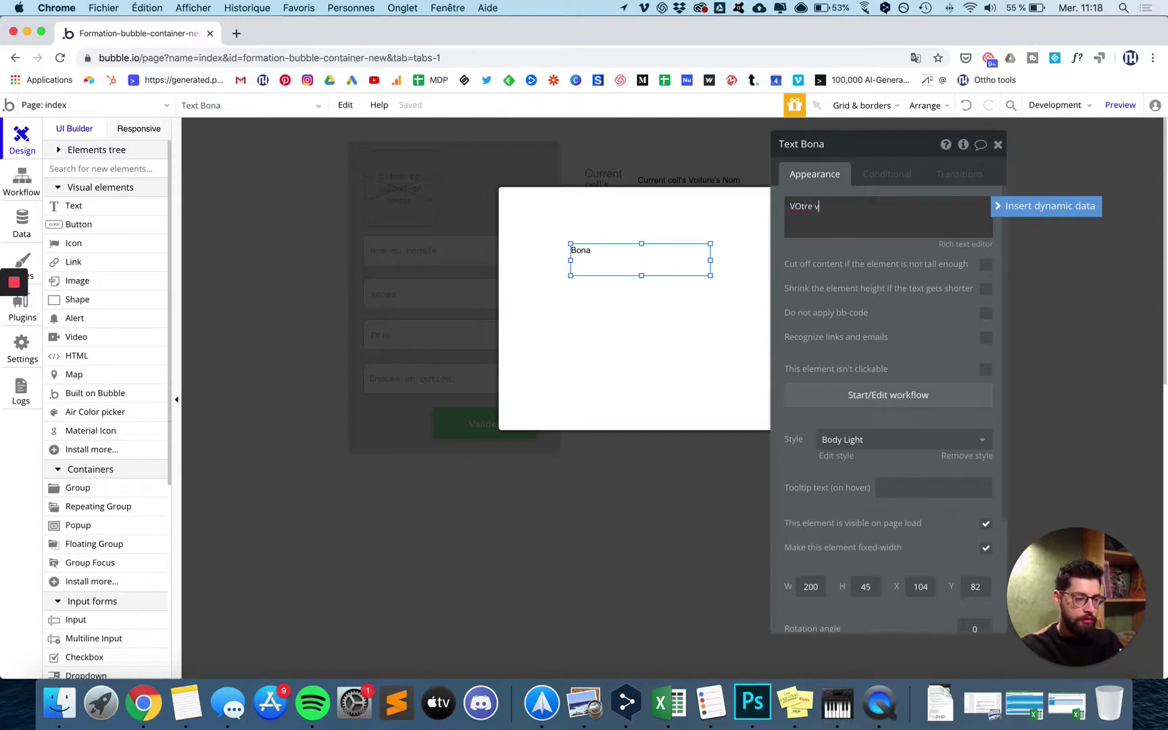
text(Vot)
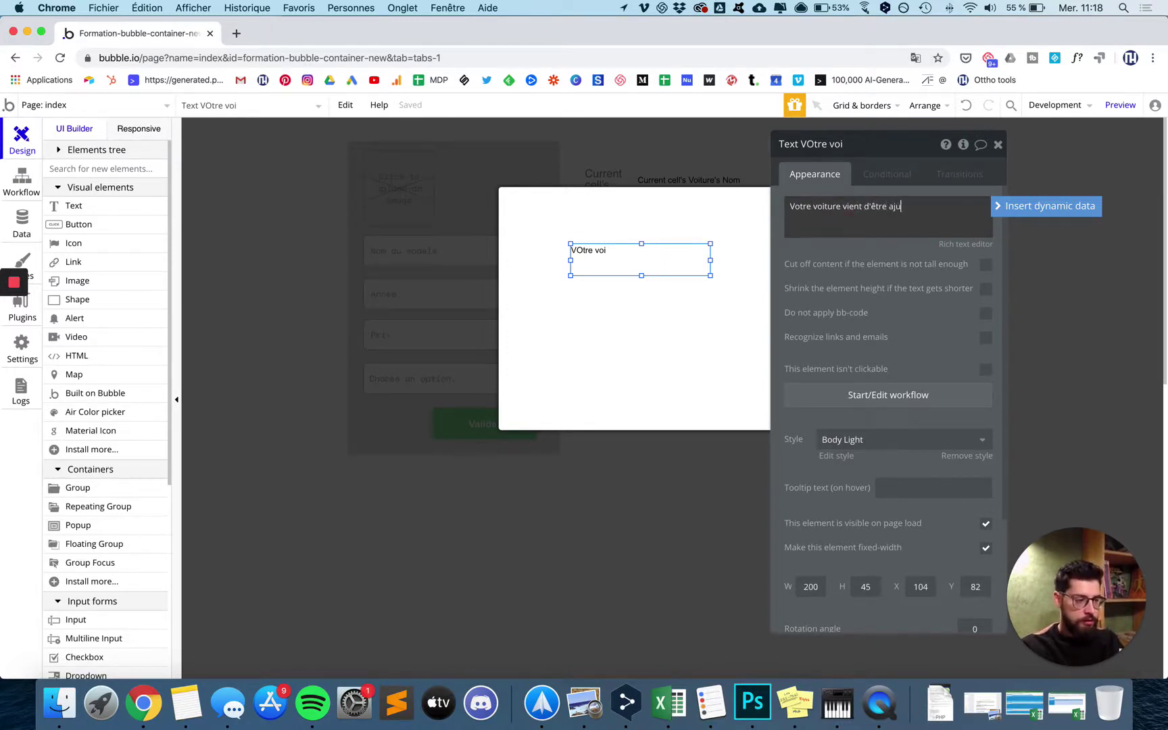
text(té)
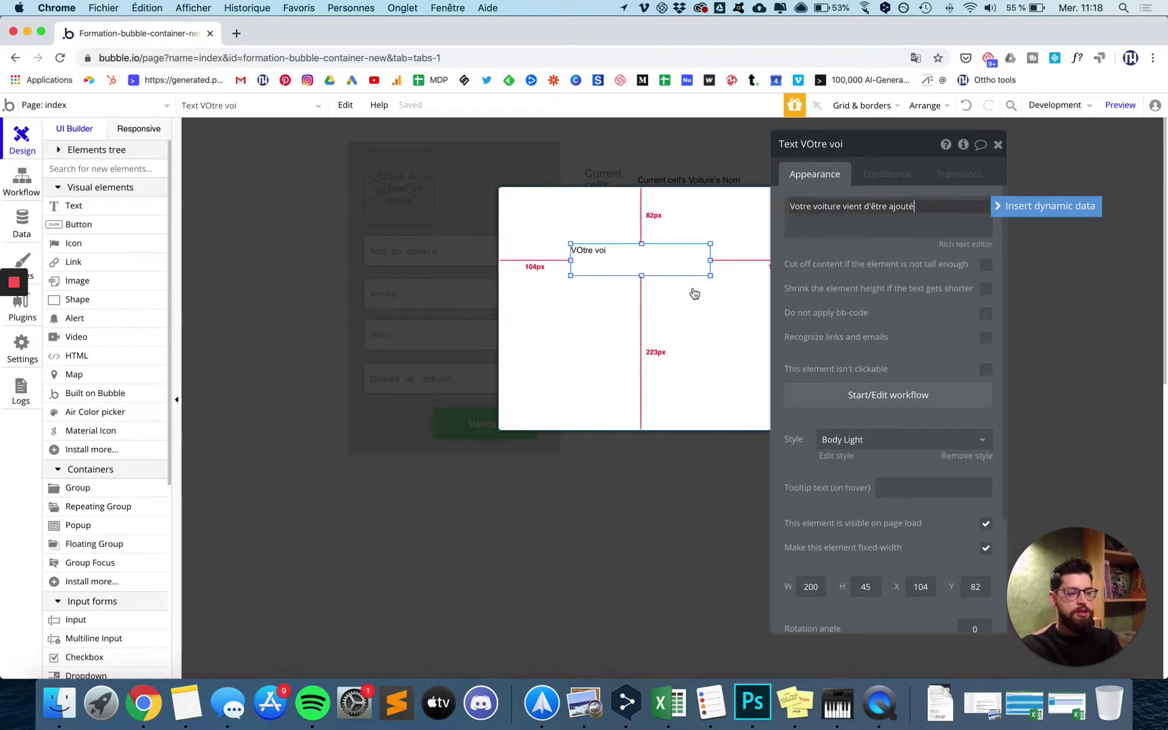
- Move the message text up to about X 82, Y 38 and reduce the popup's height to about 109 px
click(647, 268)
drag(636, 252, 627, 219)
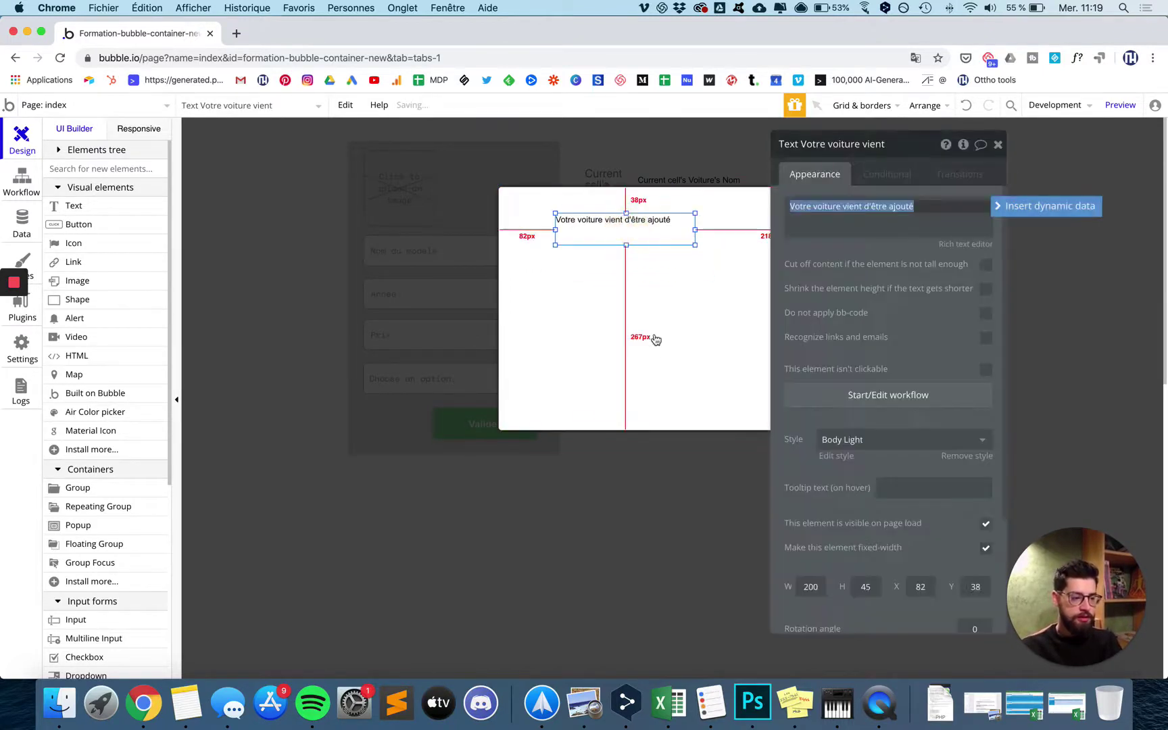
click(679, 417)
drag(673, 430, 672, 260)
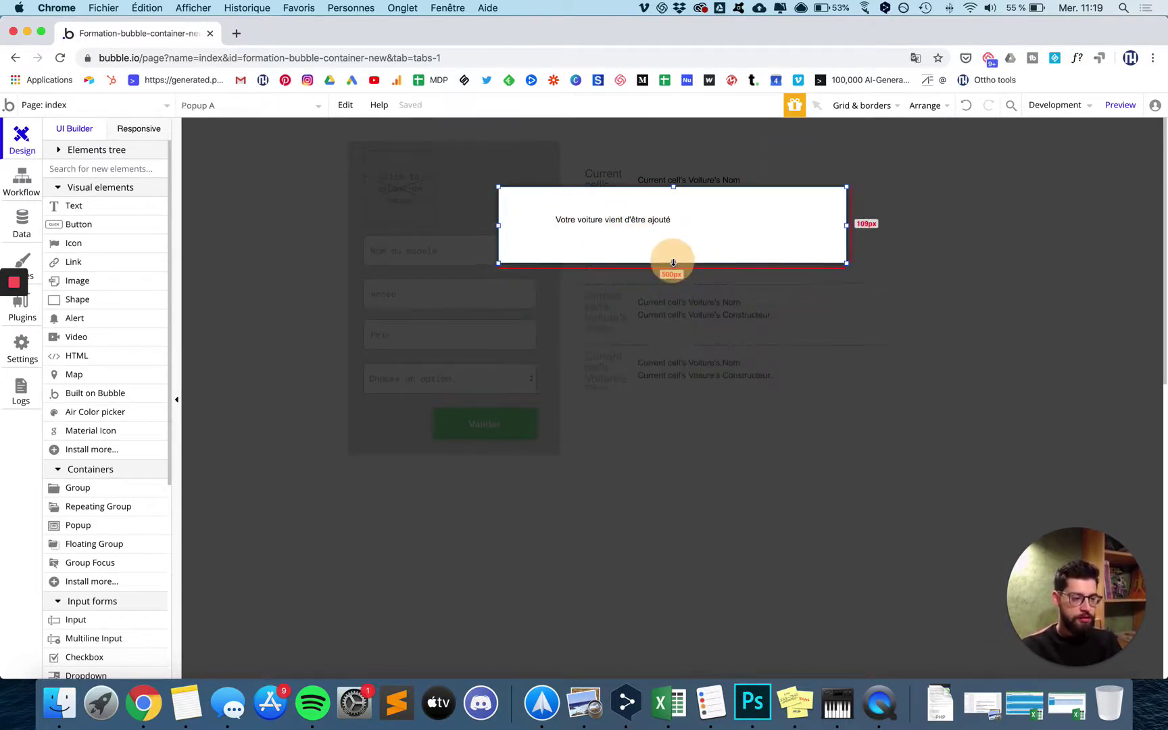
- Apply the Centered Title Large Light style to the popup message and enlarge its box to about 473 by 67 px
click(649, 230)
click(870, 438)
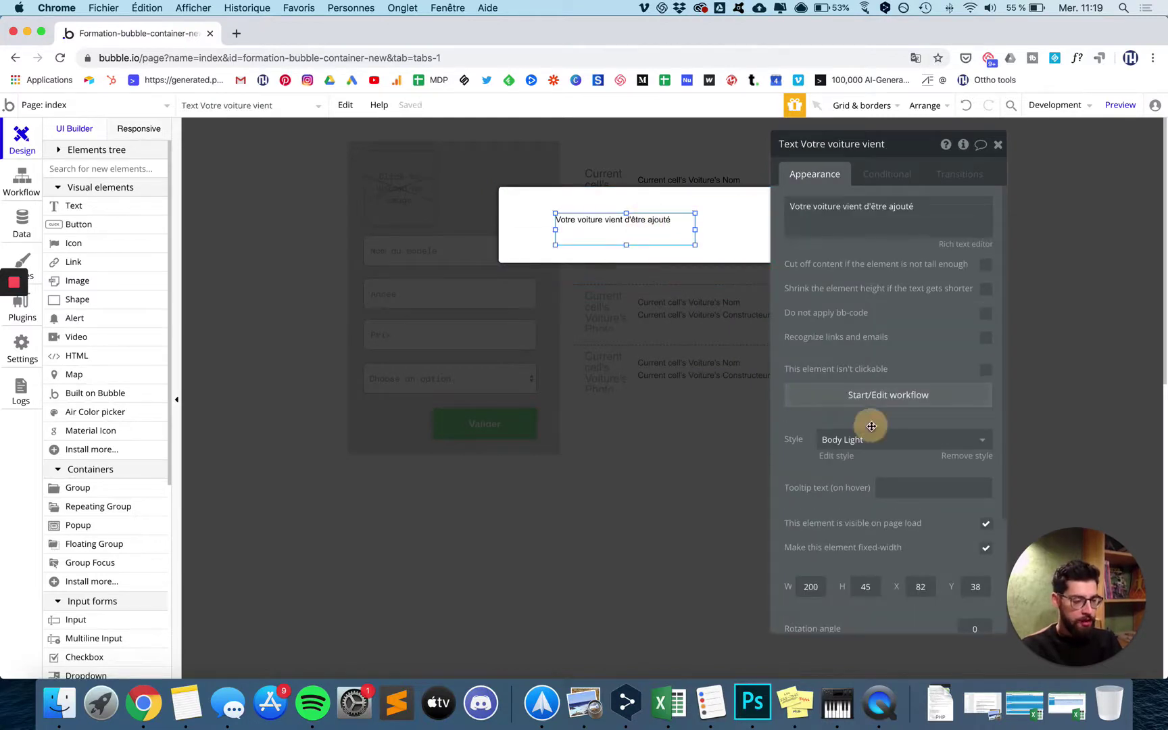
click(870, 546)
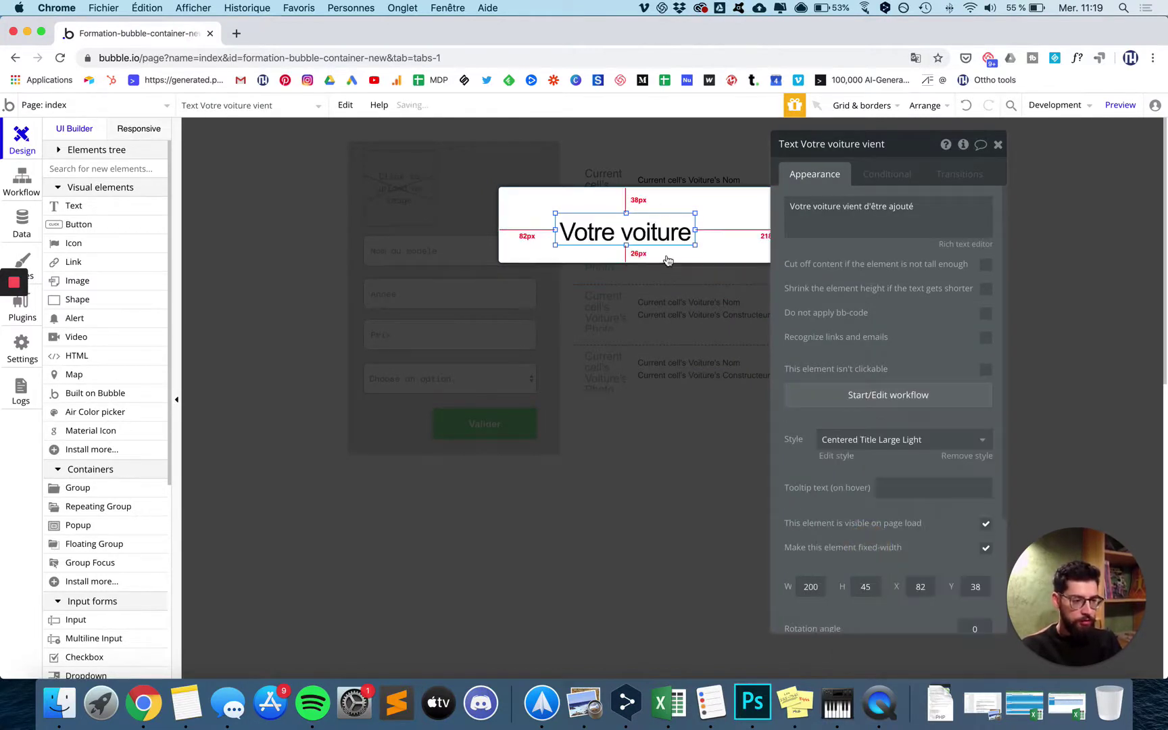
drag(694, 231, 844, 228)
drag(555, 230, 509, 230)
mouse_move(686, 213)
mouse_down()
mouse_move(673, 198)
mouse_move(699, 229)
mouse_move(709, 221)
mouse_move(701, 232)
mouse_up()
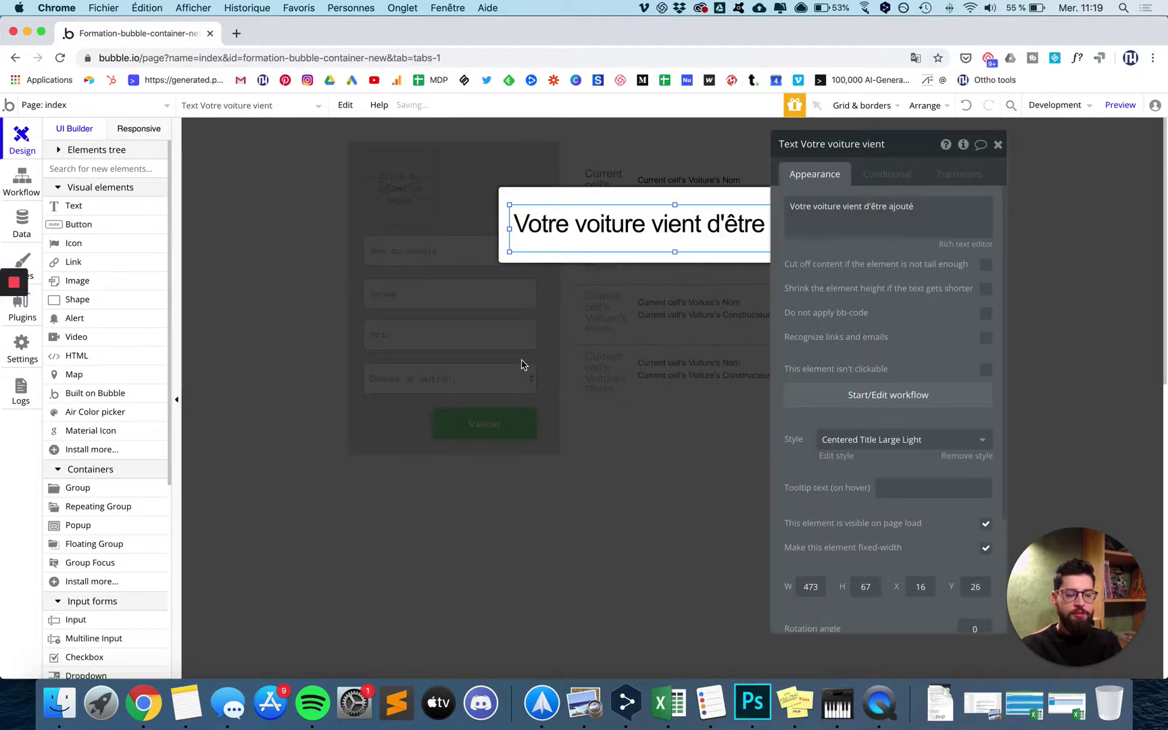
- Add a Show action for Popup A as the third step of the Valider button's click workflow
click(589, 256)
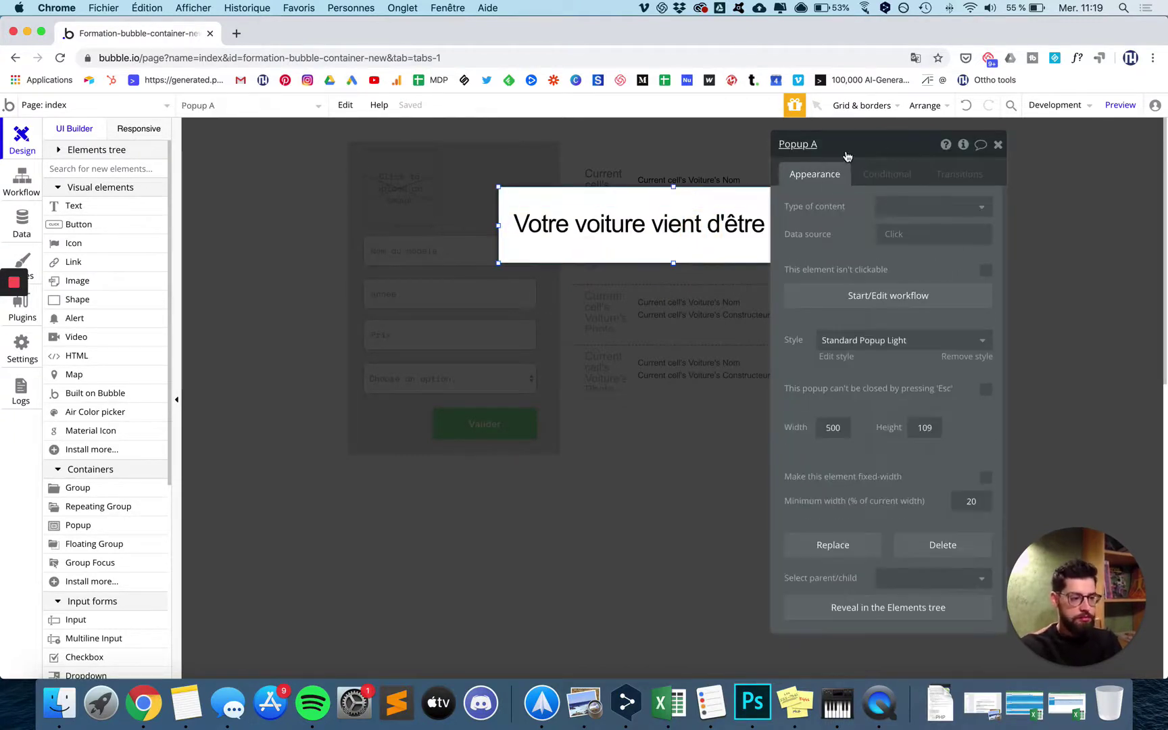
click(574, 407)
click(517, 422)
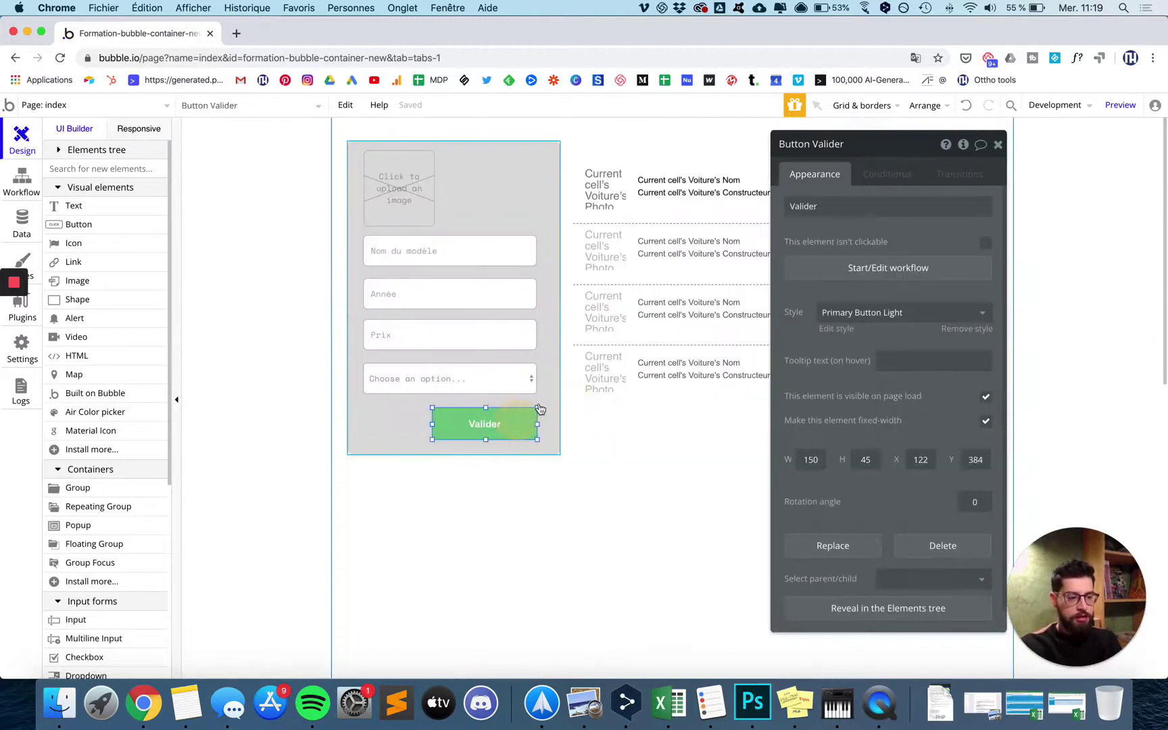
click(886, 265)
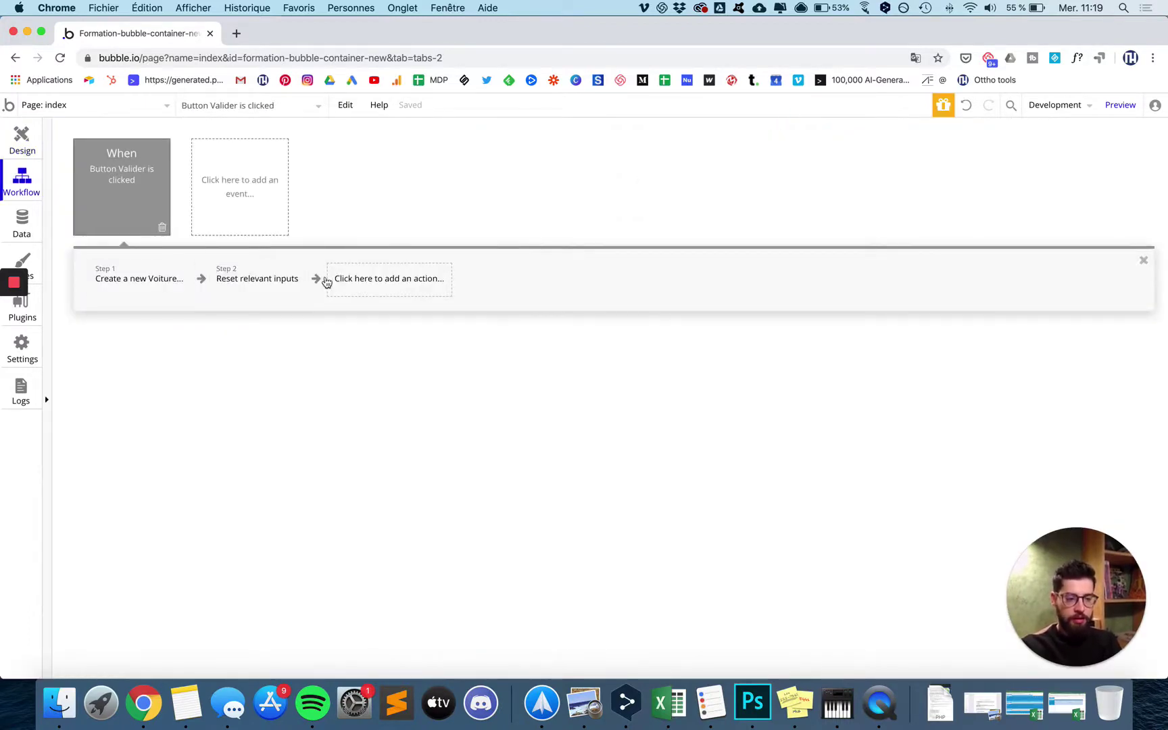
click(362, 279)
mouse_move(375, 447)
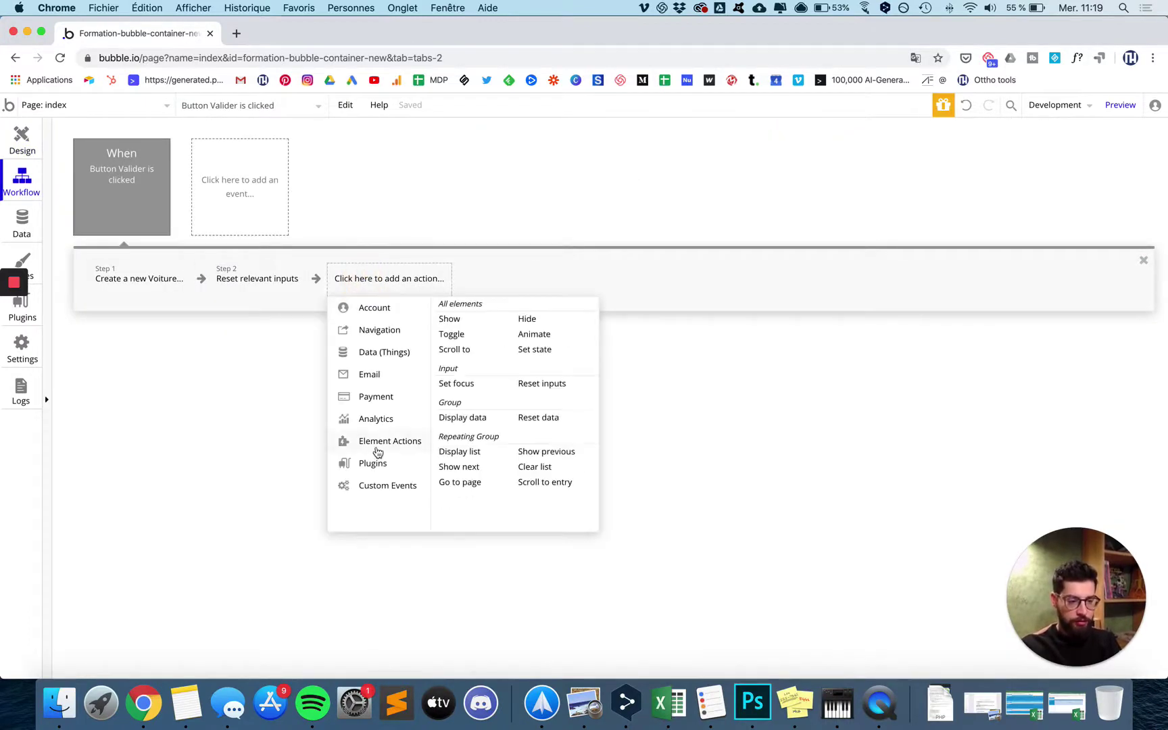
click(450, 320)
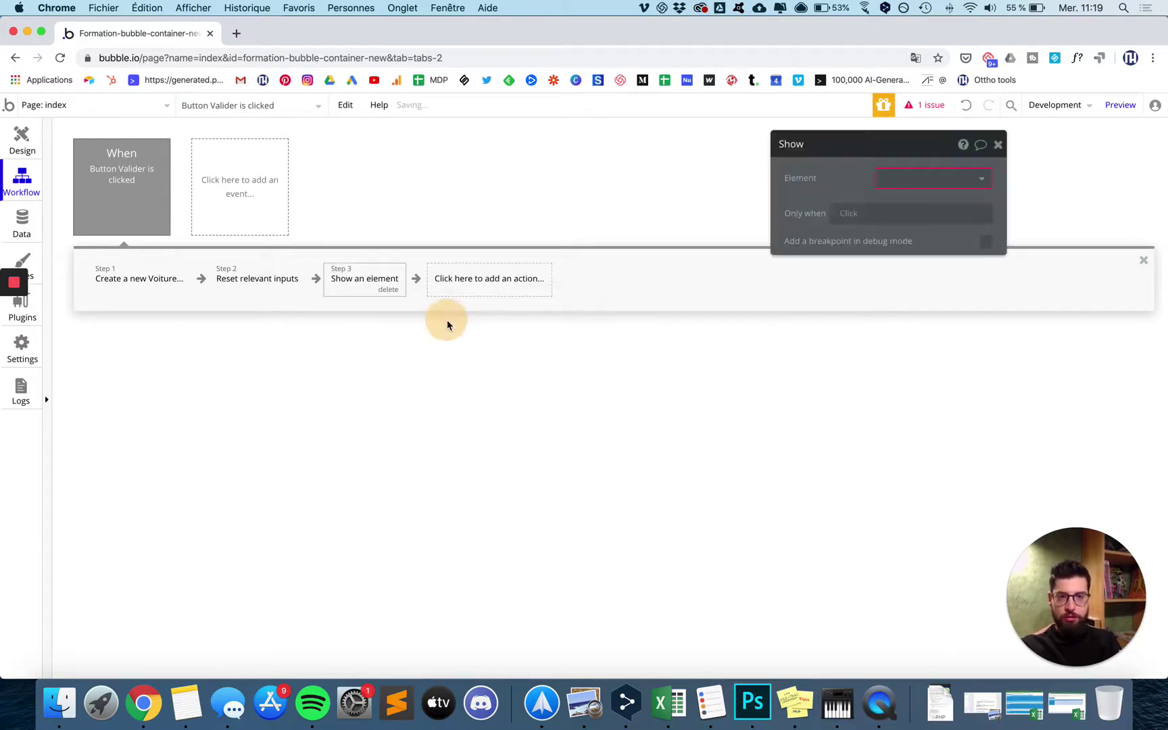
click(917, 184)
click(893, 199)
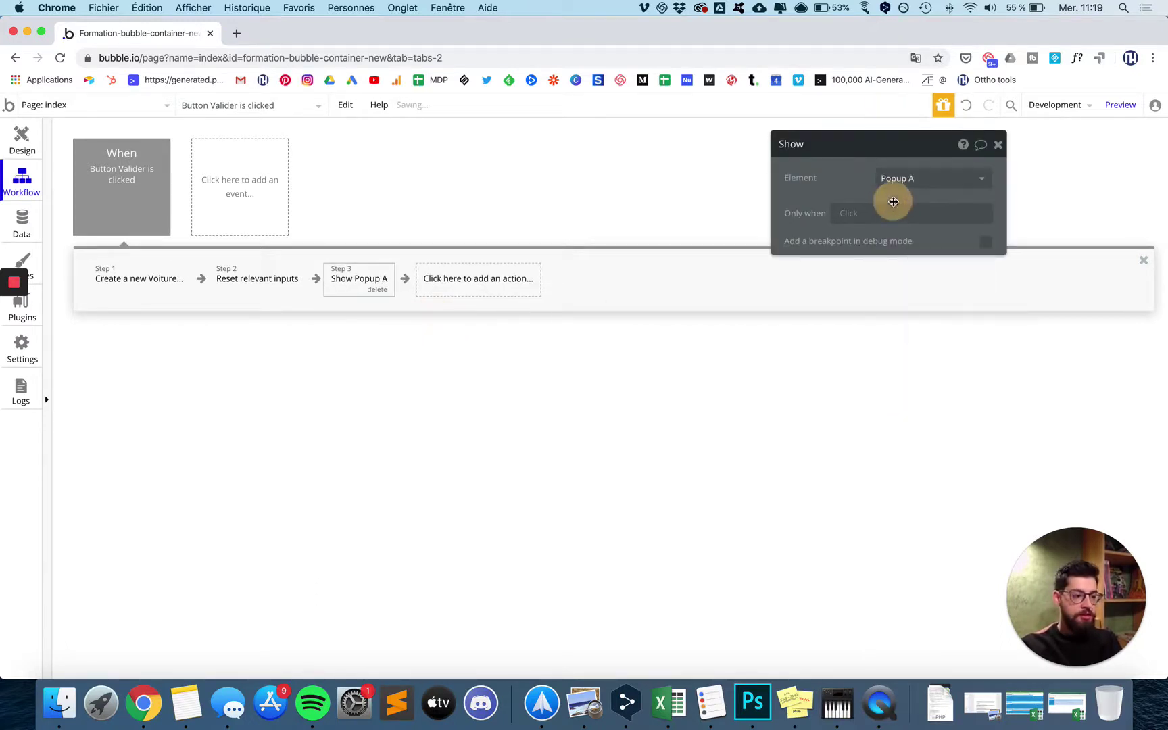
- Return to the page design, preview the app and submit the form with Valider to test the popup
click(20, 142)
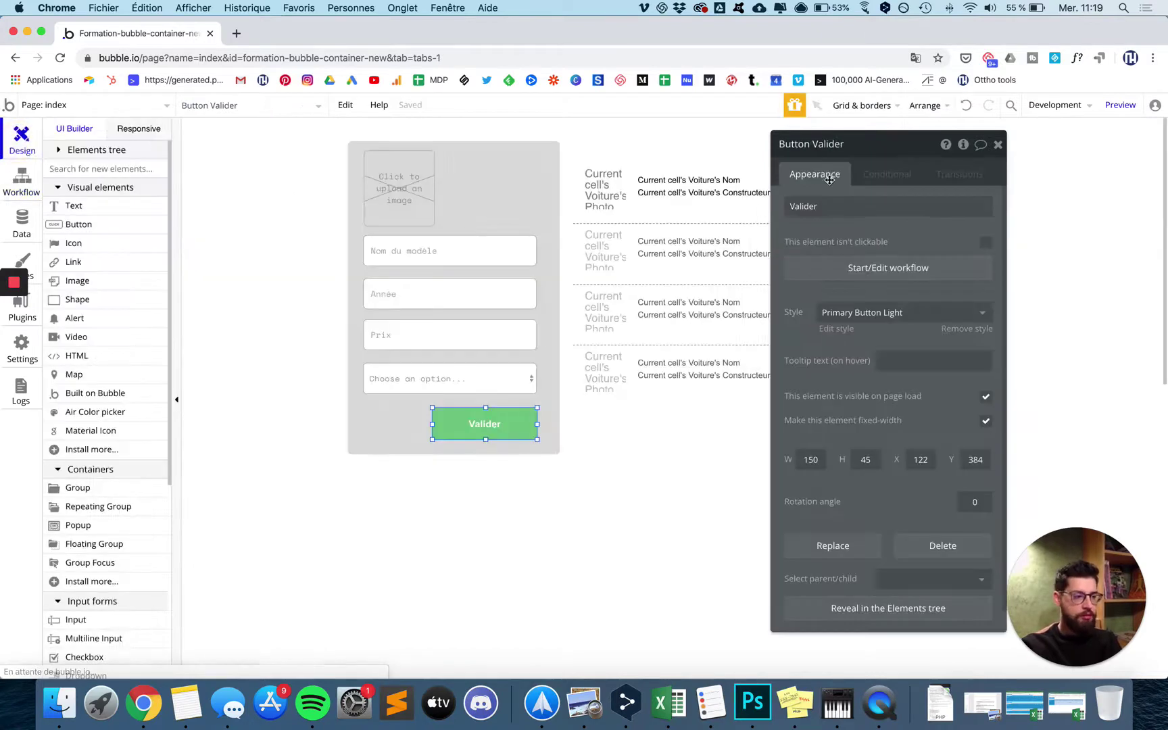
click(1120, 105)
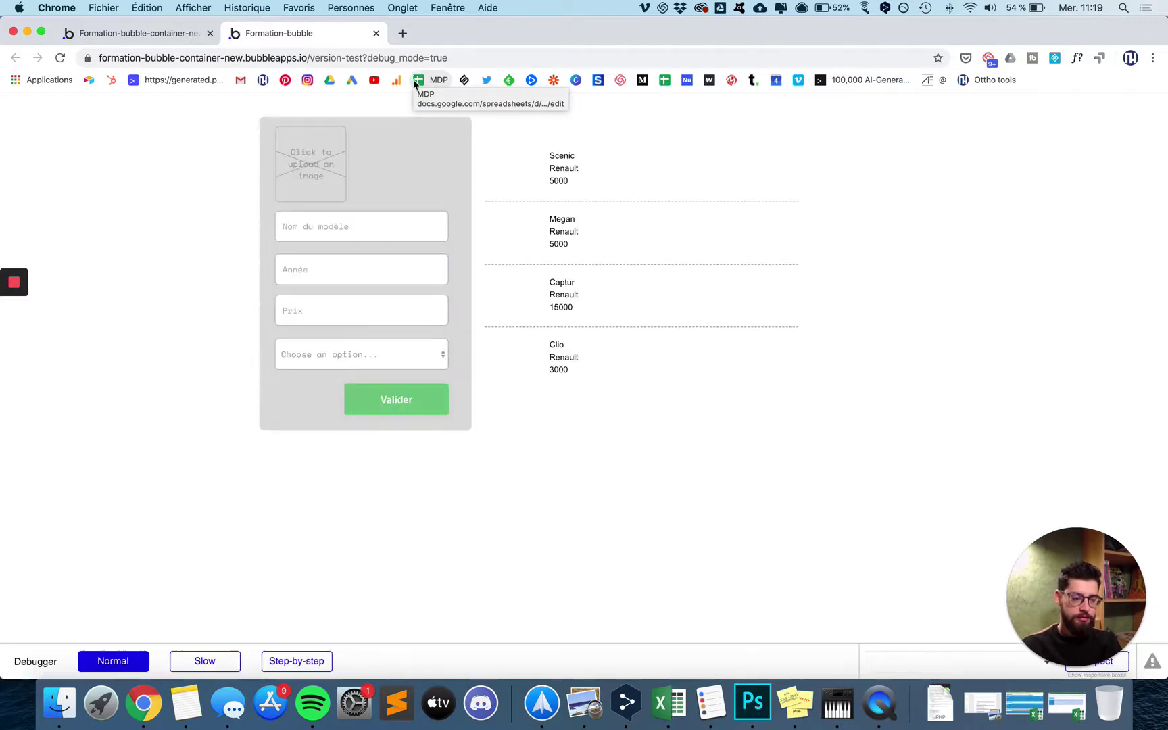
click(409, 401)
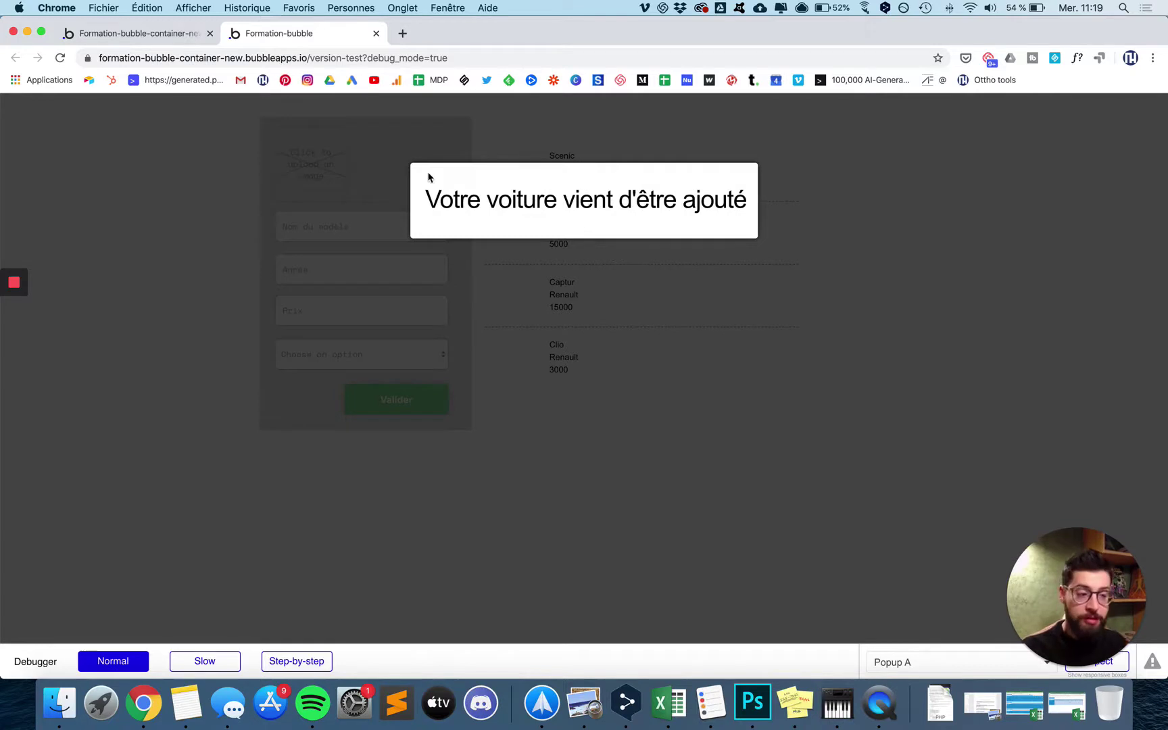
- Go back to the Bubble editor and consult the container list slide in the other browser window
click(133, 36)
key(ctrl+Left)
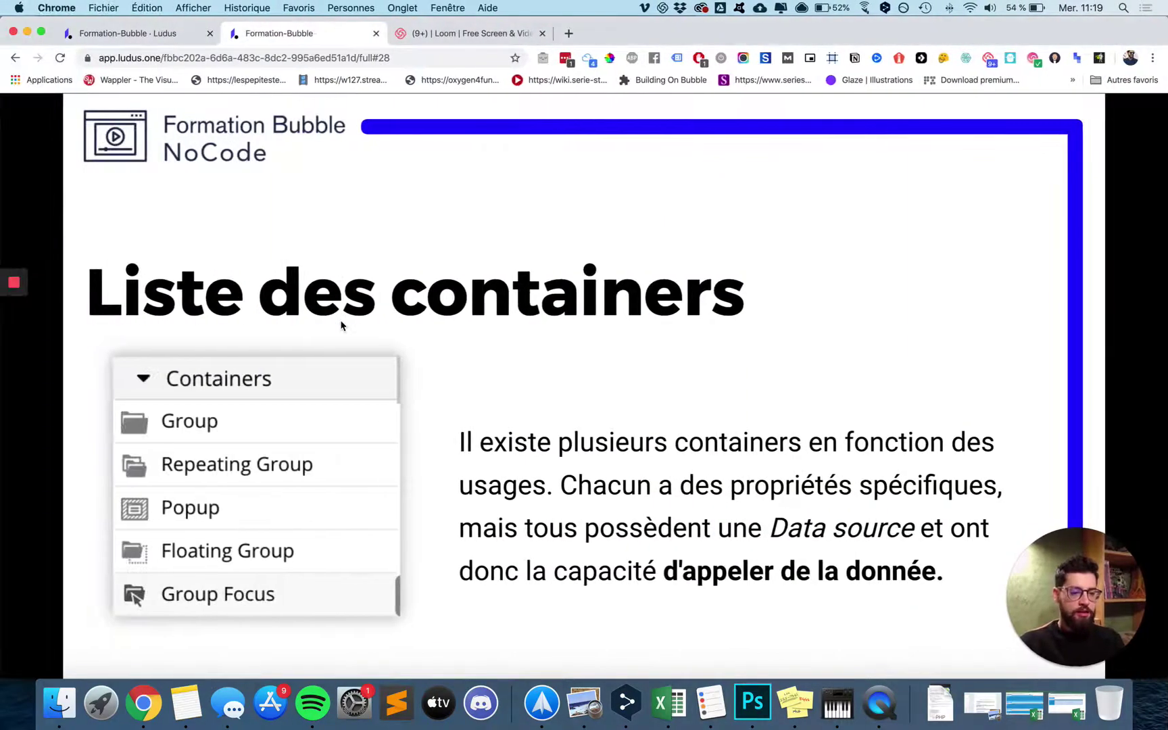
key(ctrl+Right)
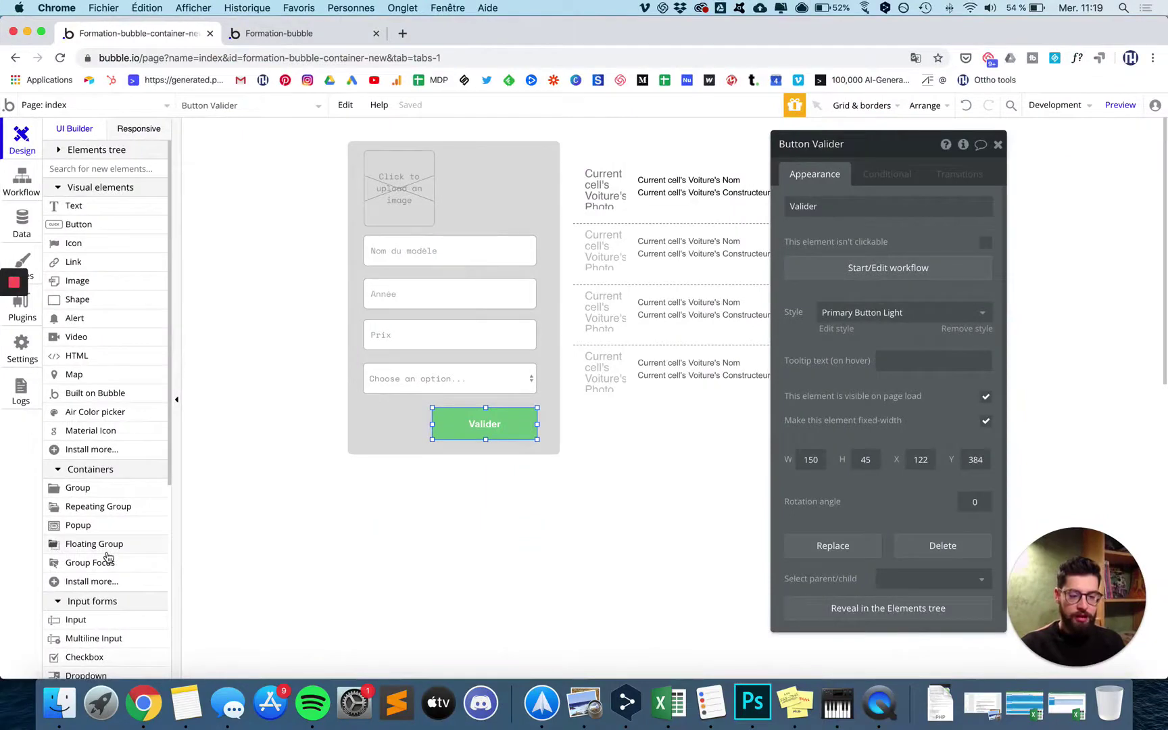
- Draw a floating group about 966 by 37 px across the page's upper edge and give it a flat #FFCCCC background
click(101, 546)
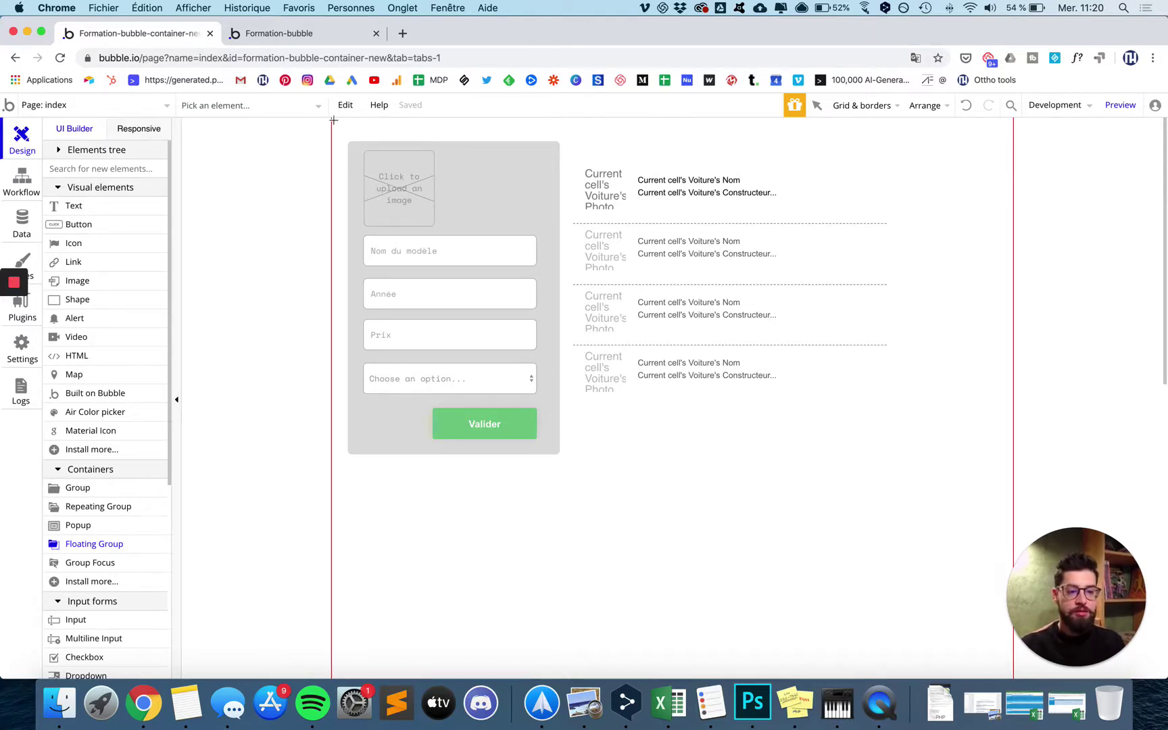
mouse_move(333, 120)
mouse_down()
mouse_move(965, 167)
mouse_move(991, 135)
mouse_move(1006, 145)
mouse_up()
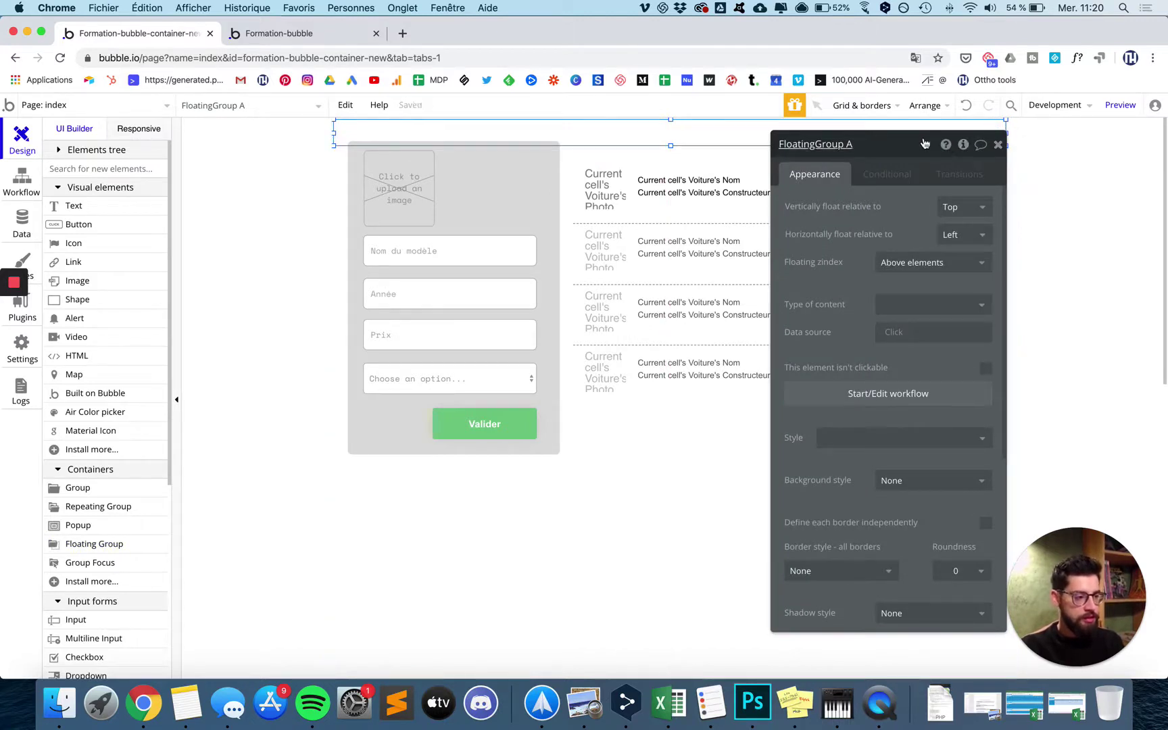
scroll(886, 487, down, 5)
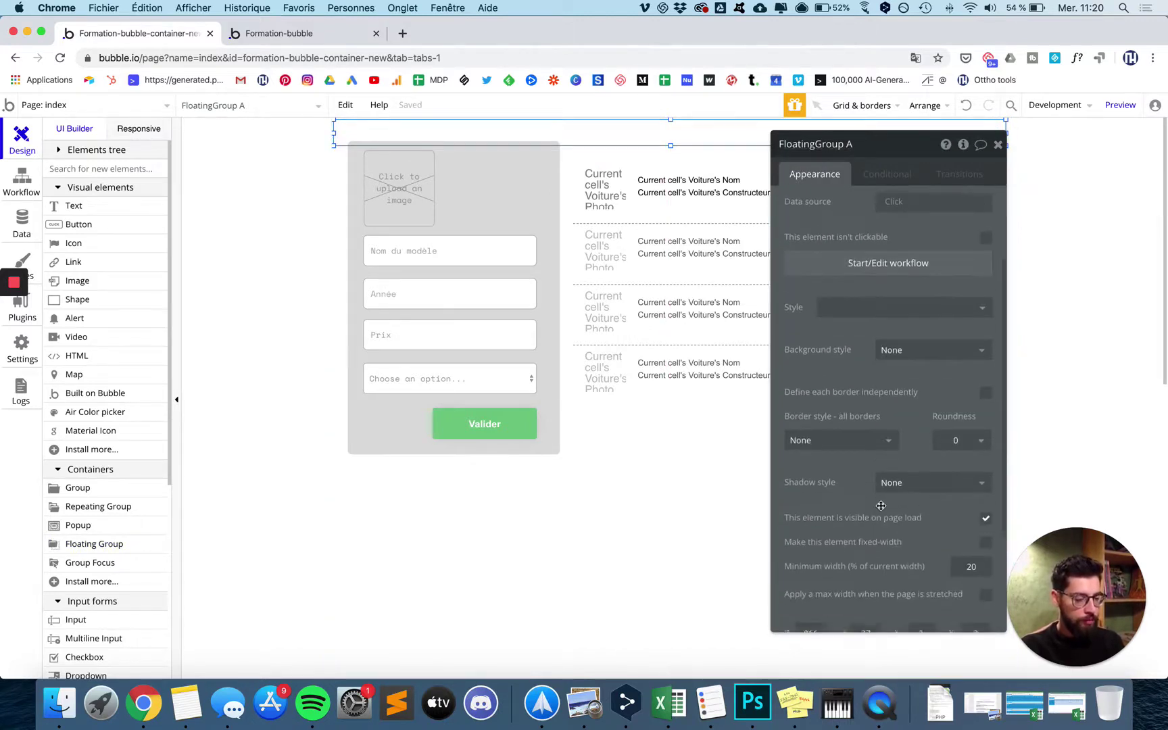
click(908, 305)
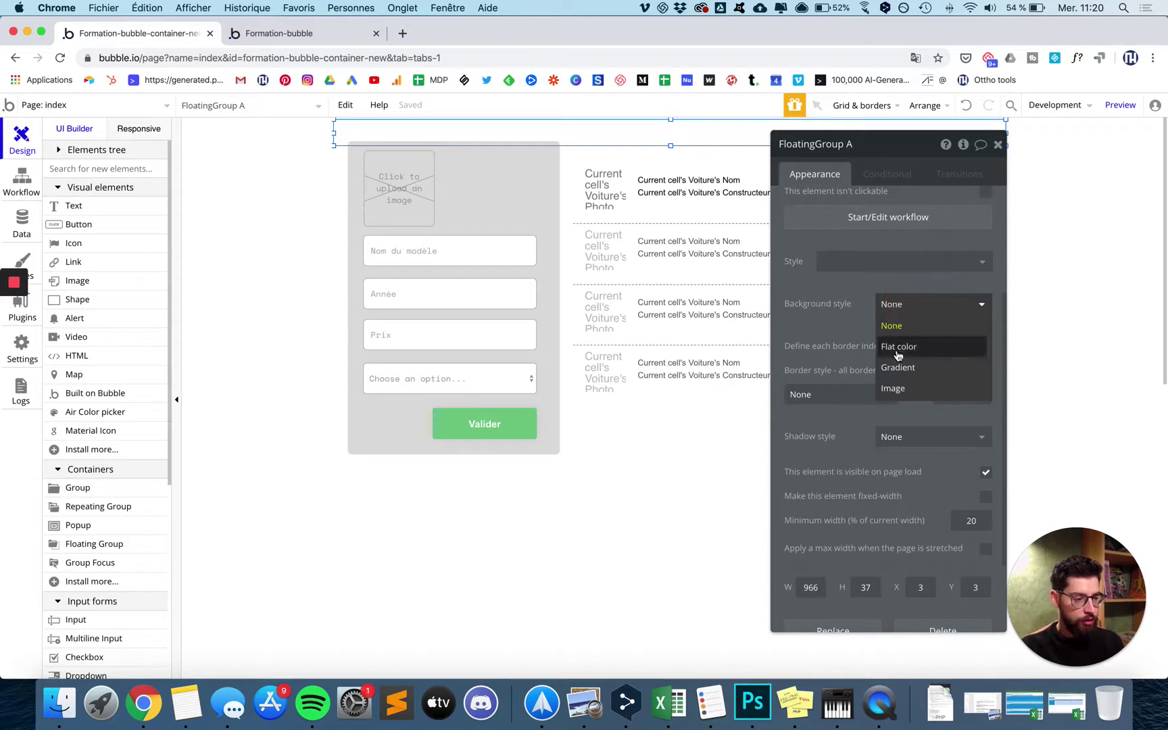
click(899, 343)
click(906, 330)
mouse_move(901, 355)
mouse_down()
mouse_move(923, 334)
mouse_move(897, 342)
mouse_up()
- Stretch both ends of the pink floating group to the page borders, from X 0 to a width of 980 px
click(331, 133)
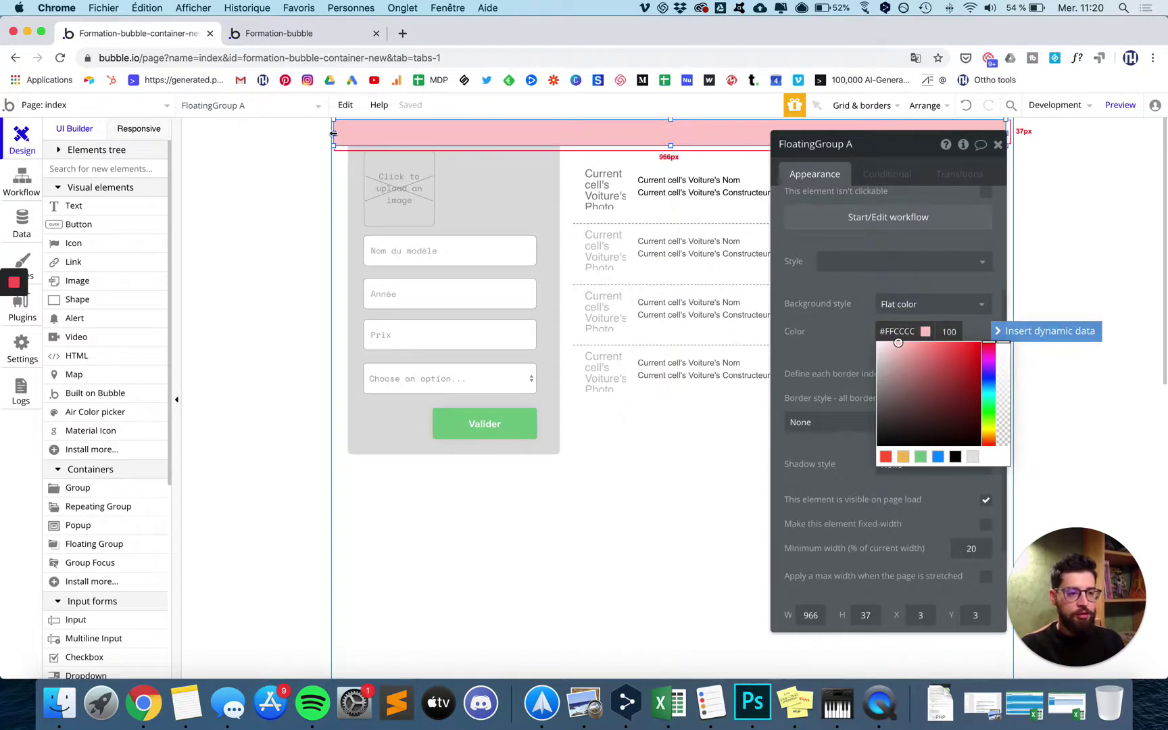
click(982, 130)
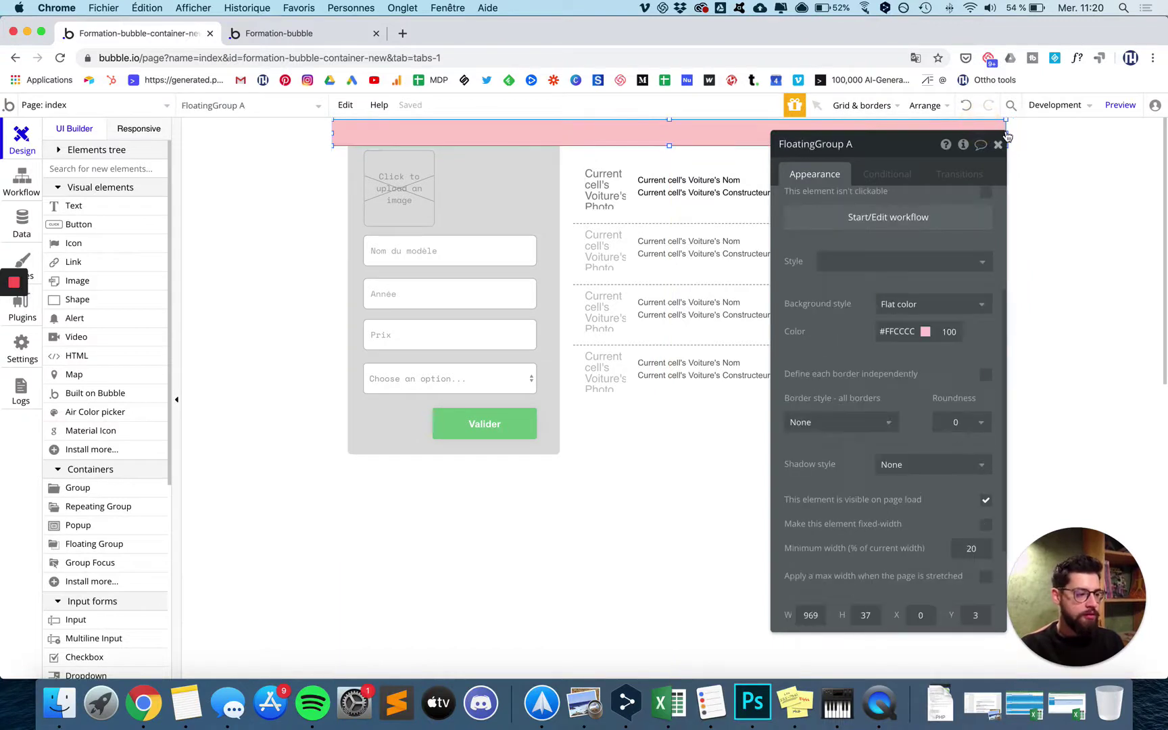
drag(924, 149, 923, 182)
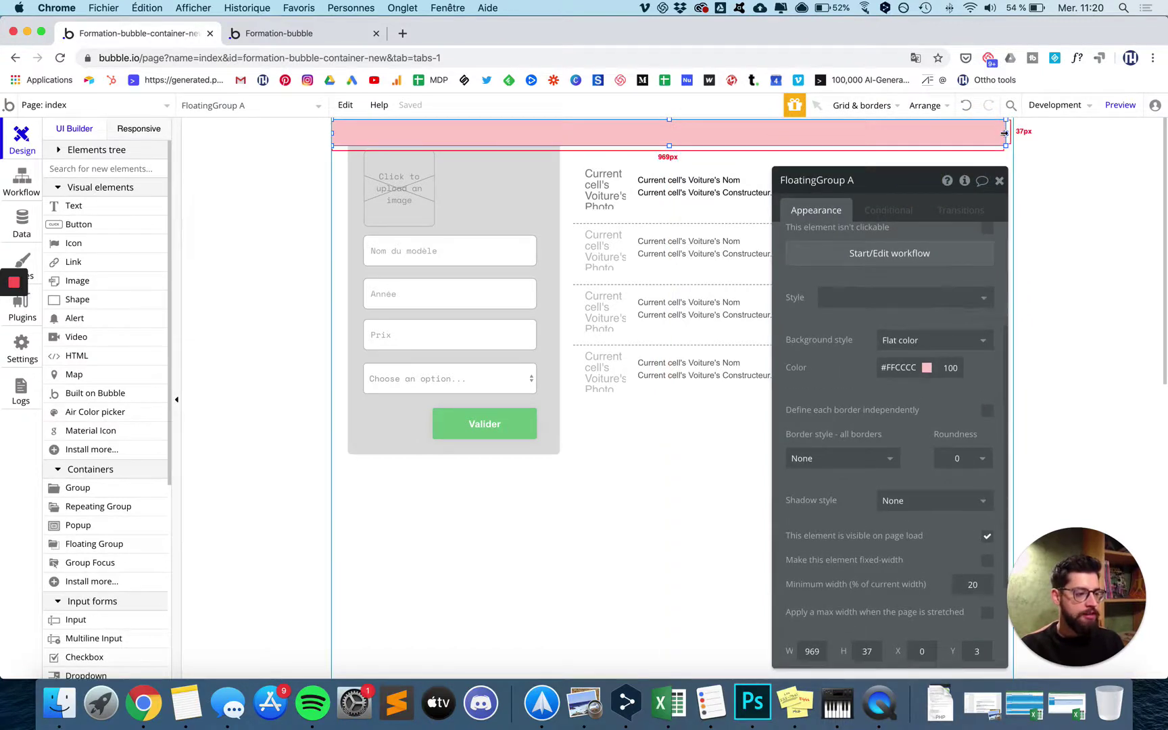
click(1041, 128)
click(719, 141)
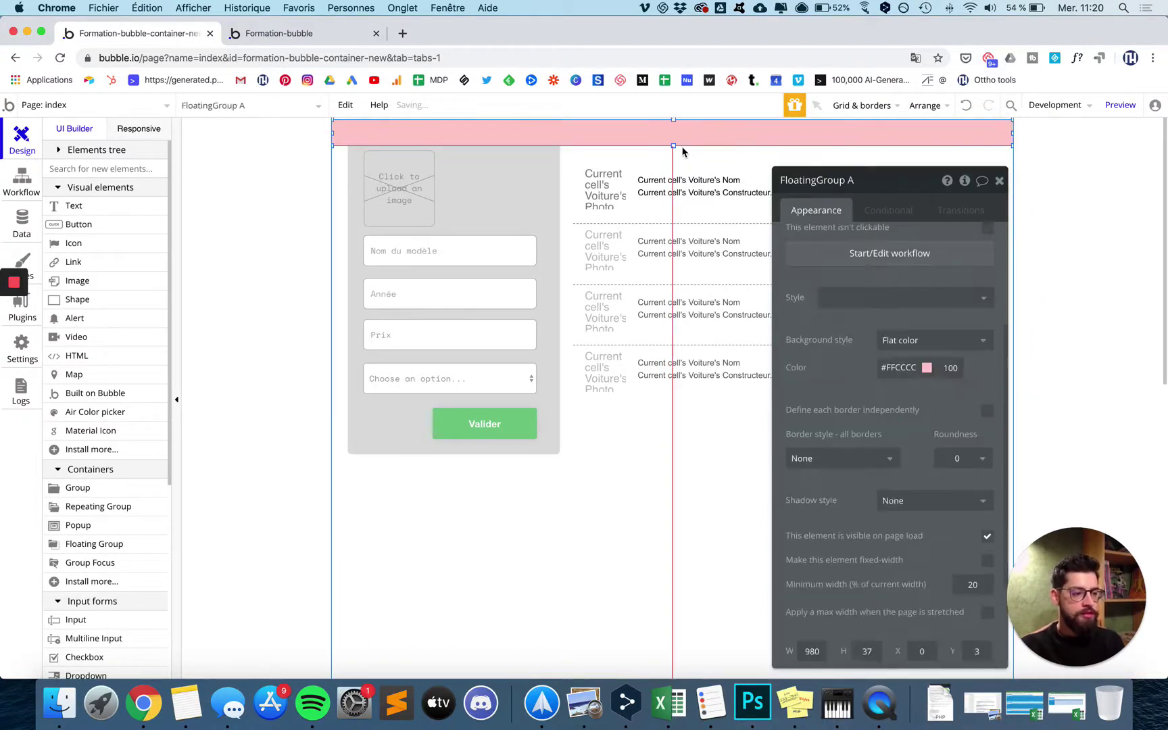
- Shift the grey form group down to about Y 93 and lower the car repeating group beside it to clear the floating group
click(544, 222)
drag(544, 222, 545, 263)
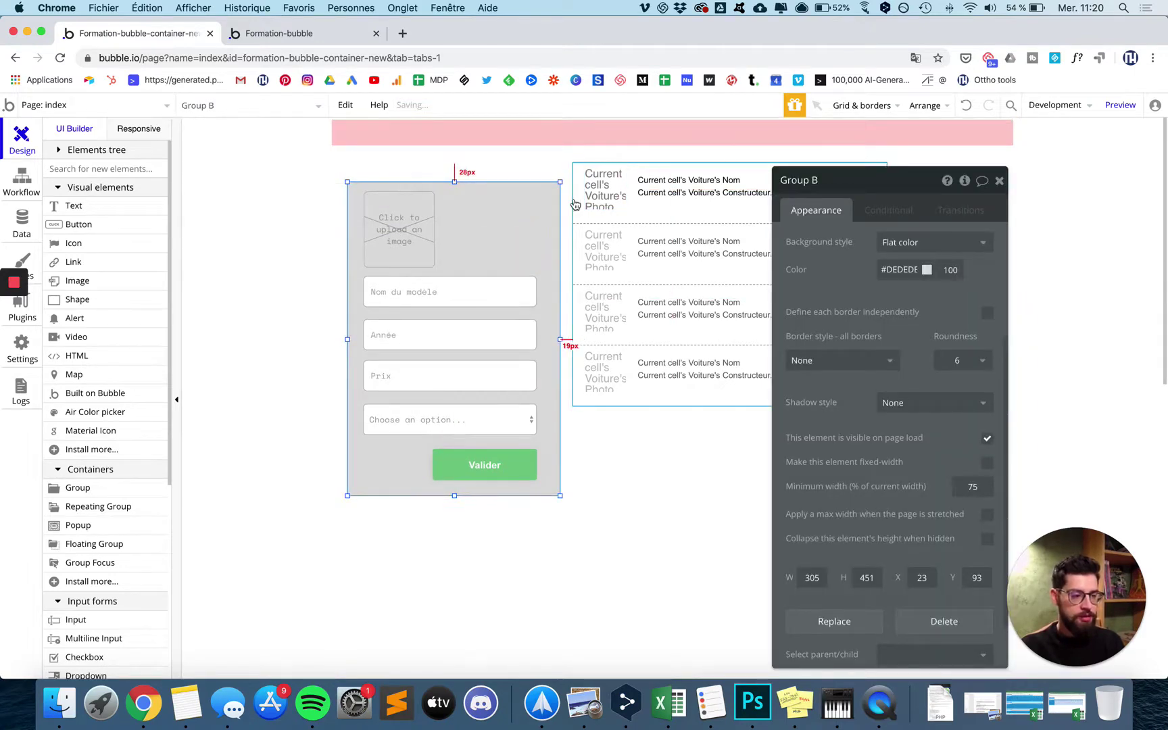
drag(576, 205, 575, 241)
click(620, 151)
- Move the floating group up to Y 0 and increase its height to about 58 px
click(644, 134)
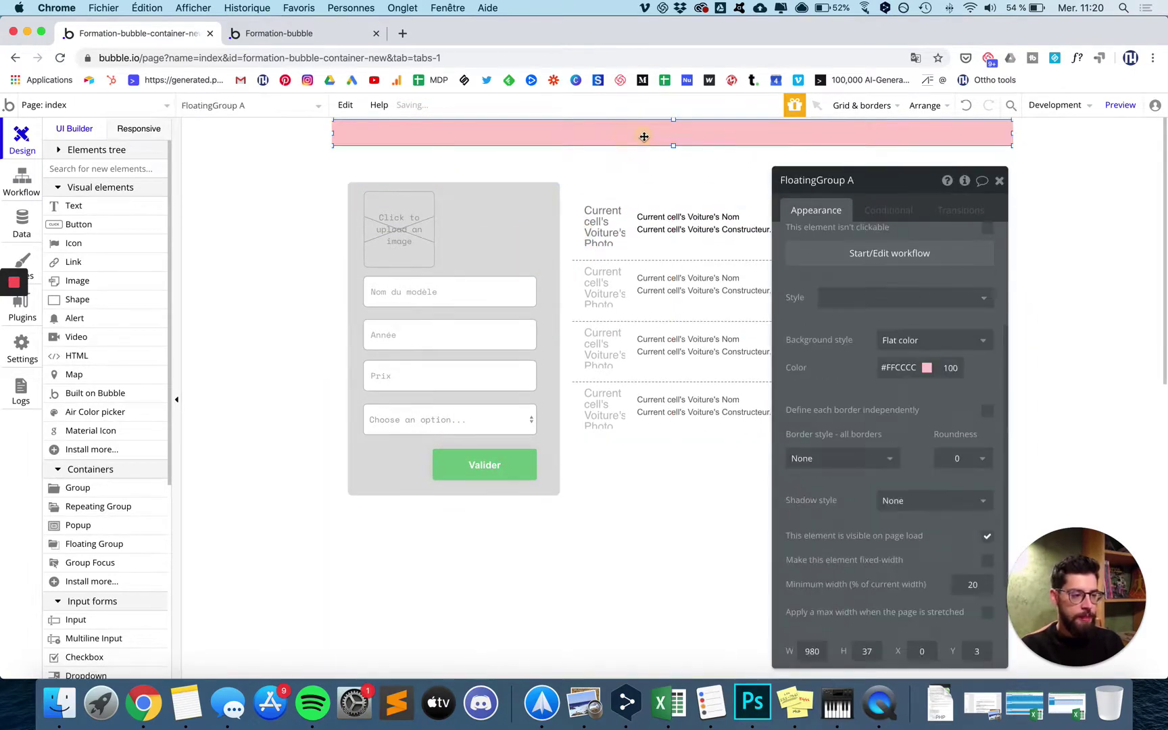
double_click(645, 134)
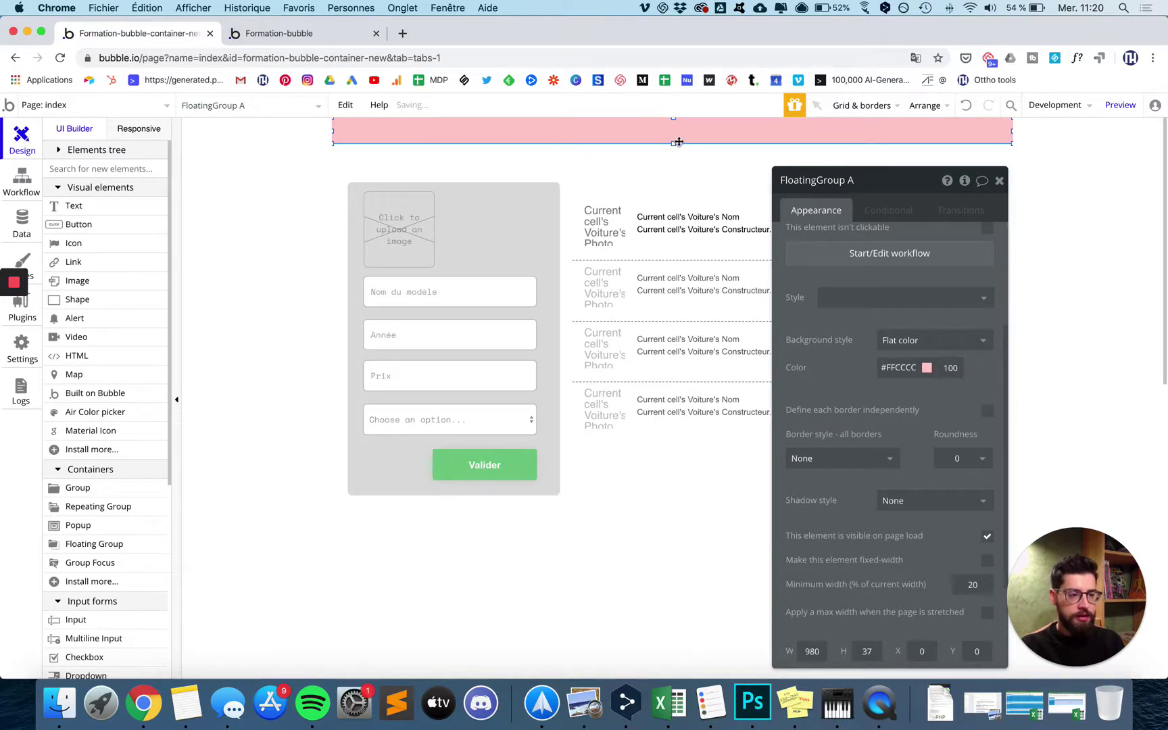
drag(679, 142, 673, 157)
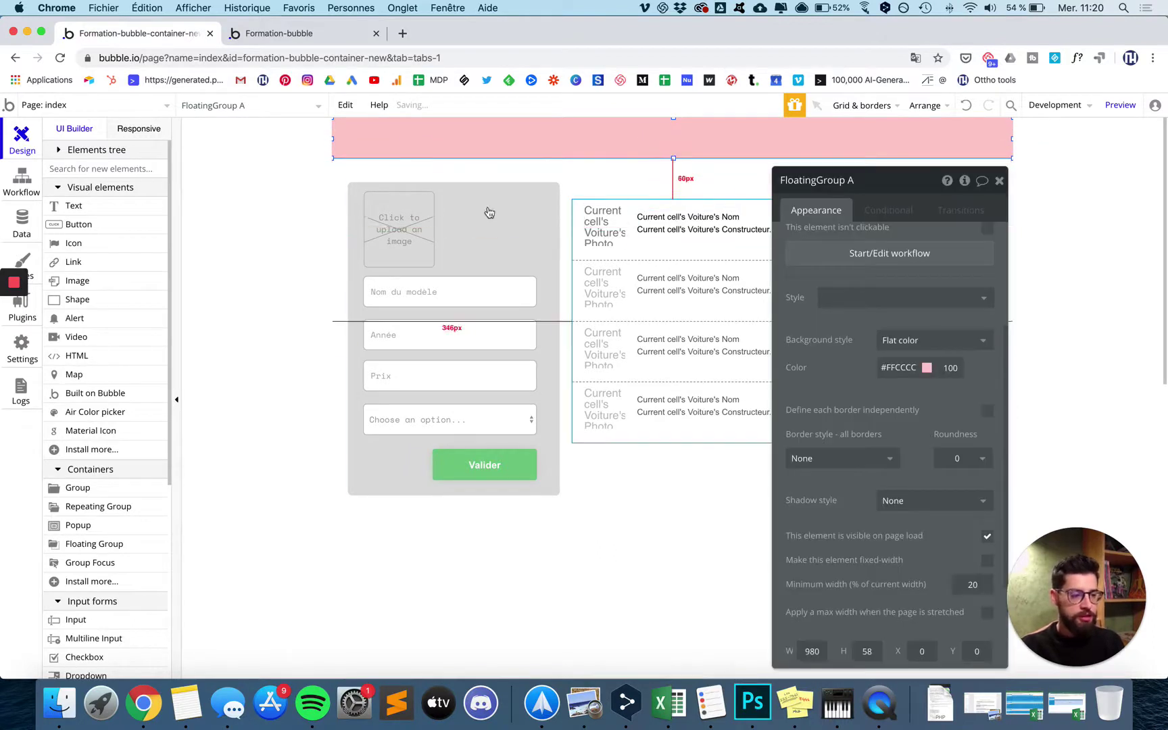
- Place a text element about 200 by 45 px inside the pink floating group, at about X 184 and Y 13
click(100, 208)
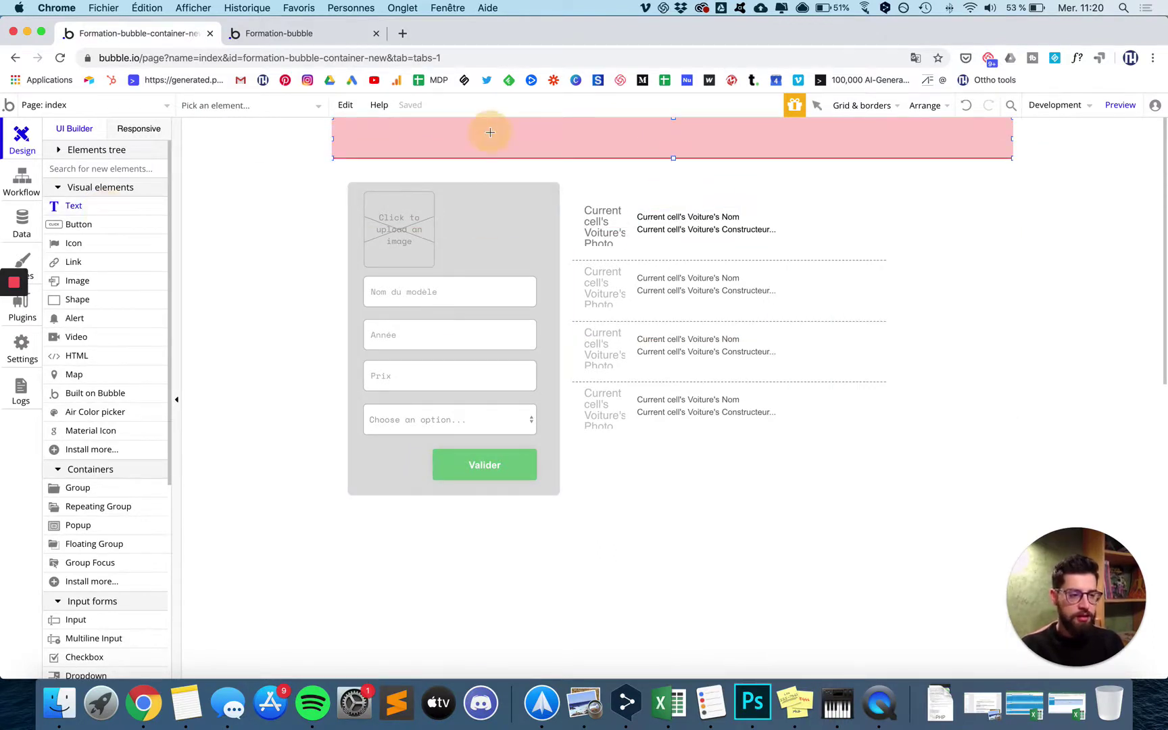
click(490, 133)
mouse_move(534, 138)
mouse_down()
mouse_move(533, 171)
mouse_move(503, 132)
mouse_up()
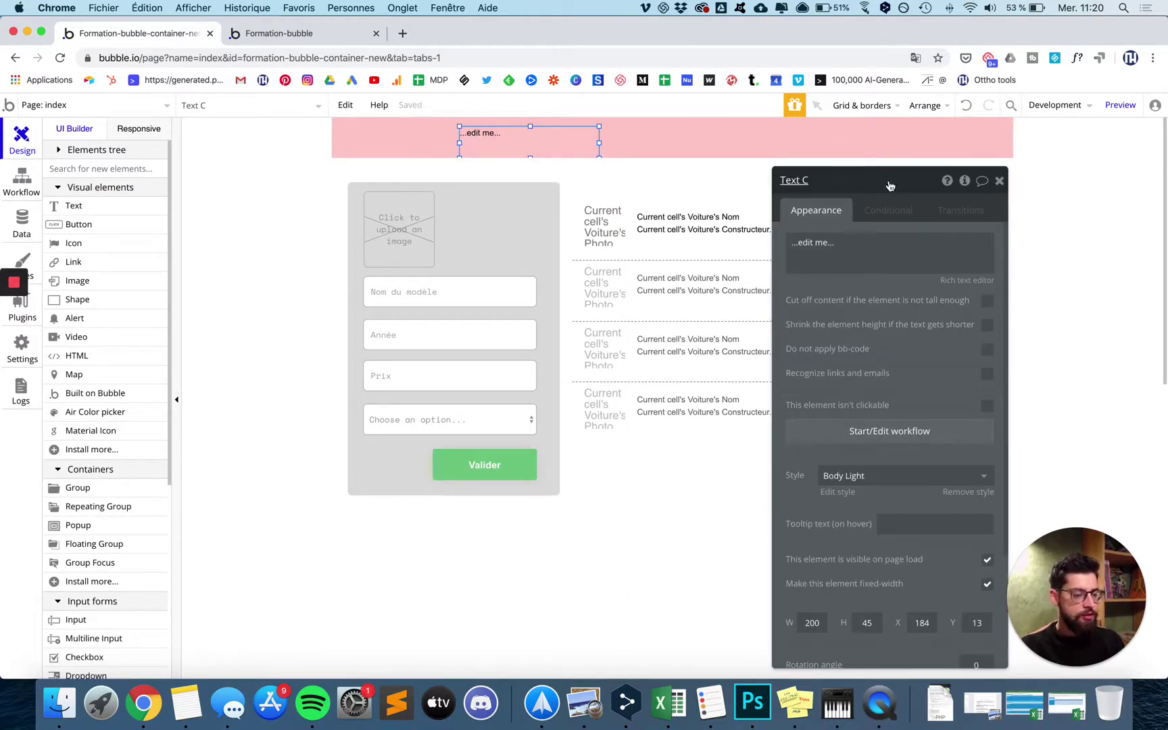
click(680, 144)
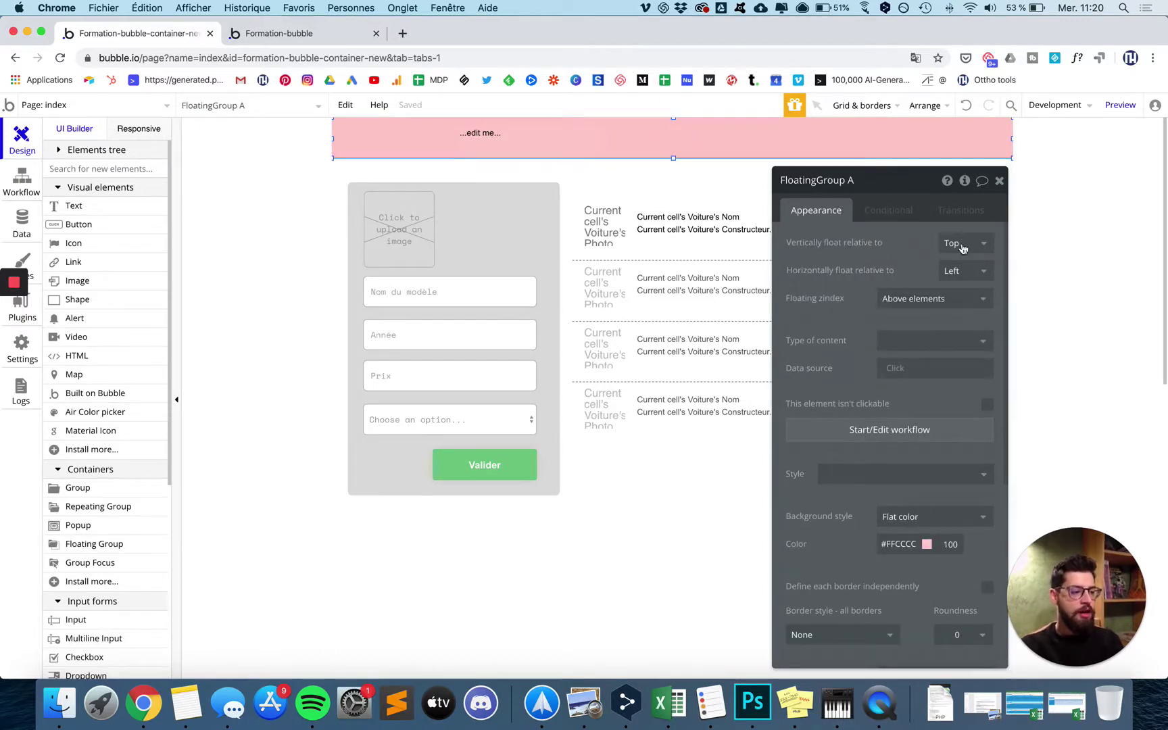
- Reload the page preview and examine how the pink floating header behaves while the page scrolls
click(274, 35)
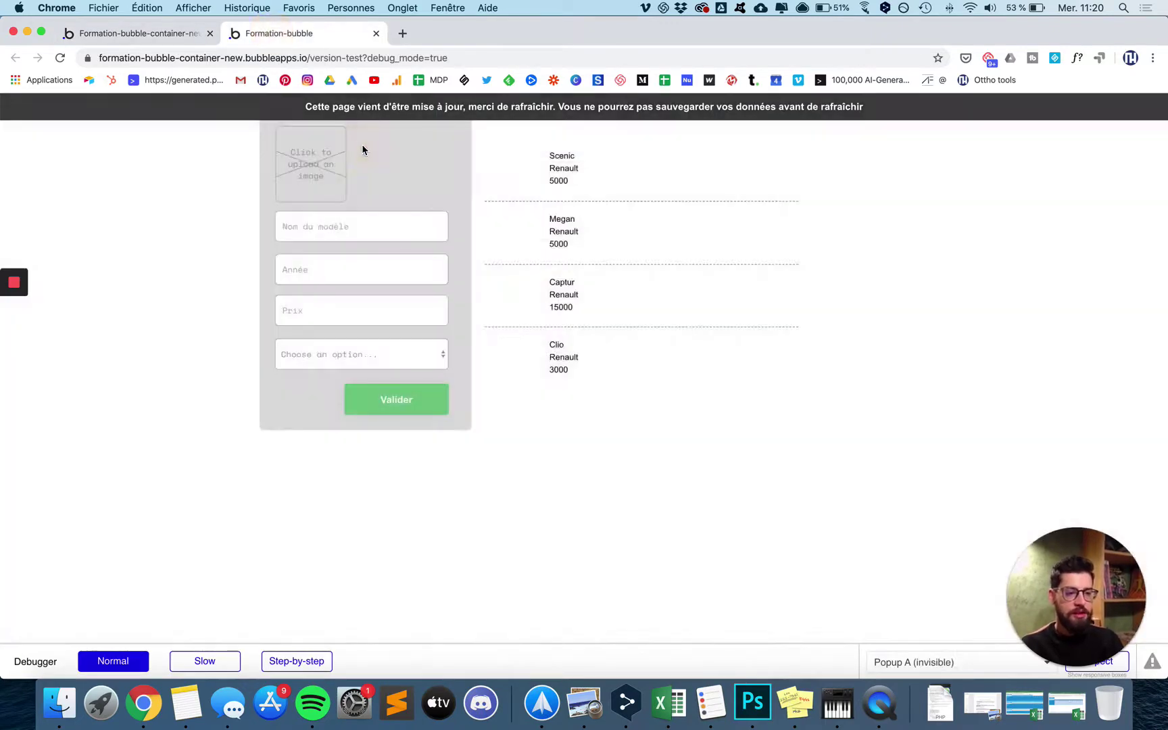
key(super+r)
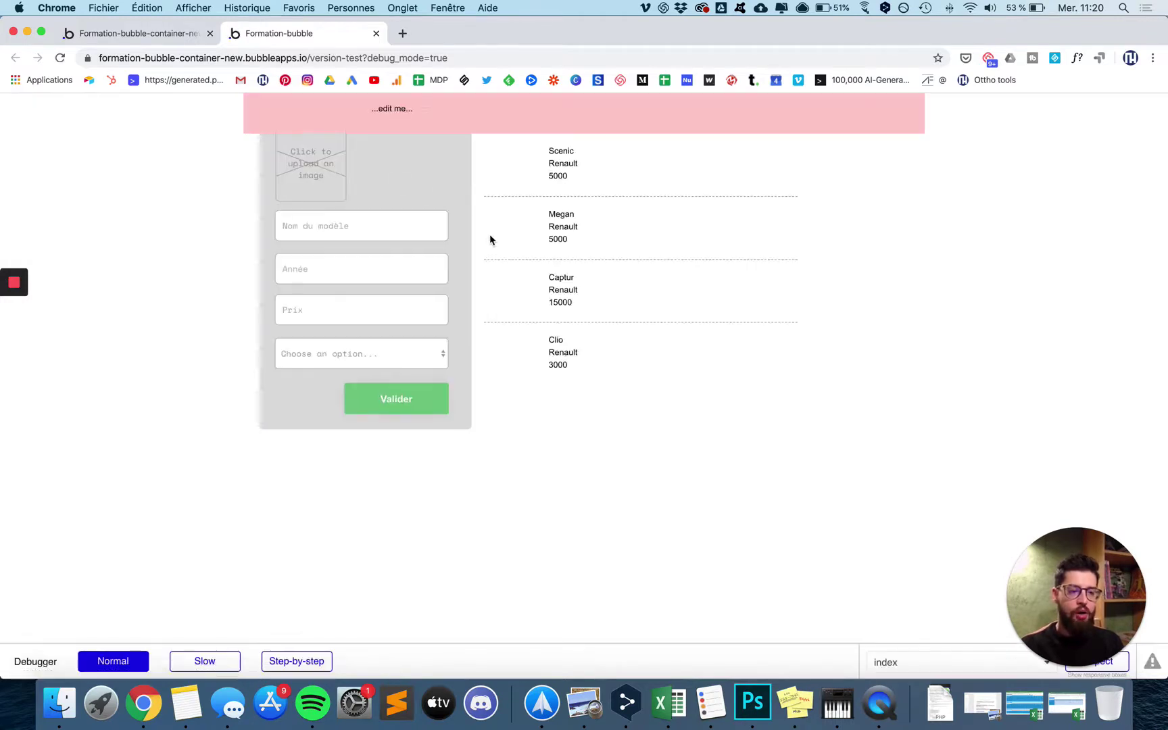
scroll(489, 234, down, 2)
scroll(489, 233, up, 2)
scroll(490, 234, down, 5)
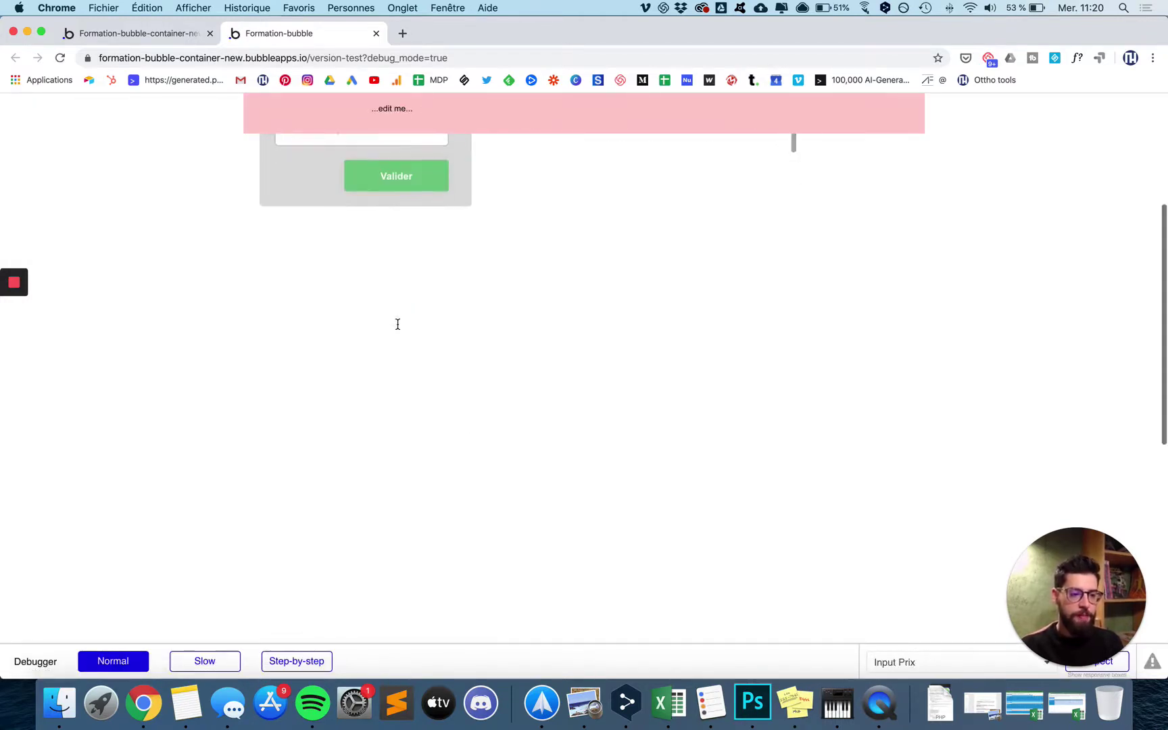
scroll(396, 323, up, 5)
scroll(548, 481, down, 8)
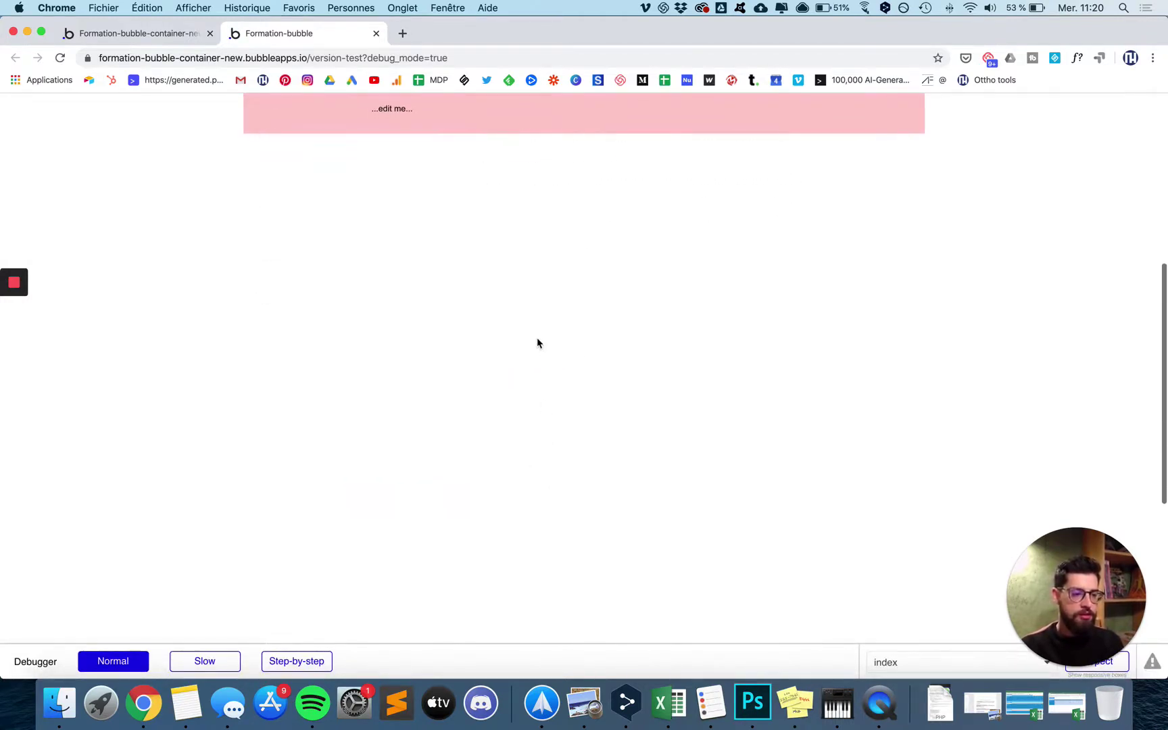
scroll(510, 272, up, 8)
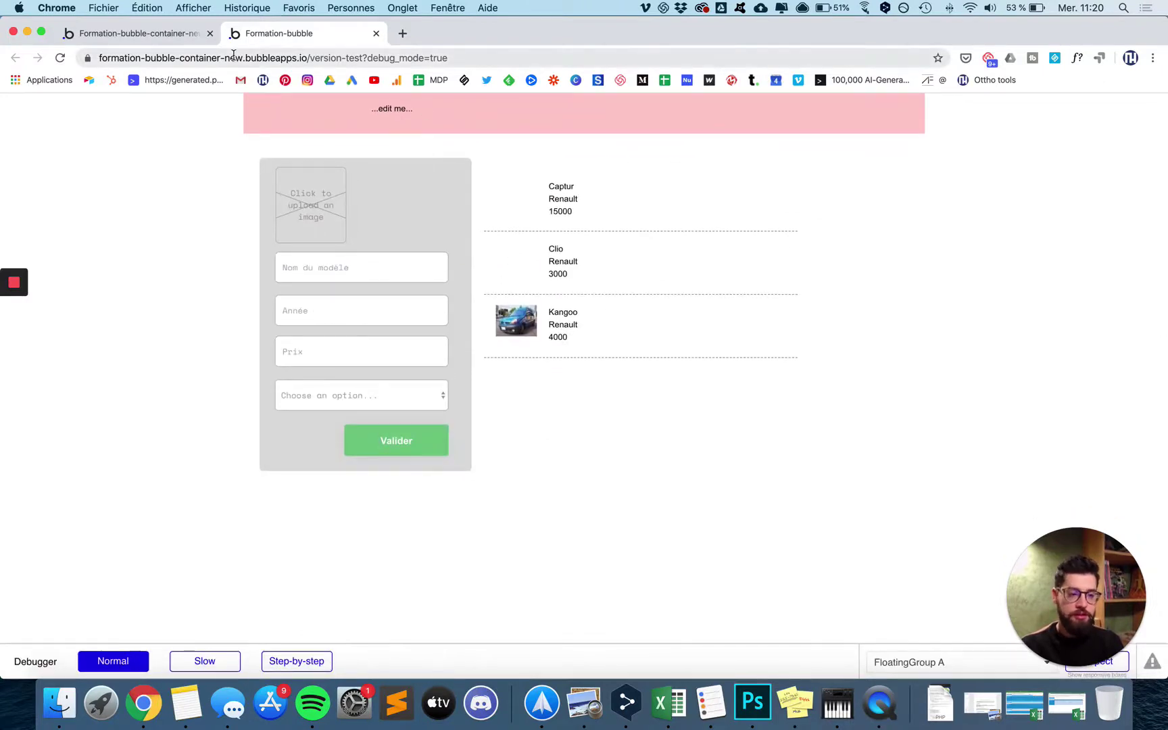
click(170, 37)
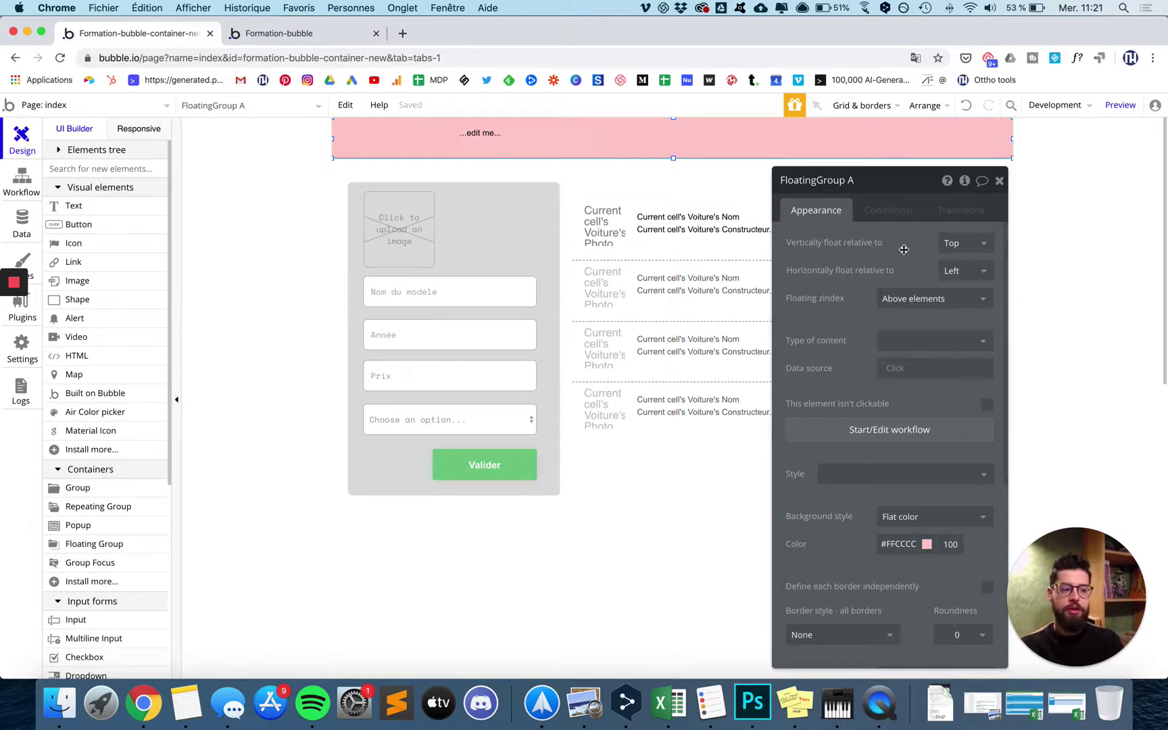
mouse_move(903, 249)
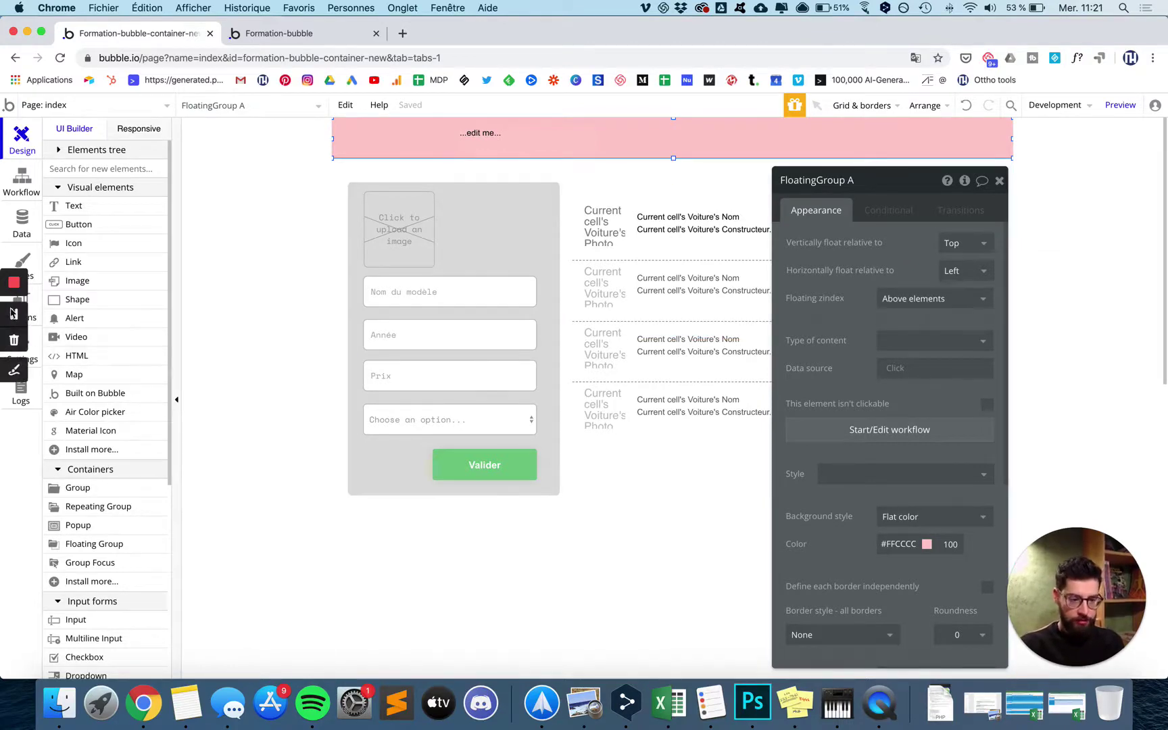
key(ctrl+Left)
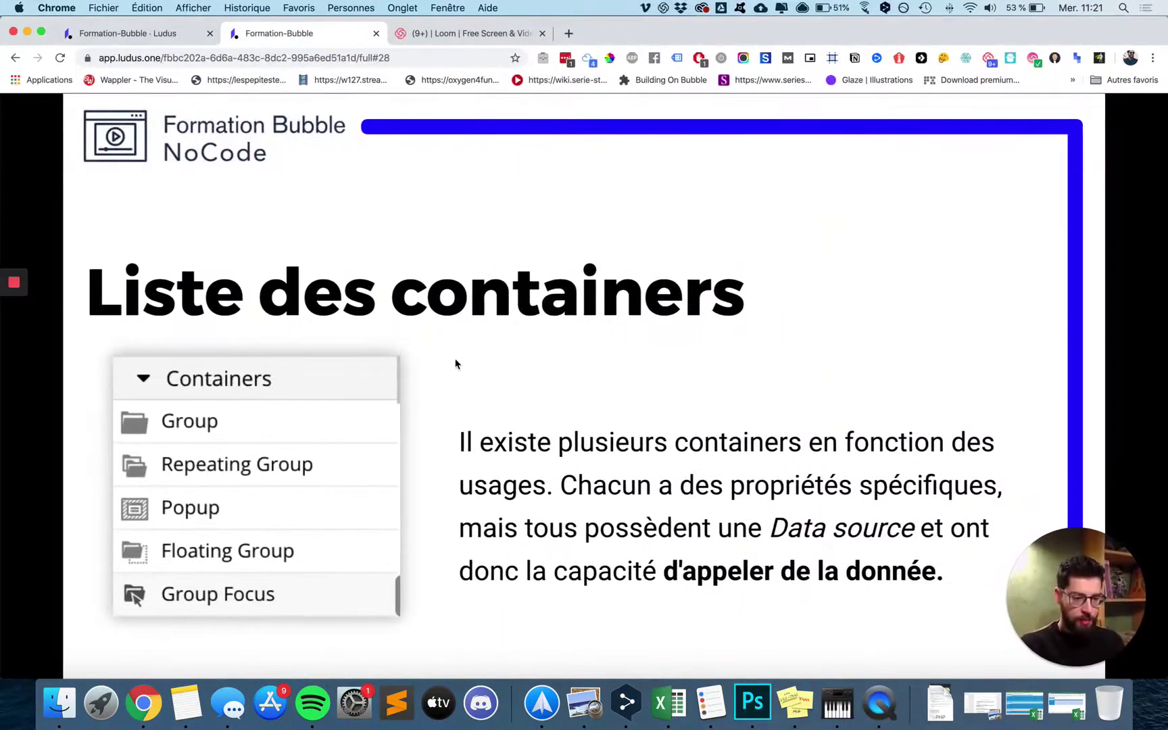
key(ctrl+Right)
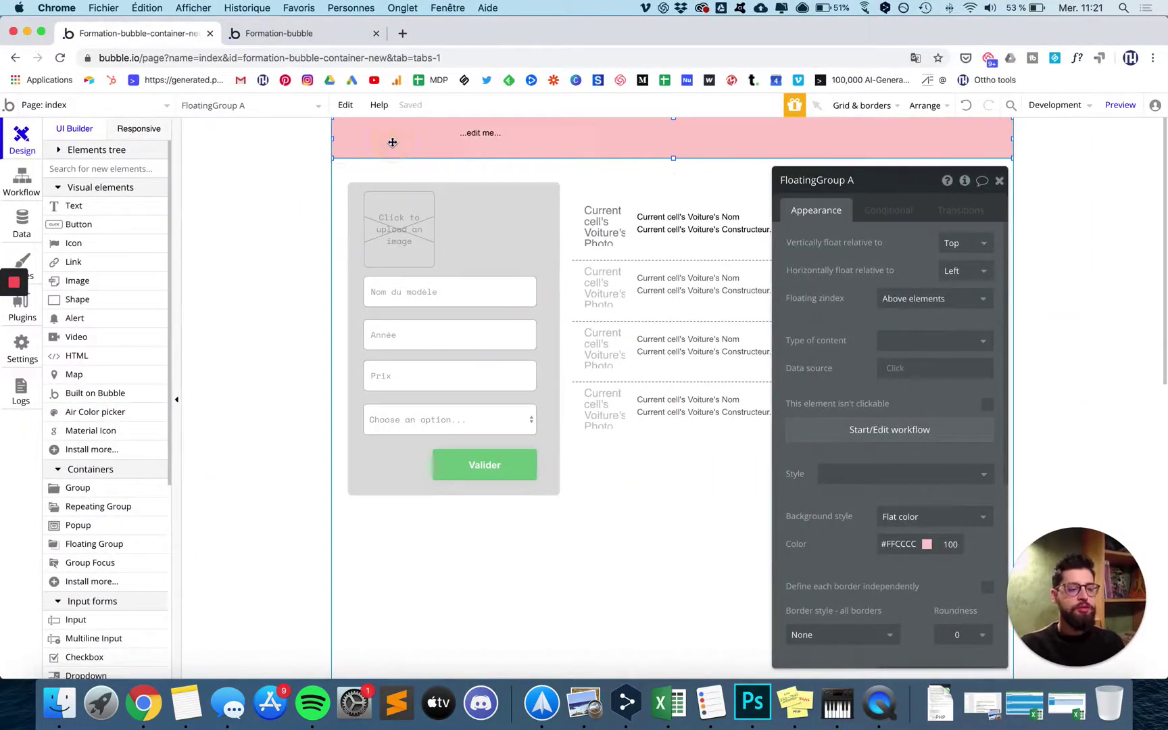
- Delete the pink floating group with its text and add a Group Focus element to the page
key(Delete)
scroll(409, 181, down, 3)
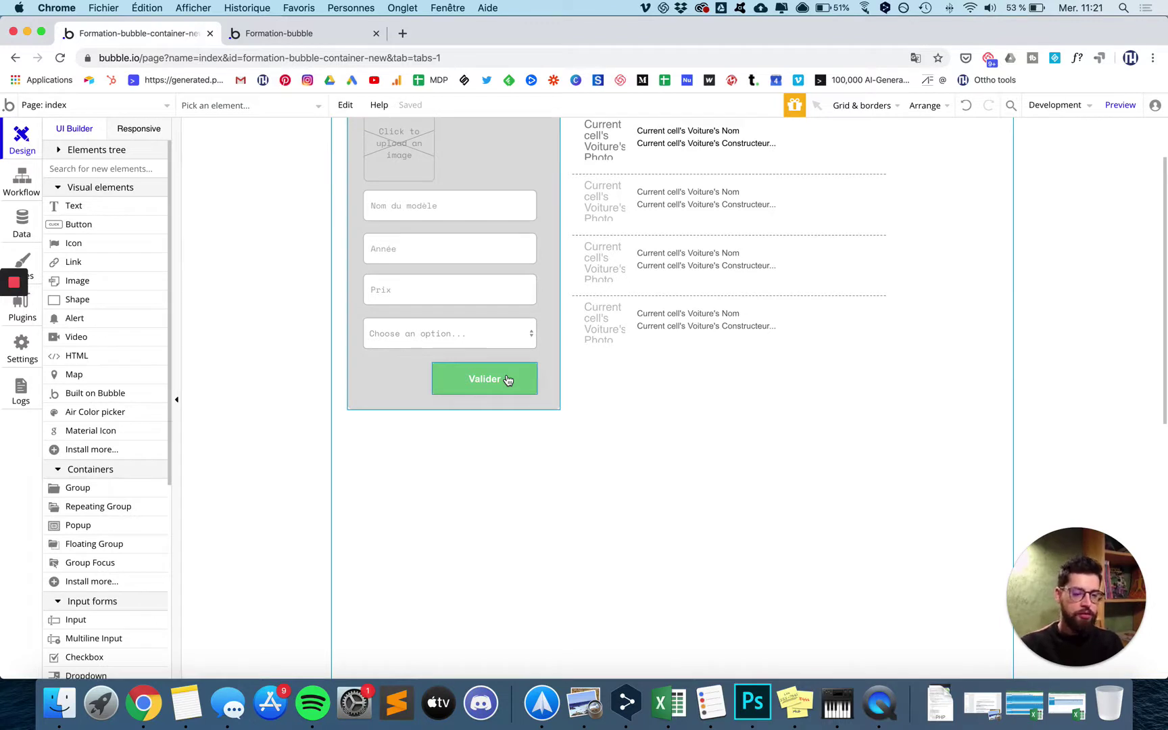
click(96, 565)
click(412, 441)
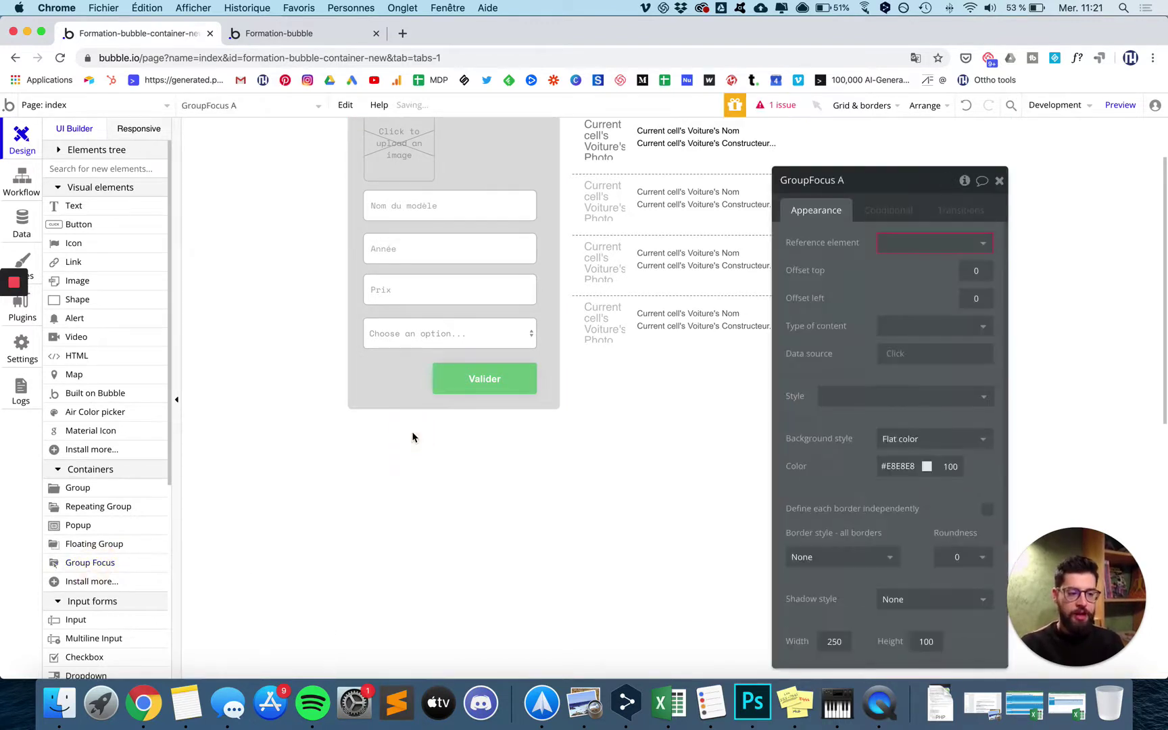
scroll(599, 305, up, 2)
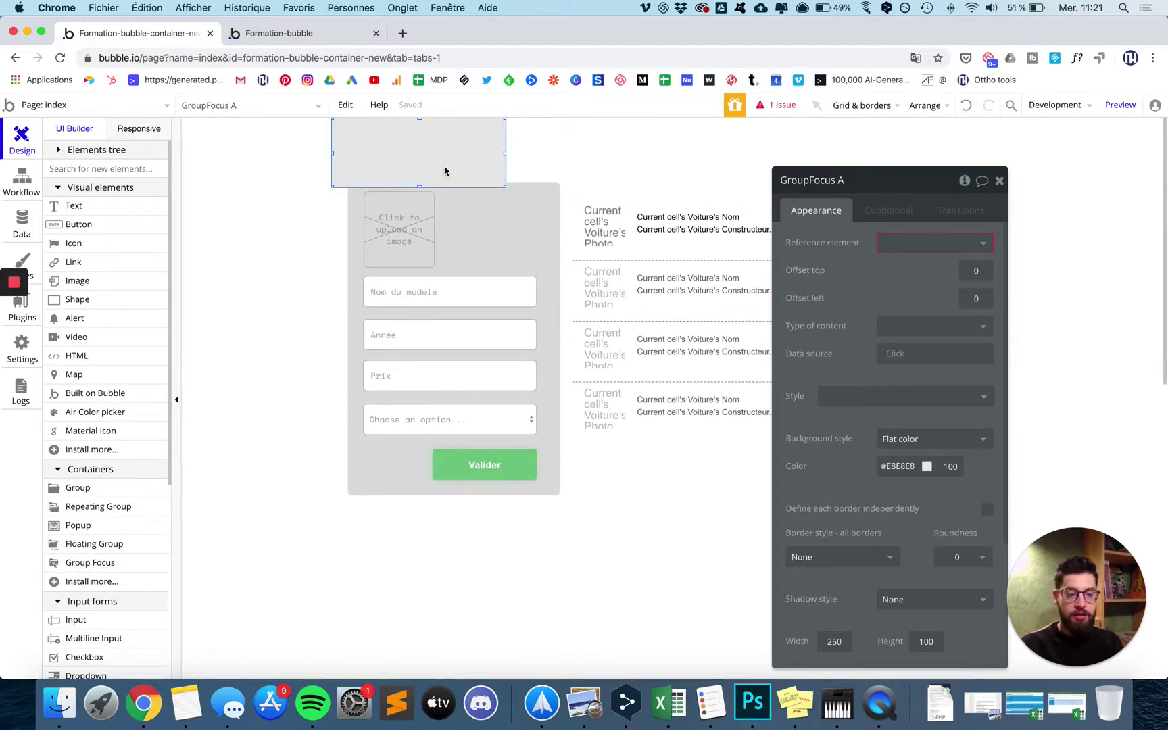
- Try the Valider button in the preview, reload the updated page and return to the editor
click(304, 38)
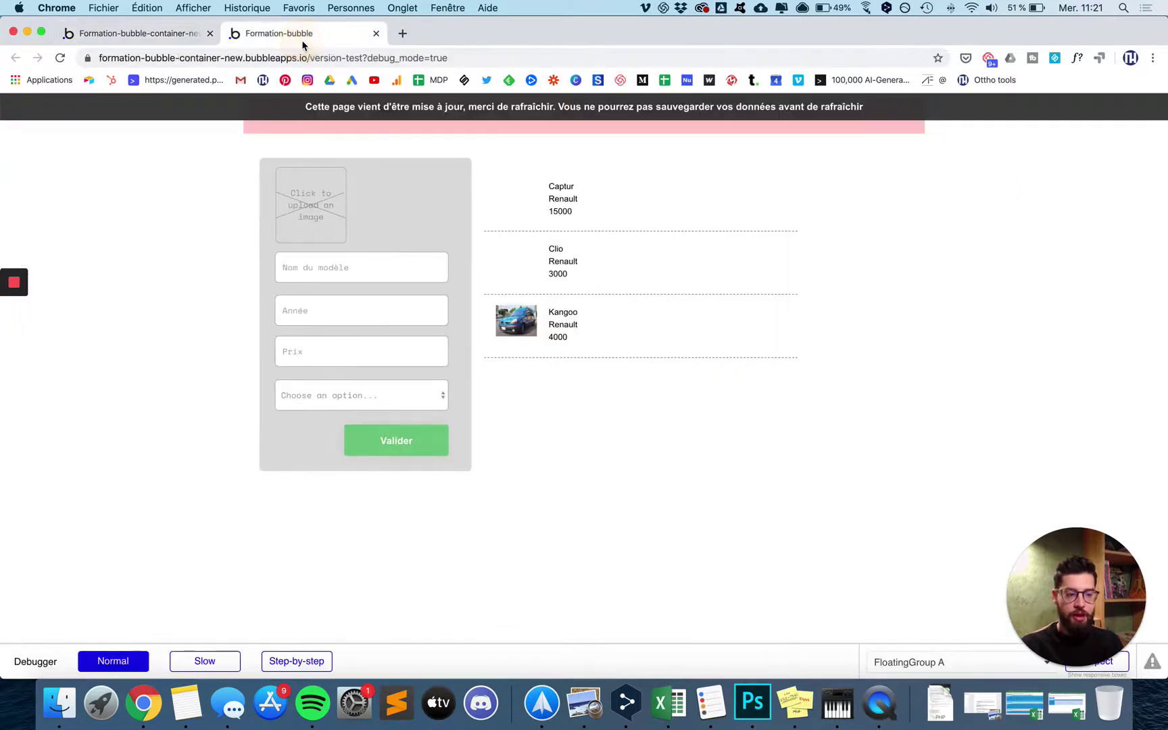
click(419, 441)
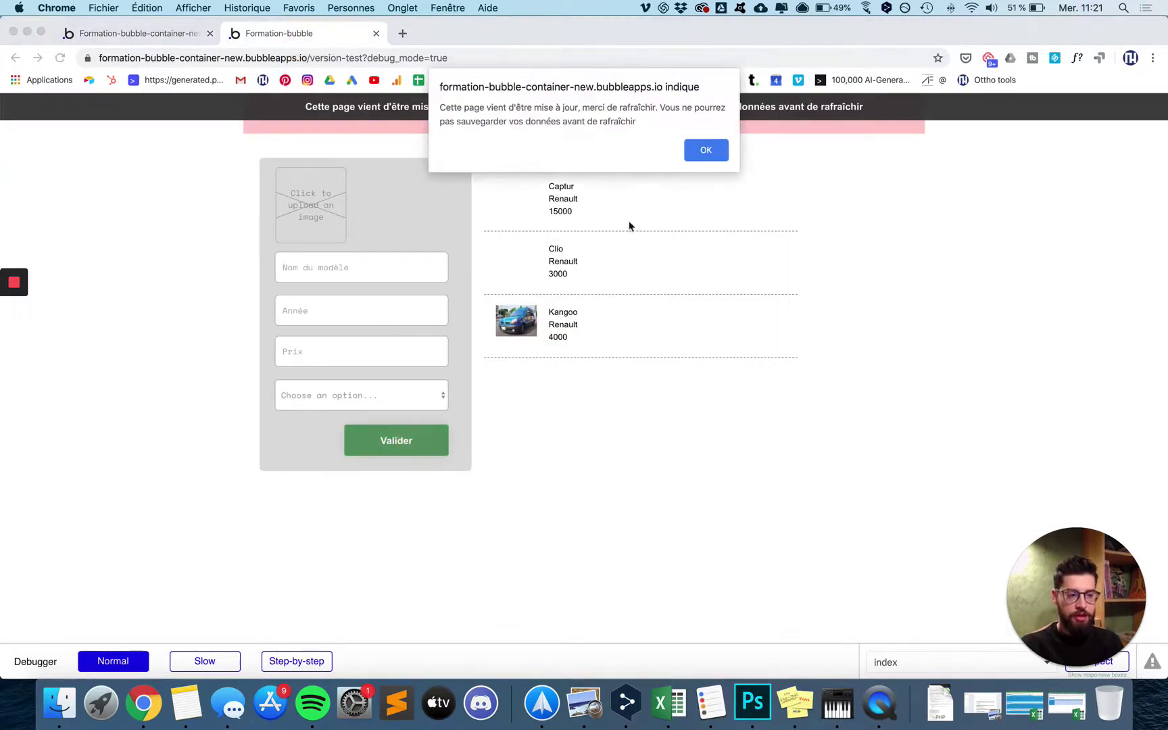
click(705, 150)
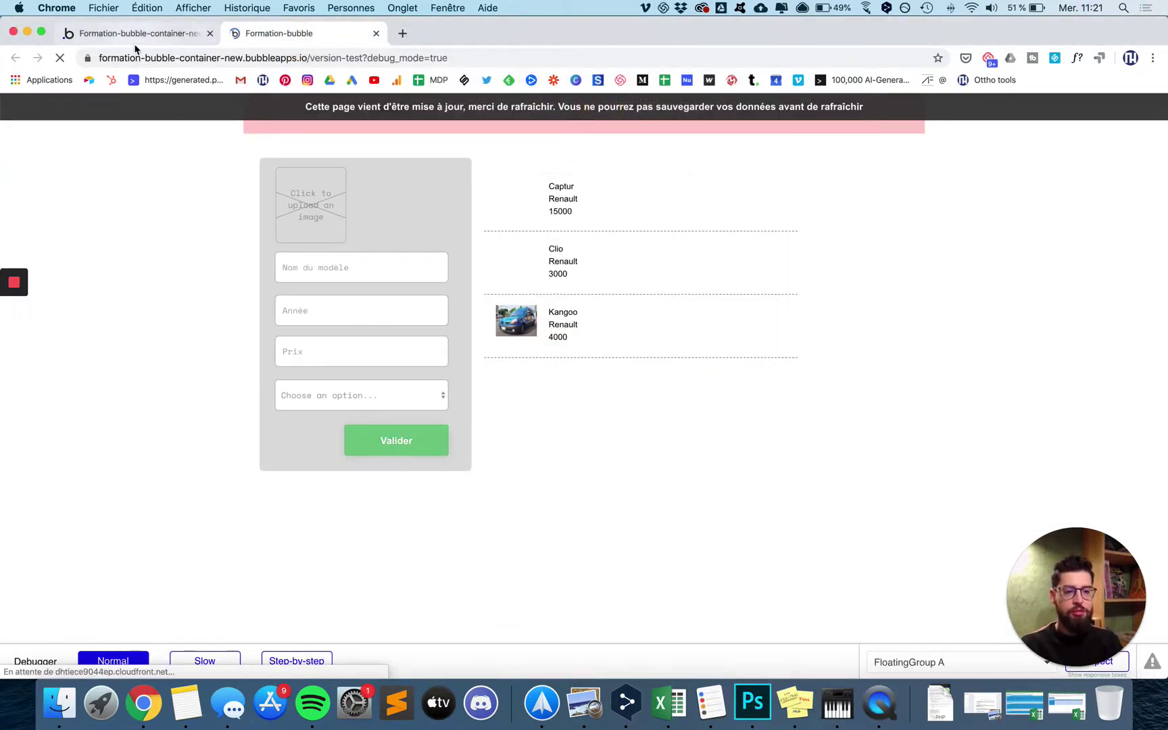
click(369, 443)
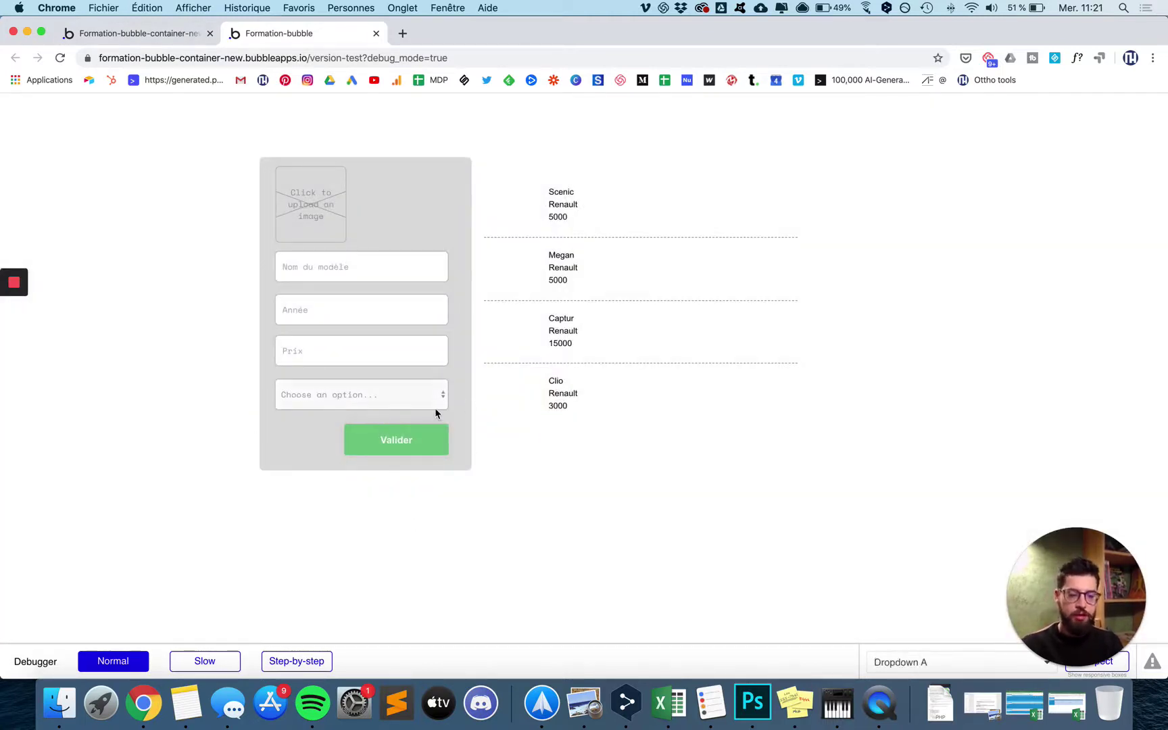
click(140, 33)
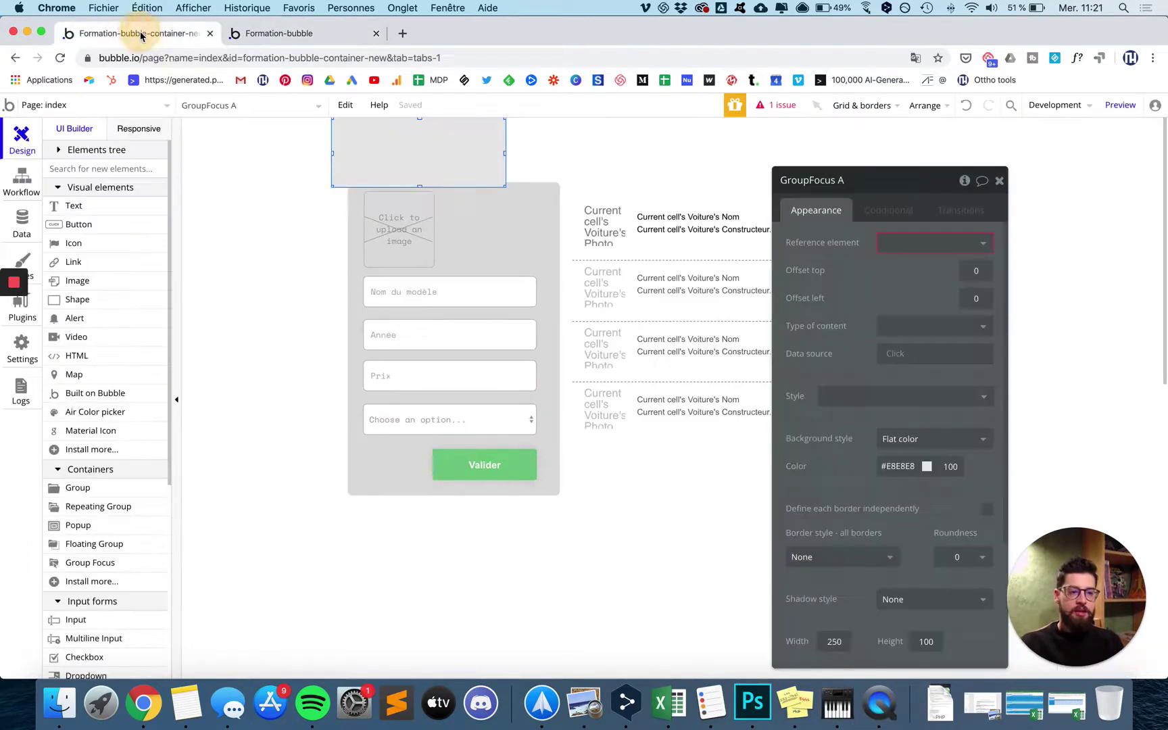
mouse_move(453, 164)
mouse_down()
mouse_move(480, 199)
mouse_move(471, 167)
mouse_up()
click(926, 243)
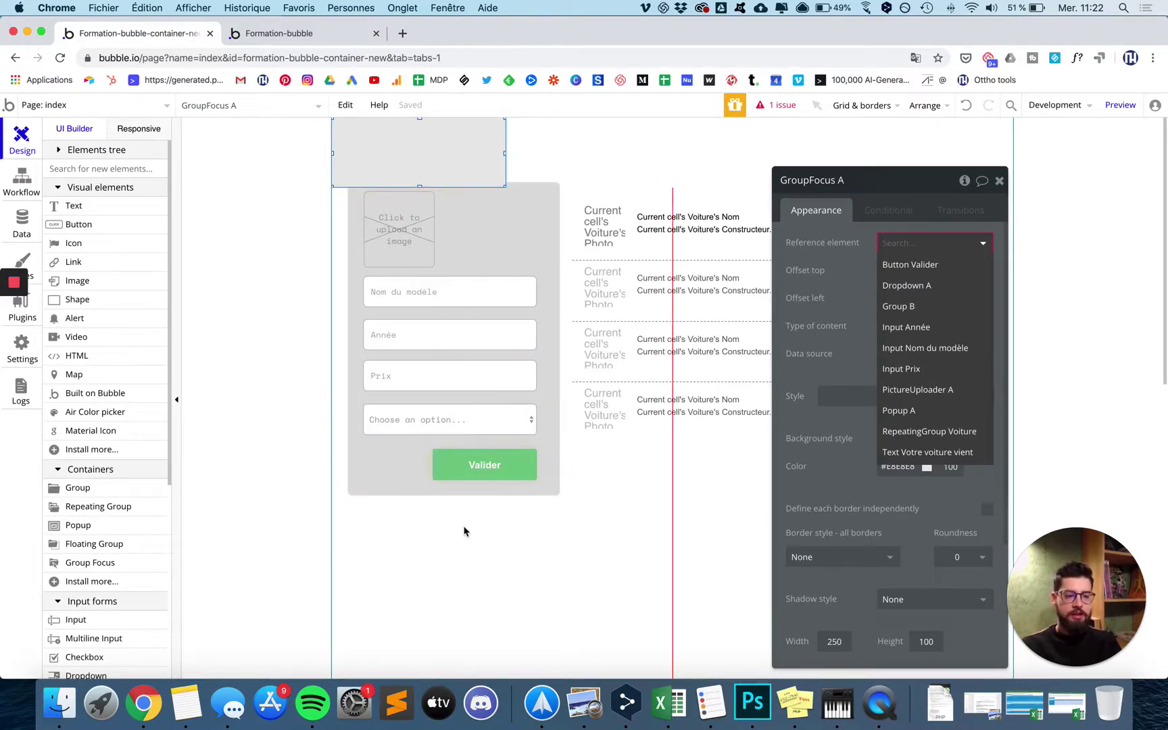
click(251, 37)
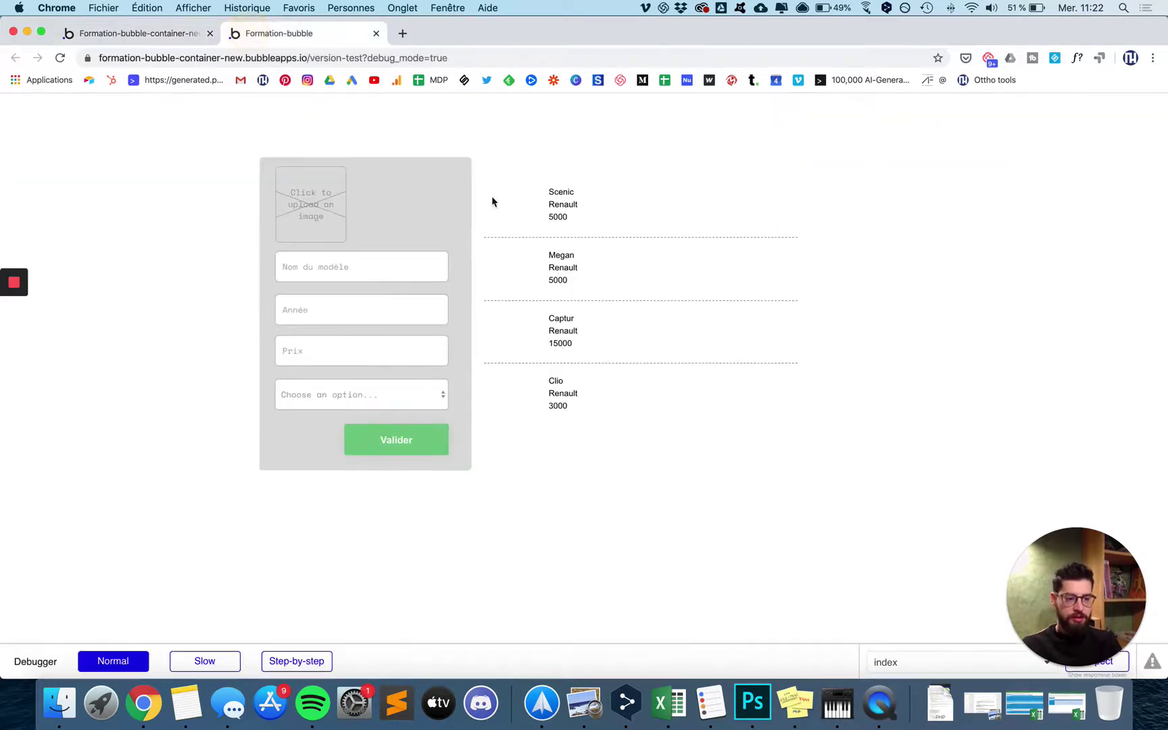
click(120, 35)
- Look through the page's element list, view Popup A in the editor and close it again
click(246, 102)
scroll(248, 279, down, 3)
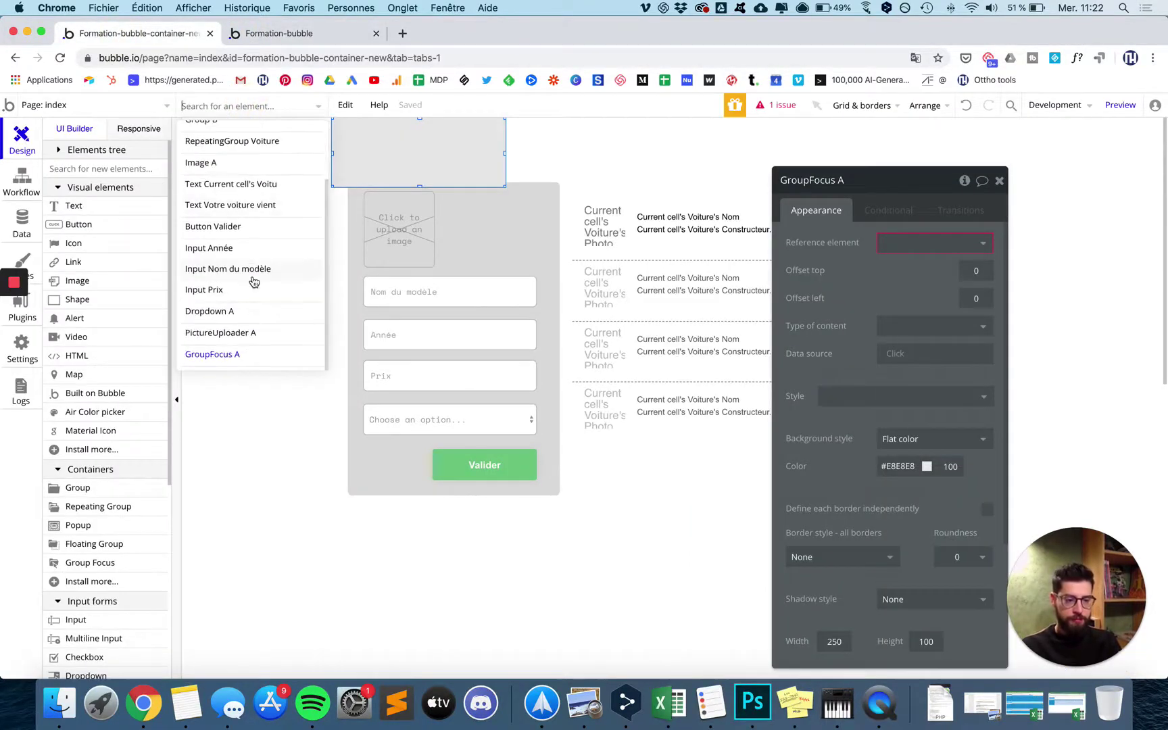
scroll(241, 283, up, 3)
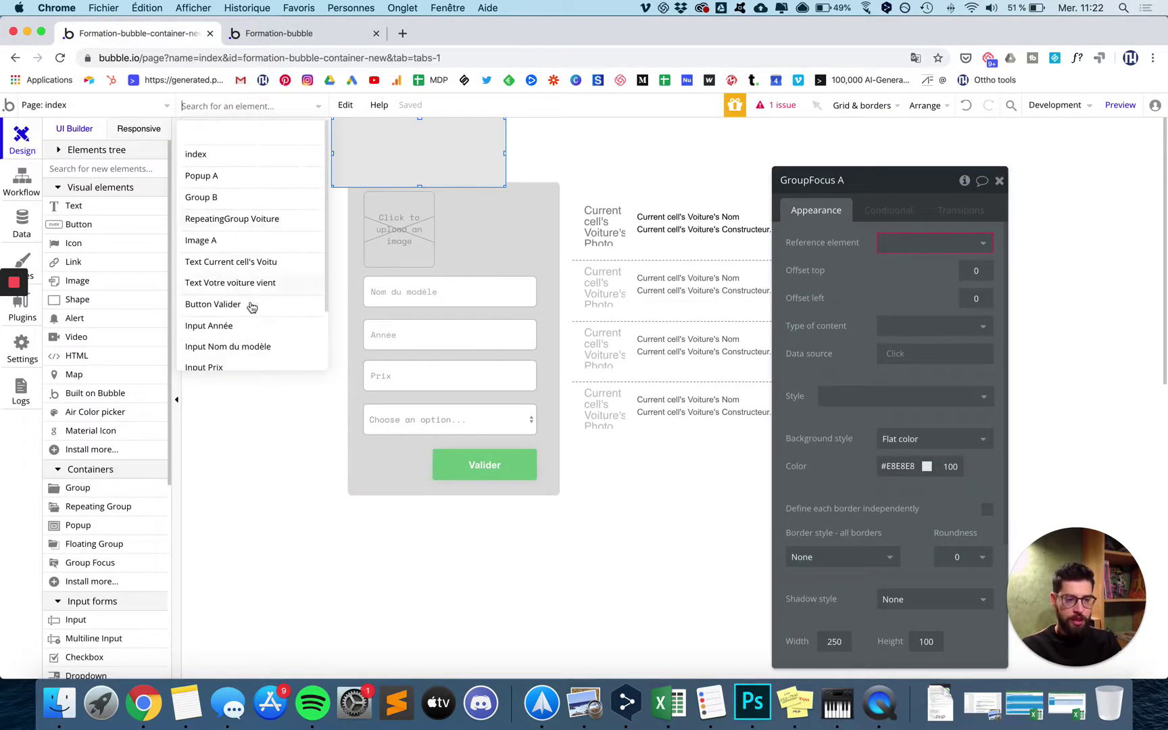
scroll(253, 315, down, 3)
scroll(251, 279, up, 3)
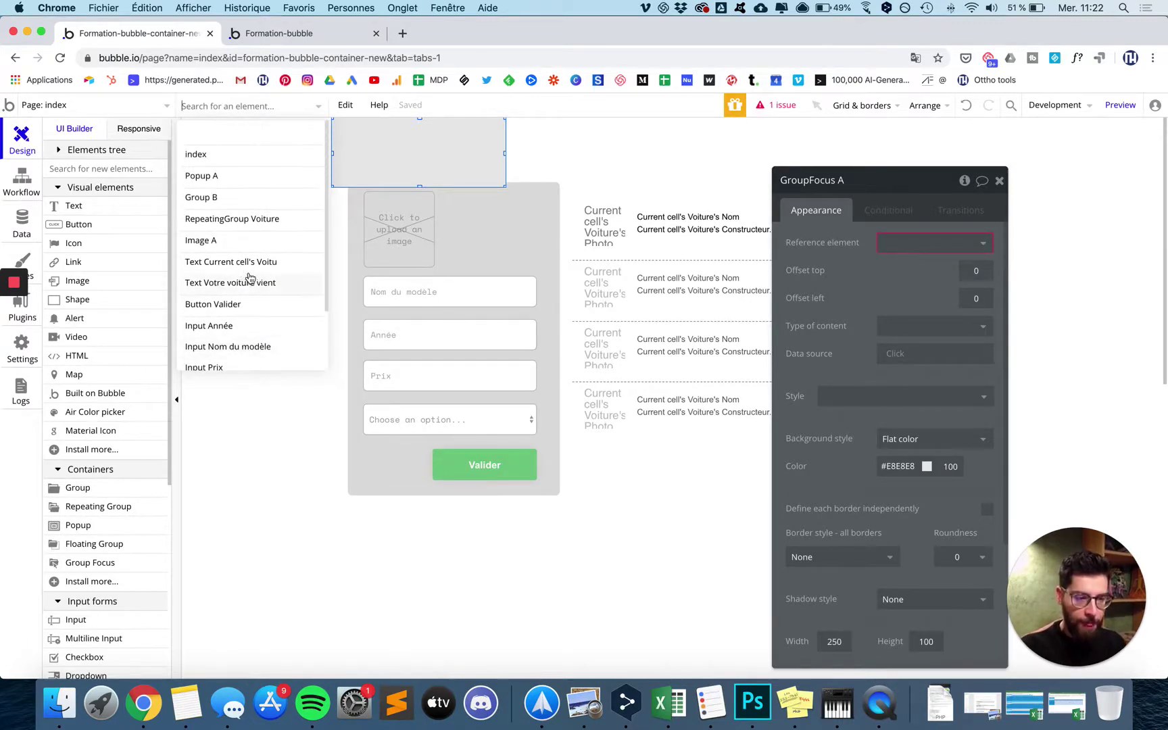
click(216, 176)
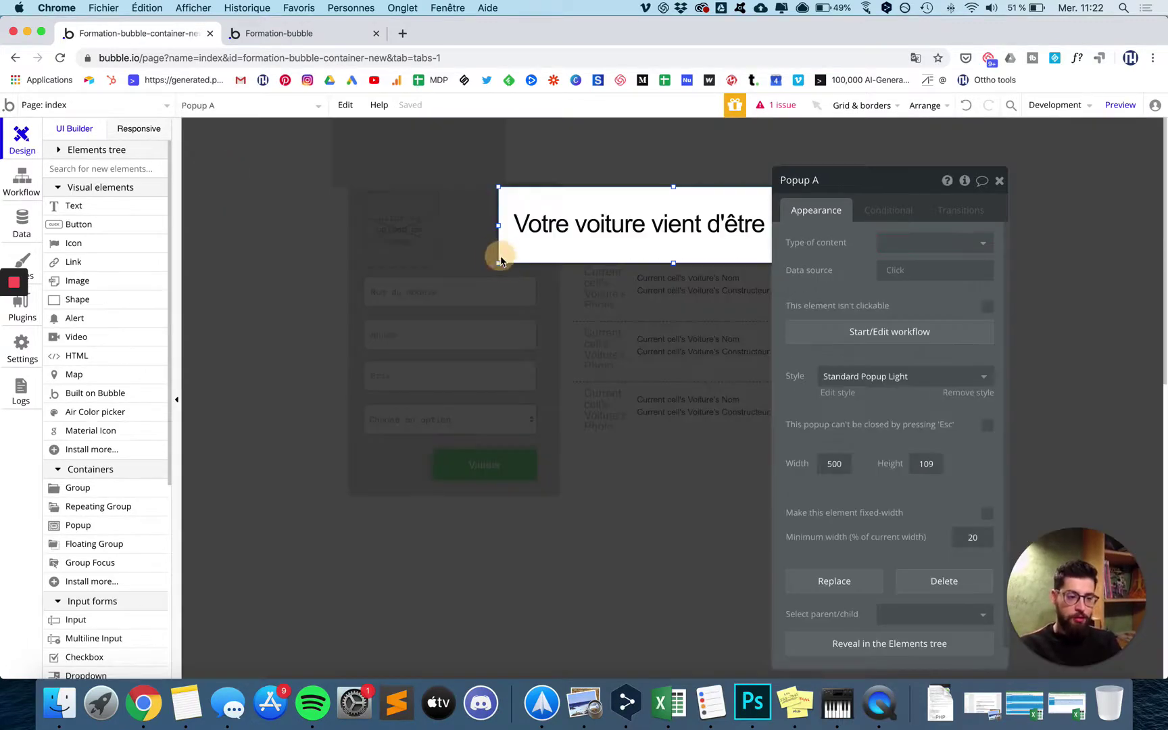
click(502, 262)
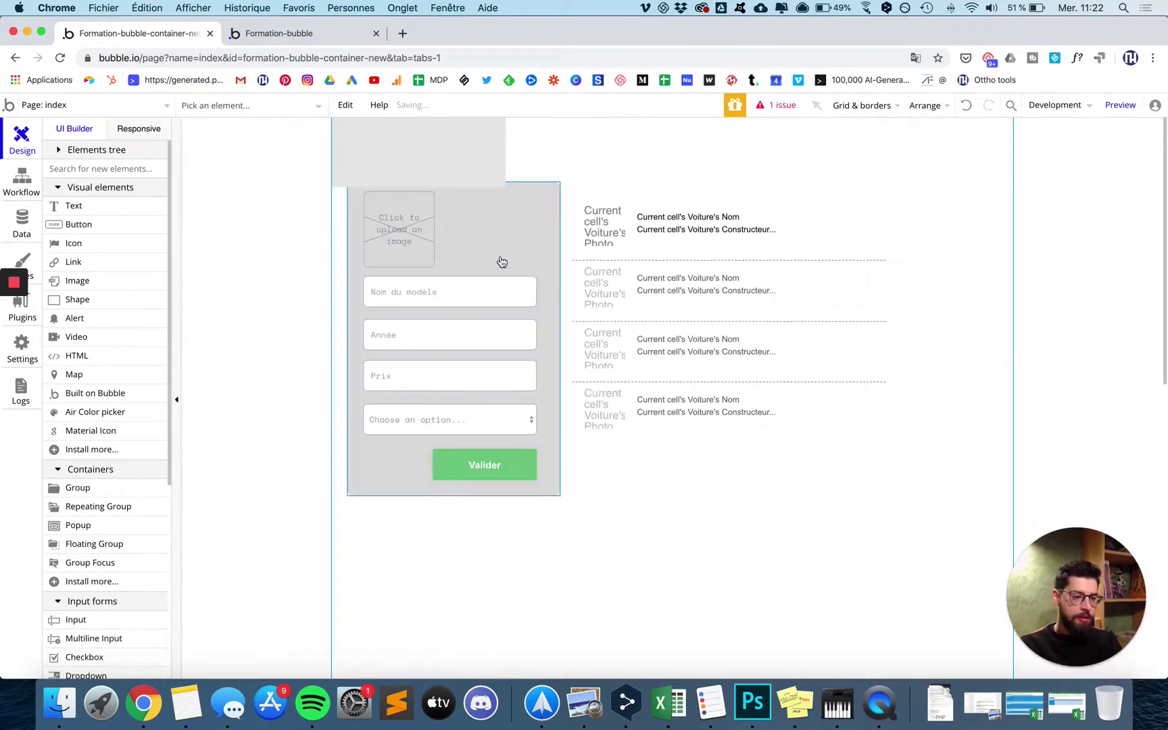
- Set the group focus's reference element to Button Valider
click(419, 156)
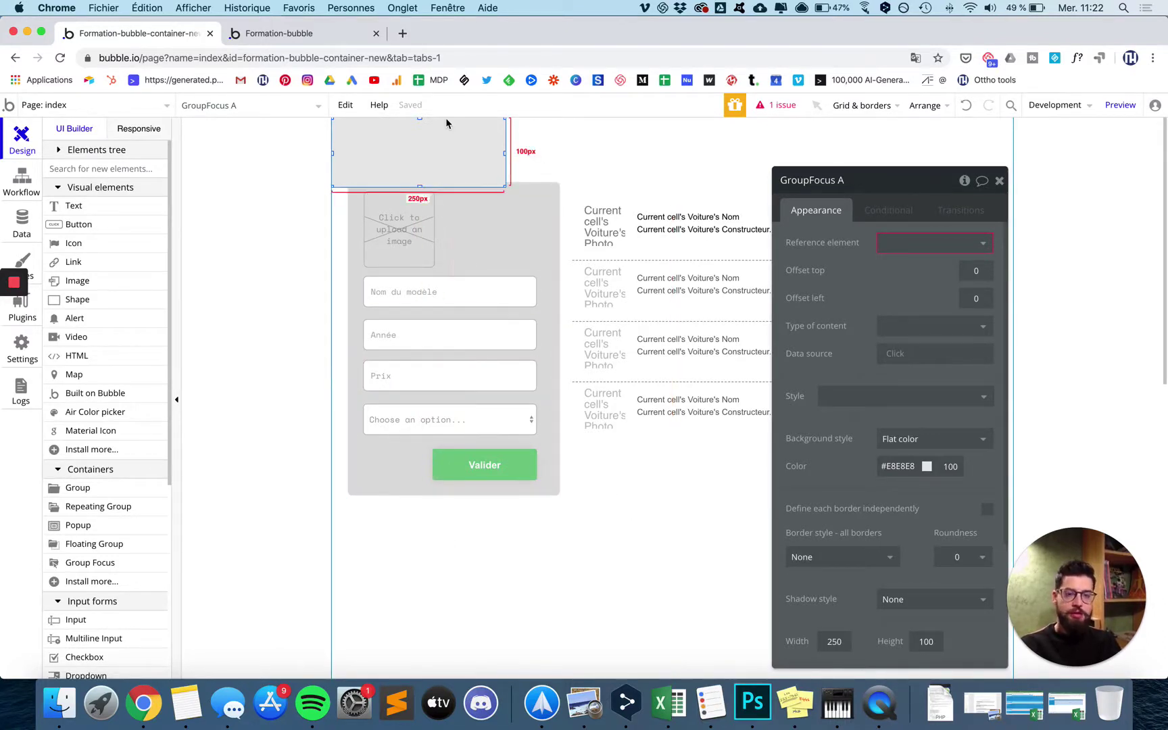
click(907, 241)
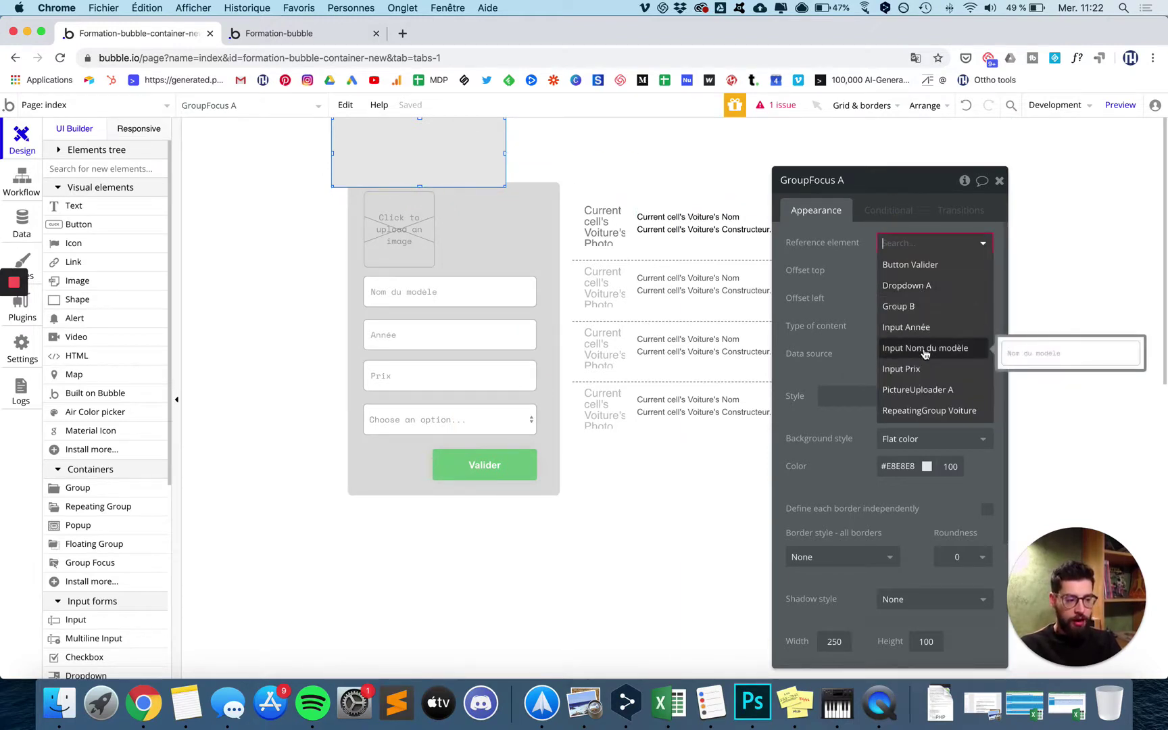
click(919, 265)
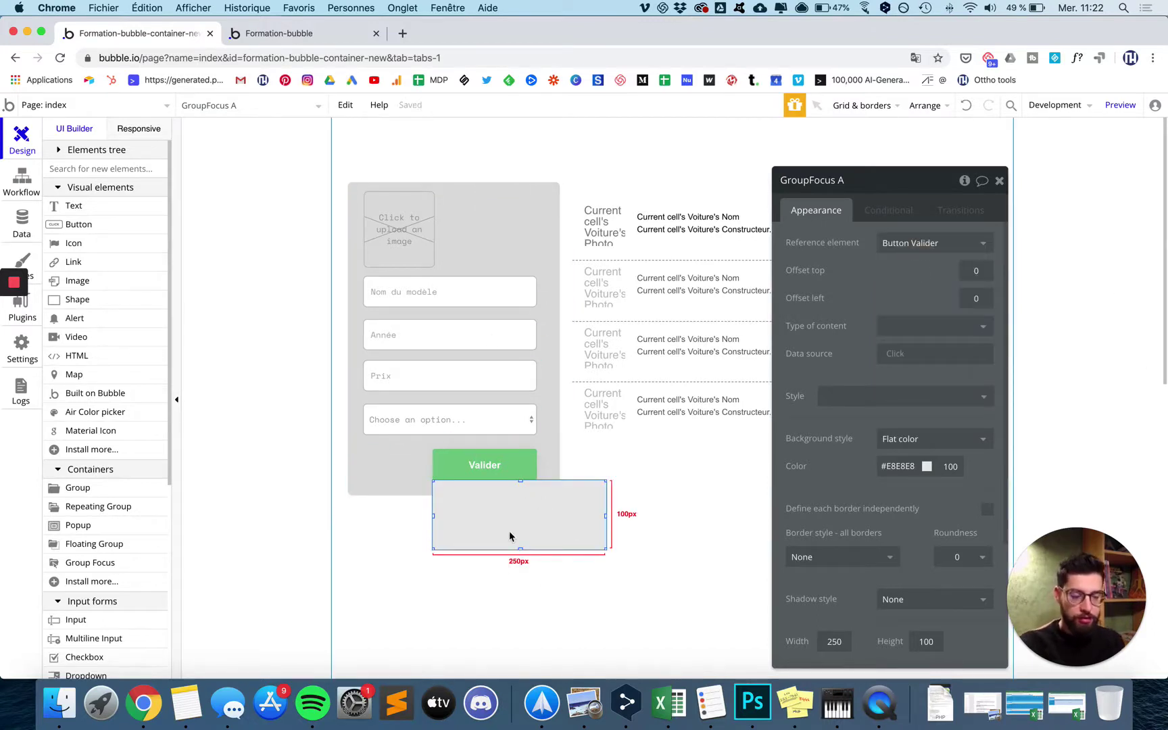
- Place a text element about 200 by 45 px inside the group focus beneath the Valider button
click(67, 206)
drag(445, 500, 586, 532)
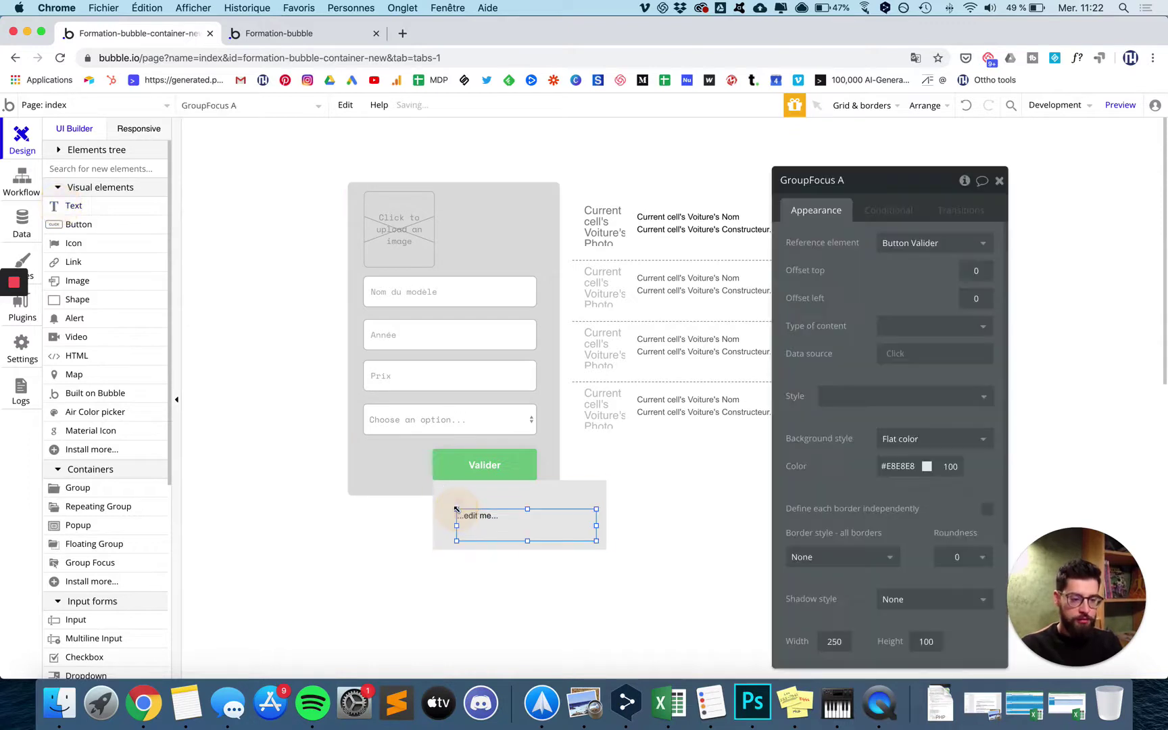
click(482, 509)
double_click(482, 510)
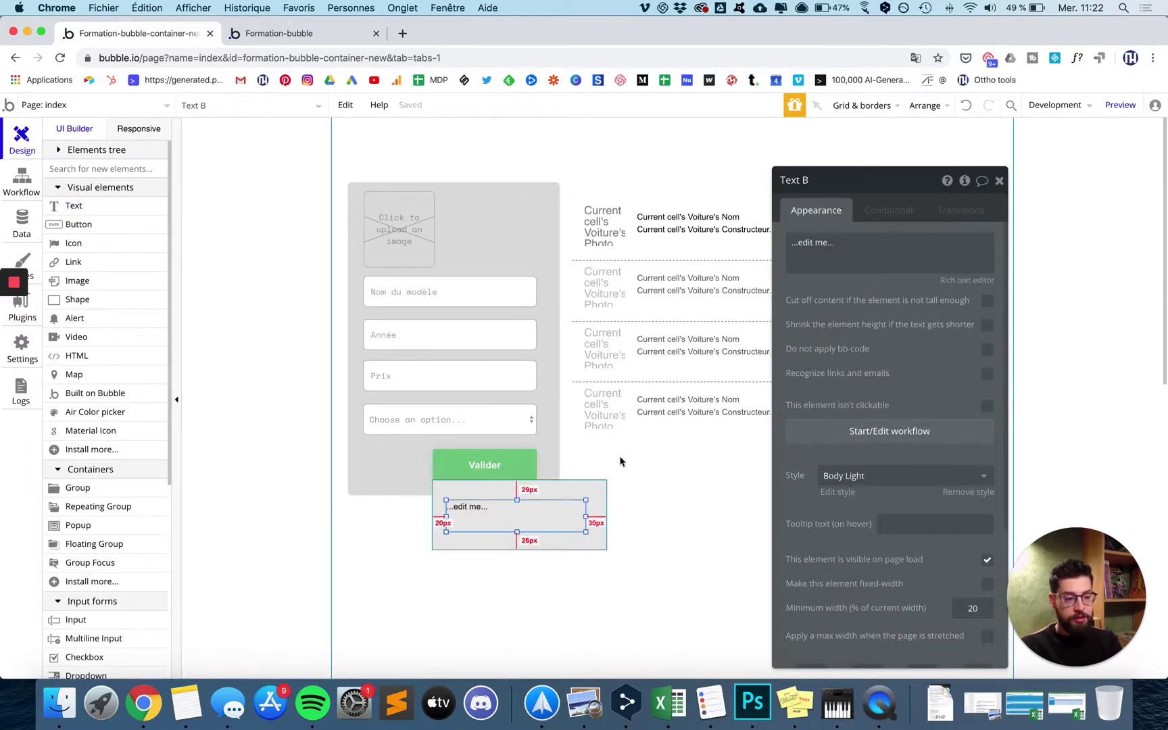
- Set the content of the text in the group focus to "Merci d'ajouté une voiture"
click(846, 255)
text(Merc)
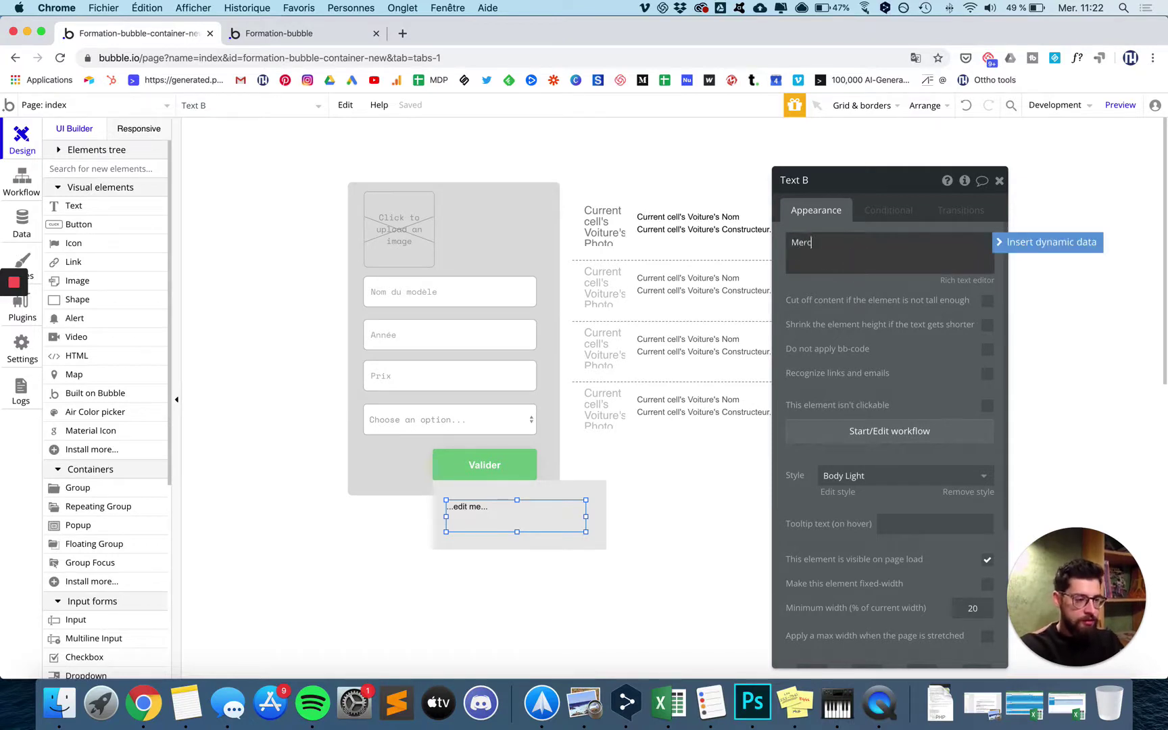
text(i d'ajour )
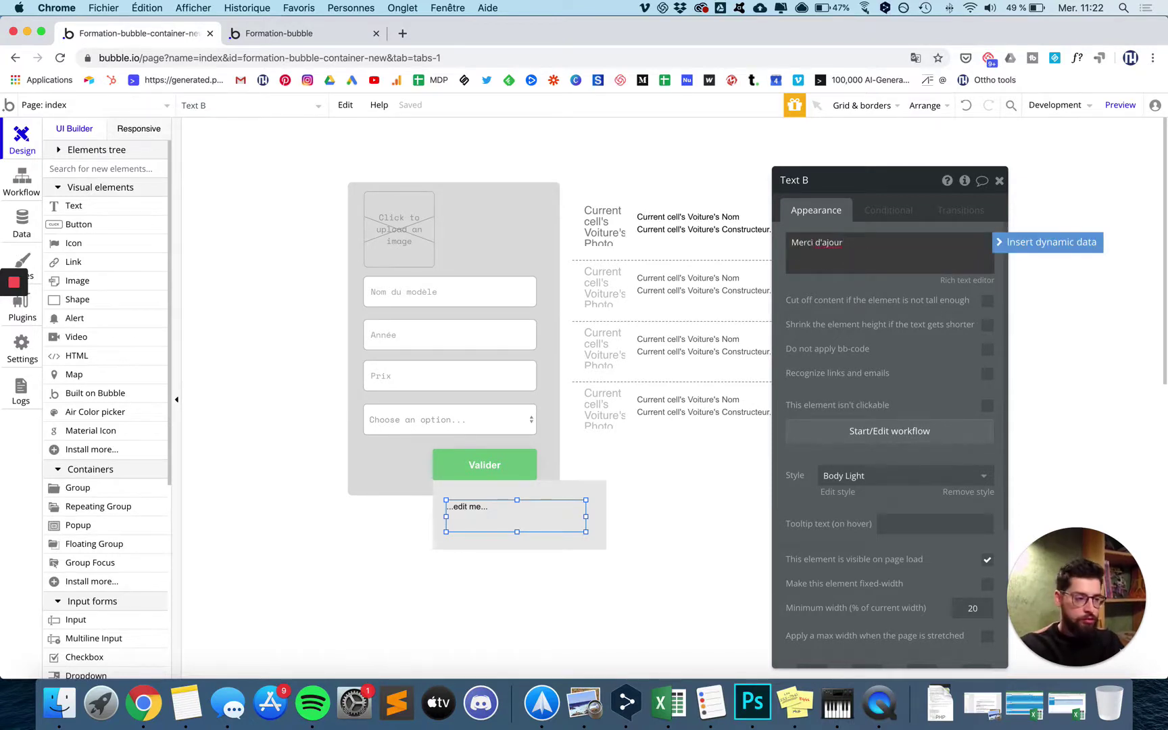
key(BackSpace)
key(BackSpace)
text(té une voiture)
click(517, 514)
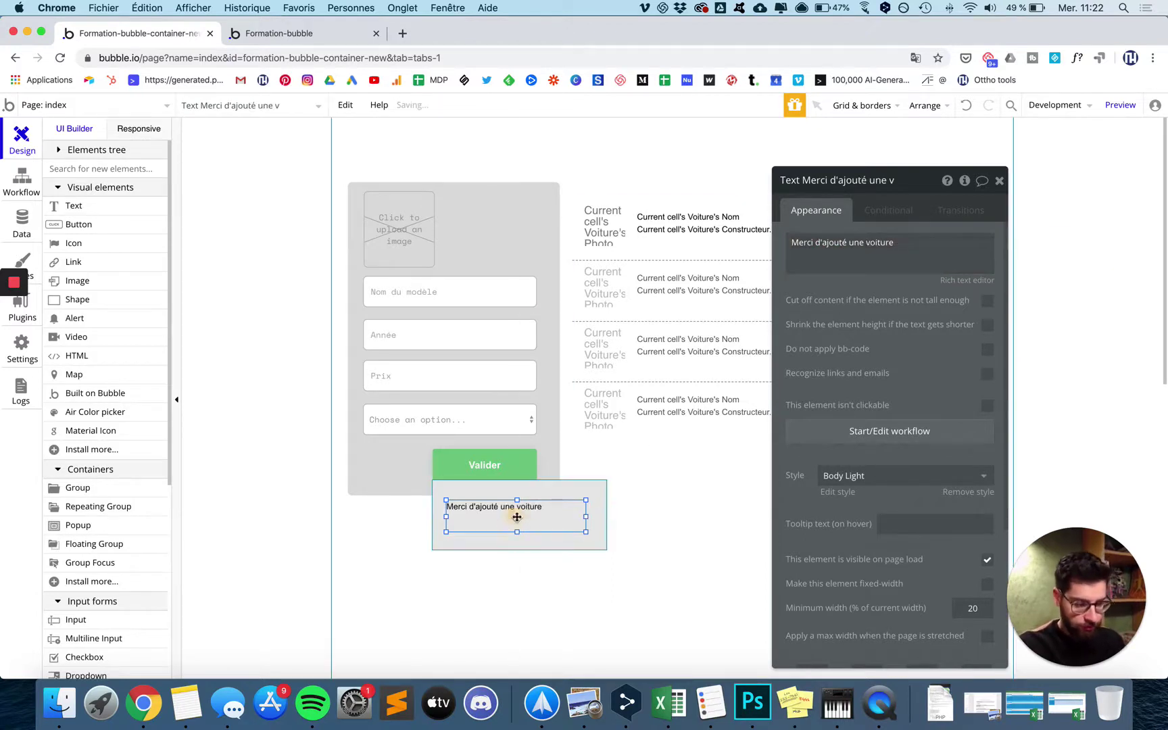
- Add a Show action for GroupFocus A as step 3 of the workflow that runs when Button Valider is clicked
click(517, 493)
click(524, 465)
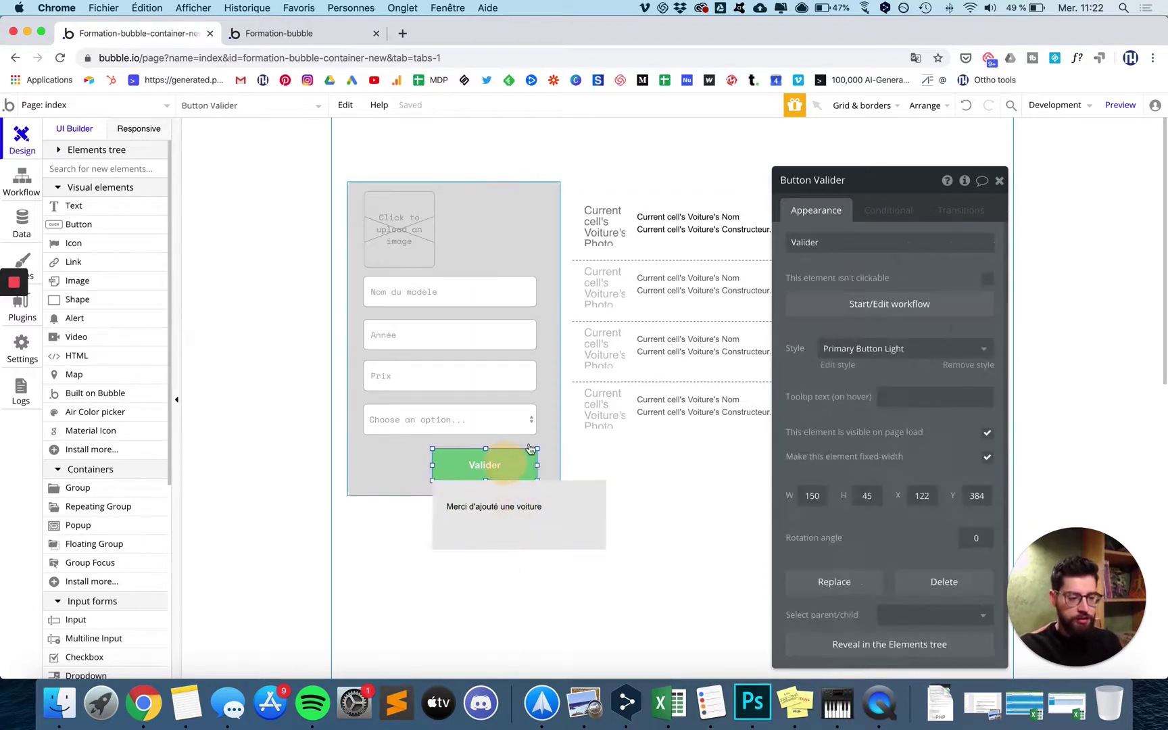
click(889, 303)
click(386, 278)
mouse_move(383, 440)
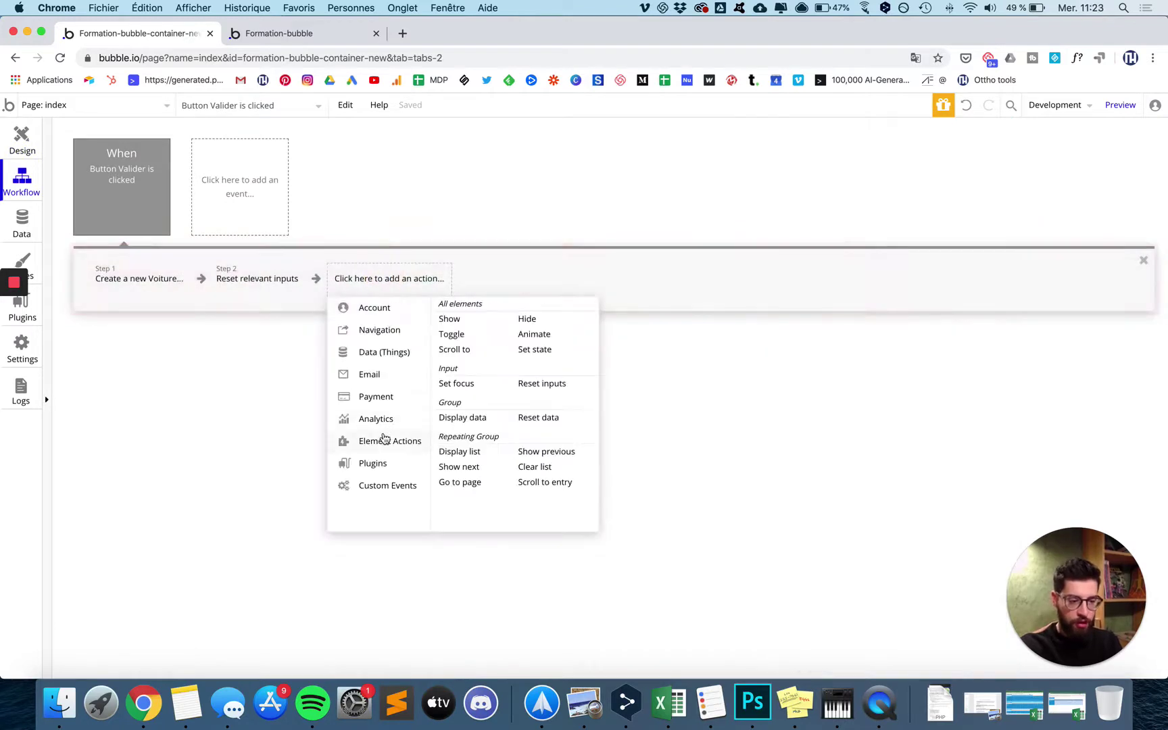
click(449, 318)
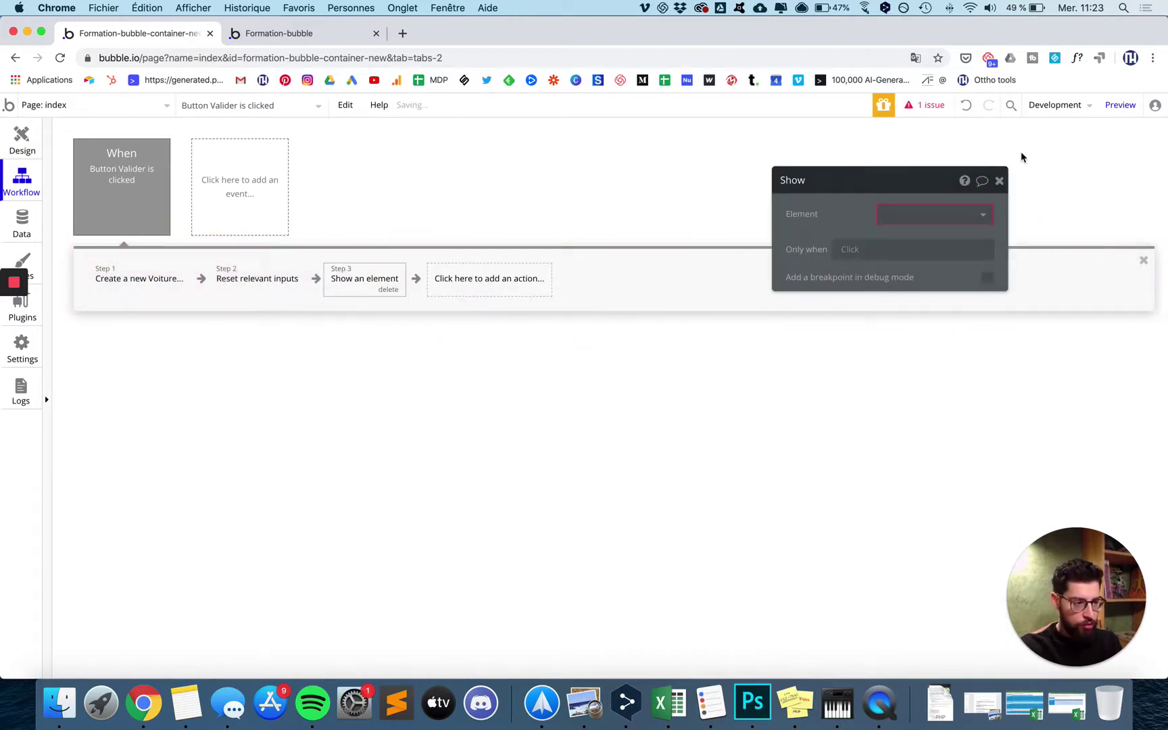
click(948, 212)
click(902, 427)
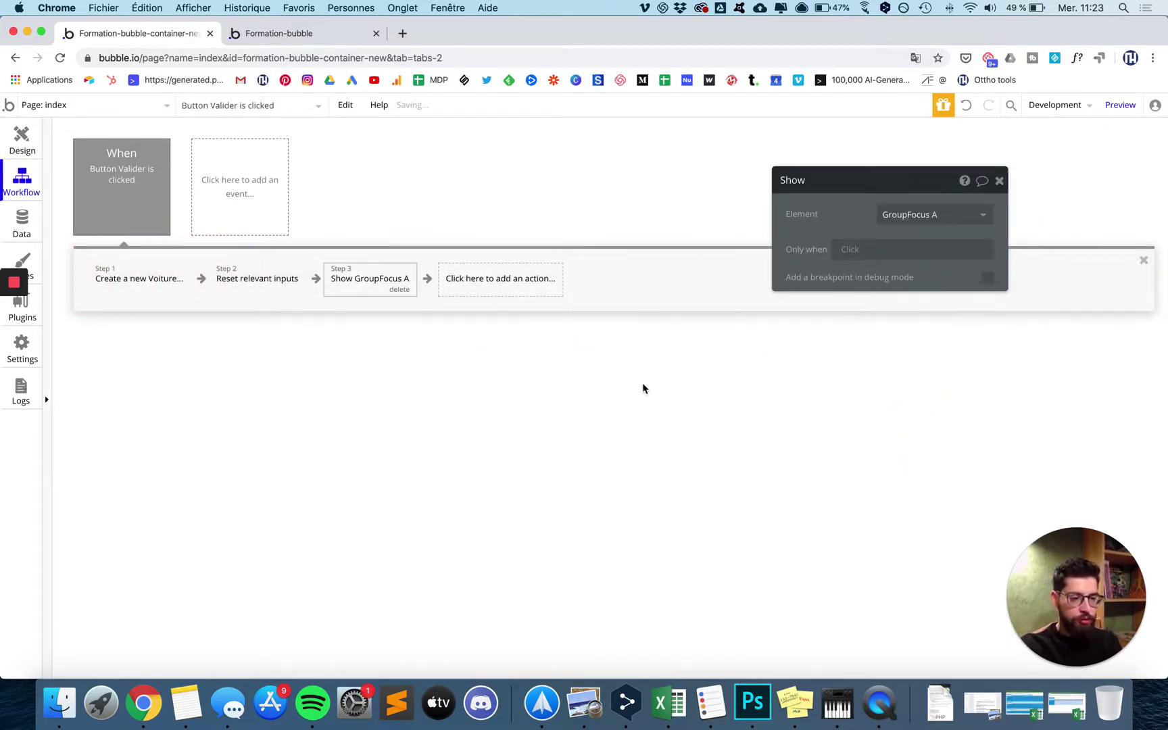
- Reload the preview page and try out the Valider button with the form left empty
click(319, 38)
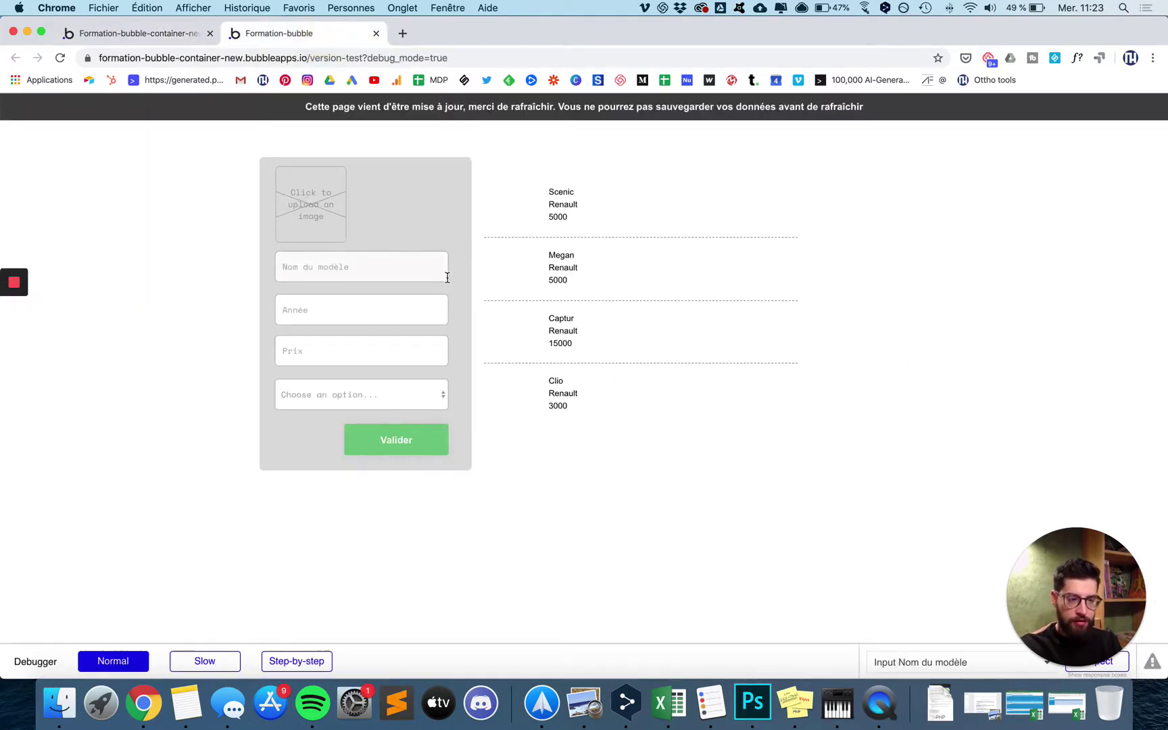
key(super+r)
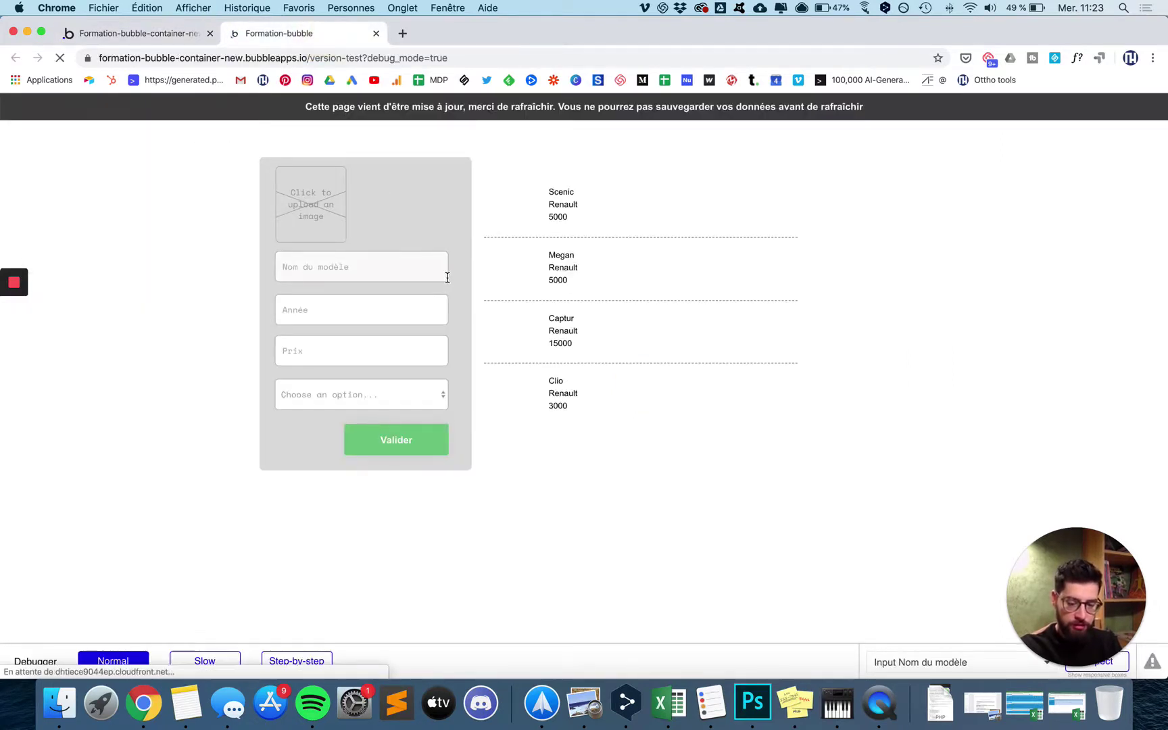
click(438, 437)
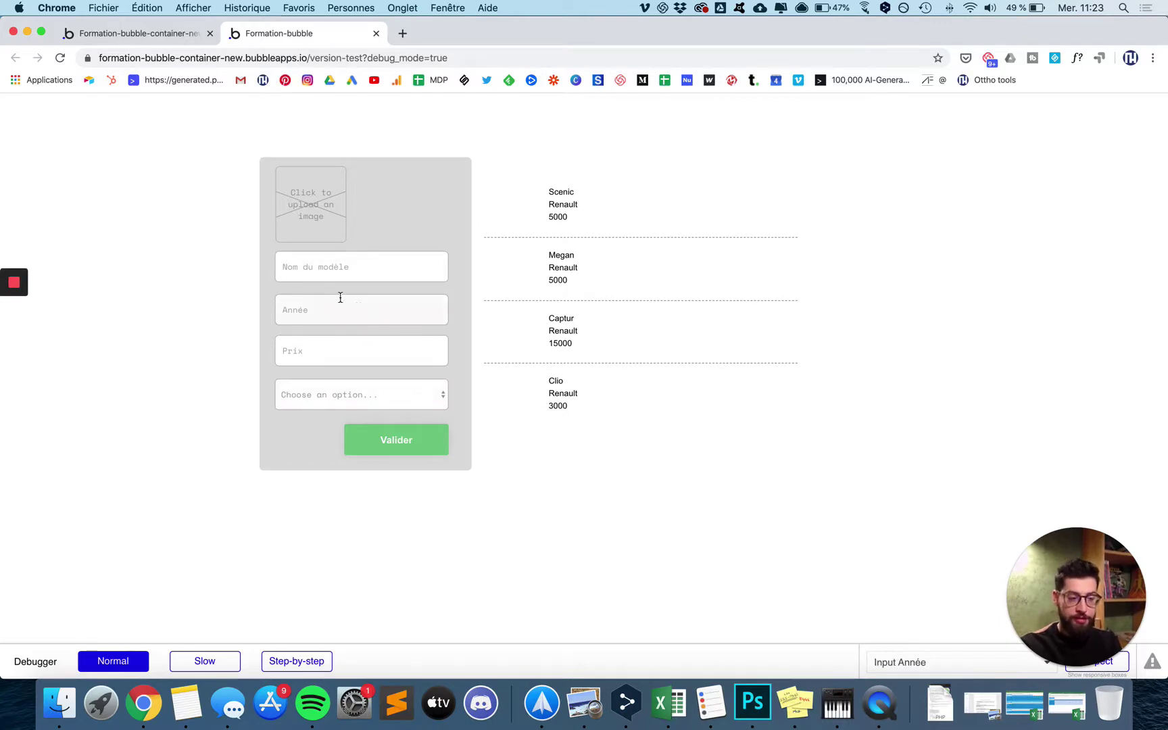
- Return to the page design in the Bubble editor and review the settings of GroupFocus A, the form's group and RepeatingGroup Voiture
key(ctrl+Left)
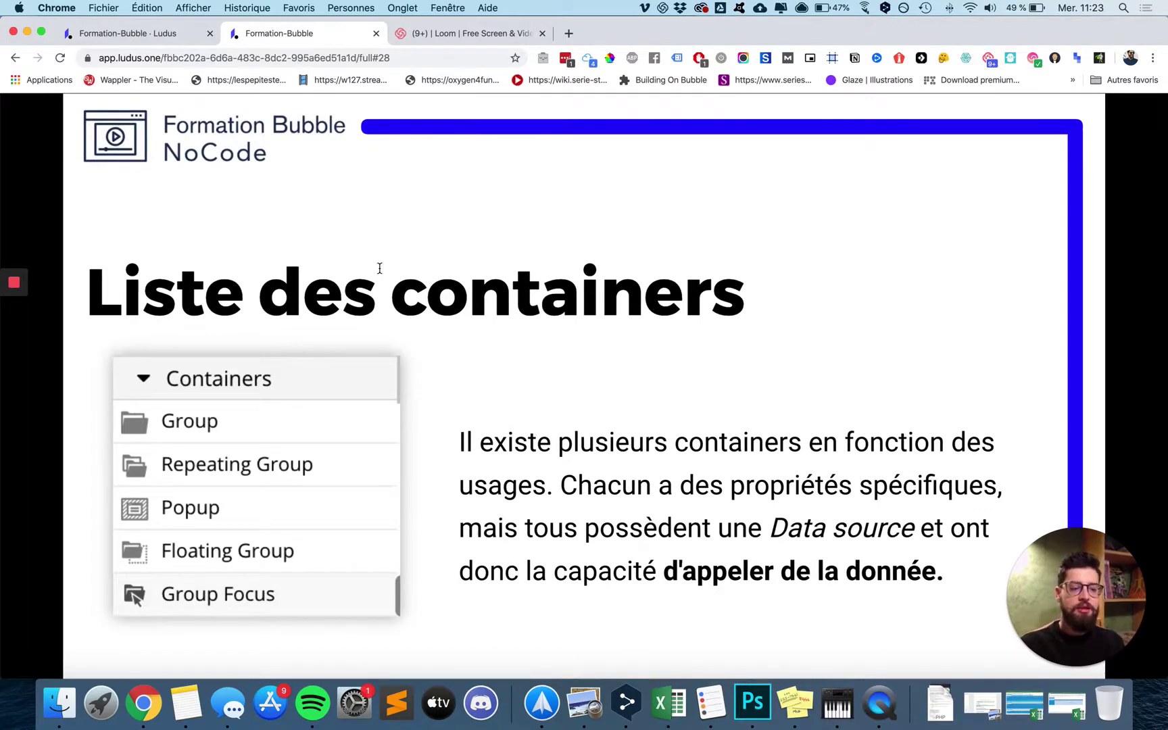
key(ctrl+Right)
click(148, 35)
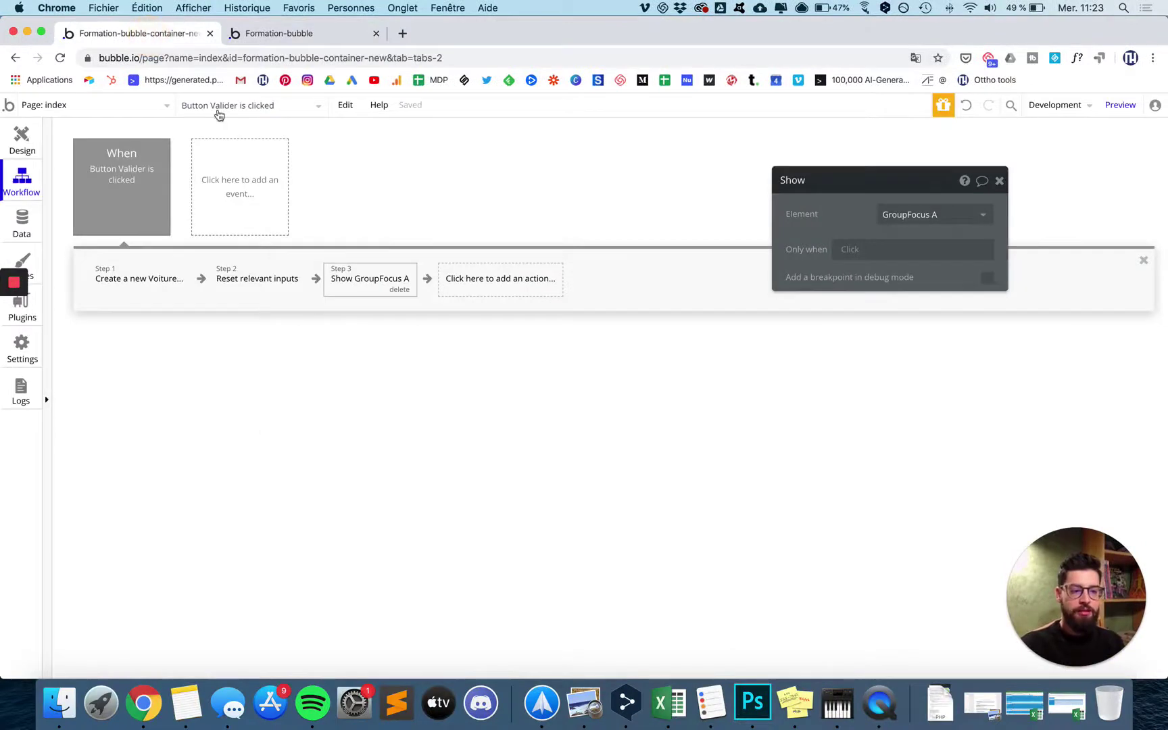
click(23, 139)
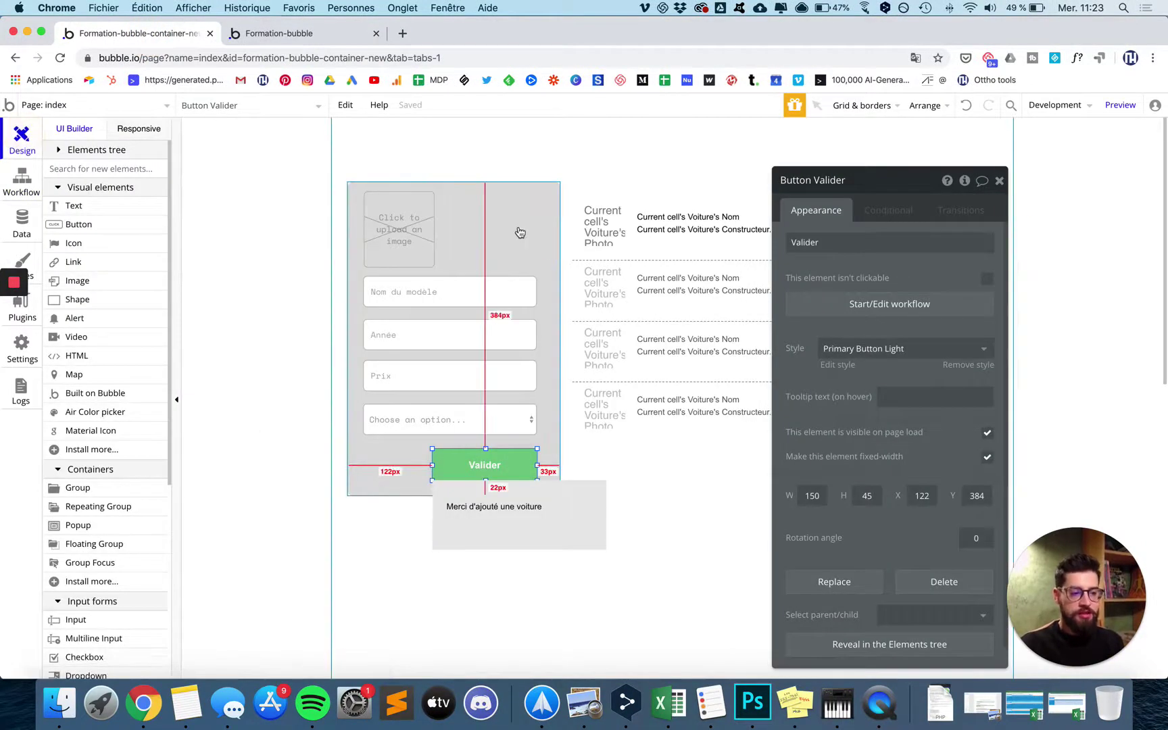
click(603, 512)
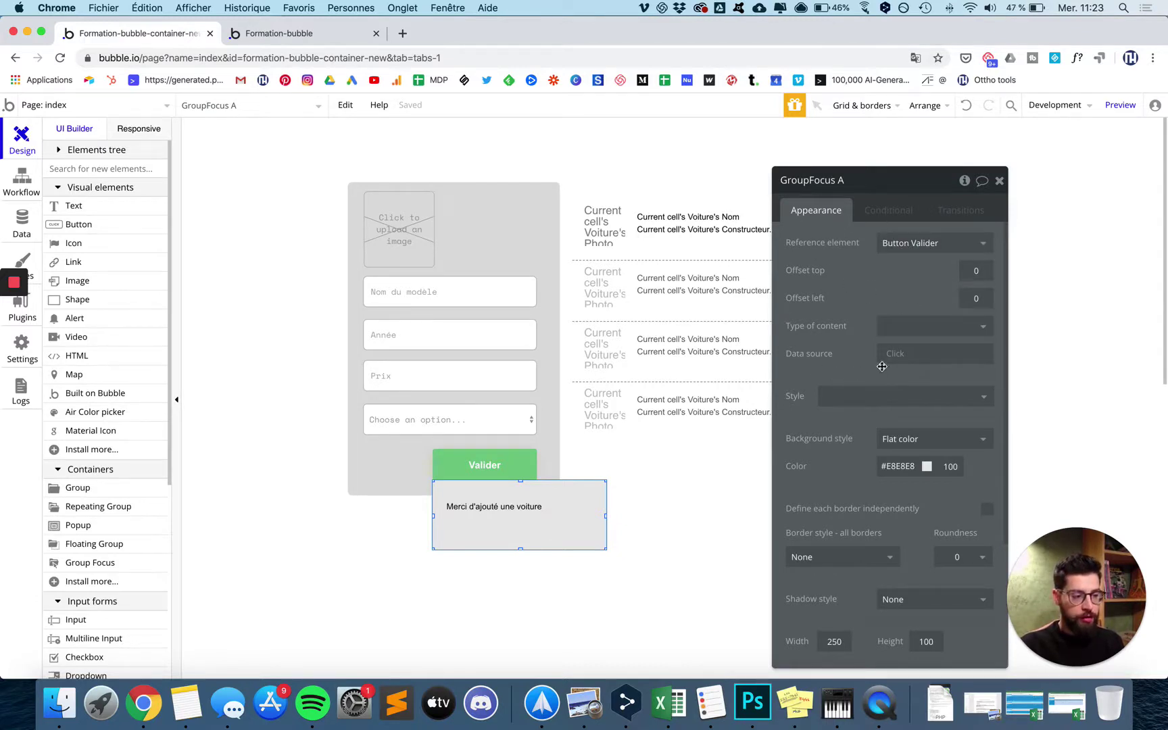
click(545, 279)
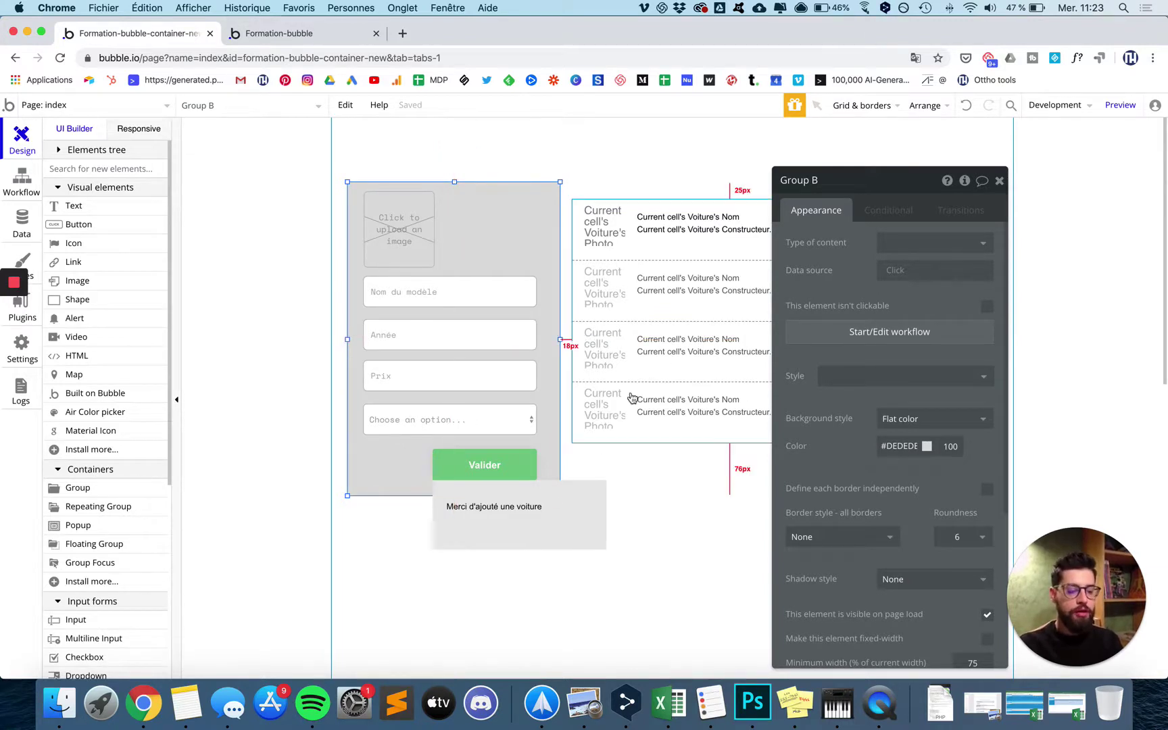
click(576, 271)
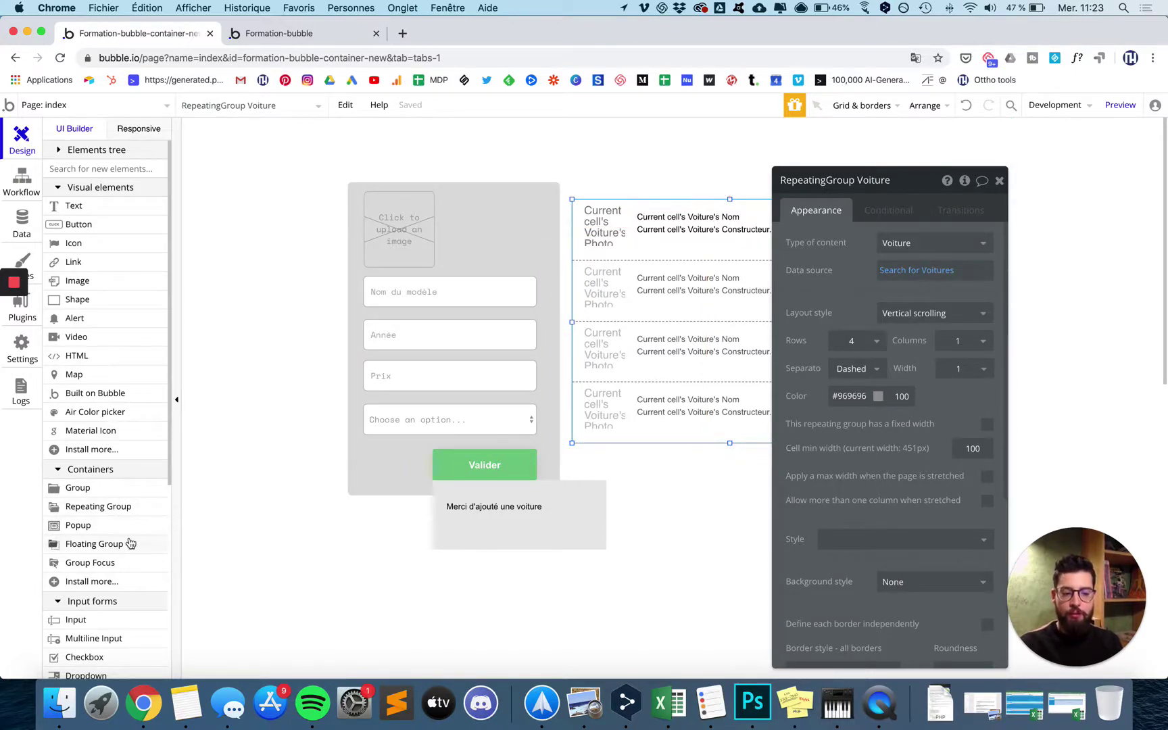
- Switch to the Ludus presentation and advance from the container list to the slide on the parent-child concept
key(ctrl+Left)
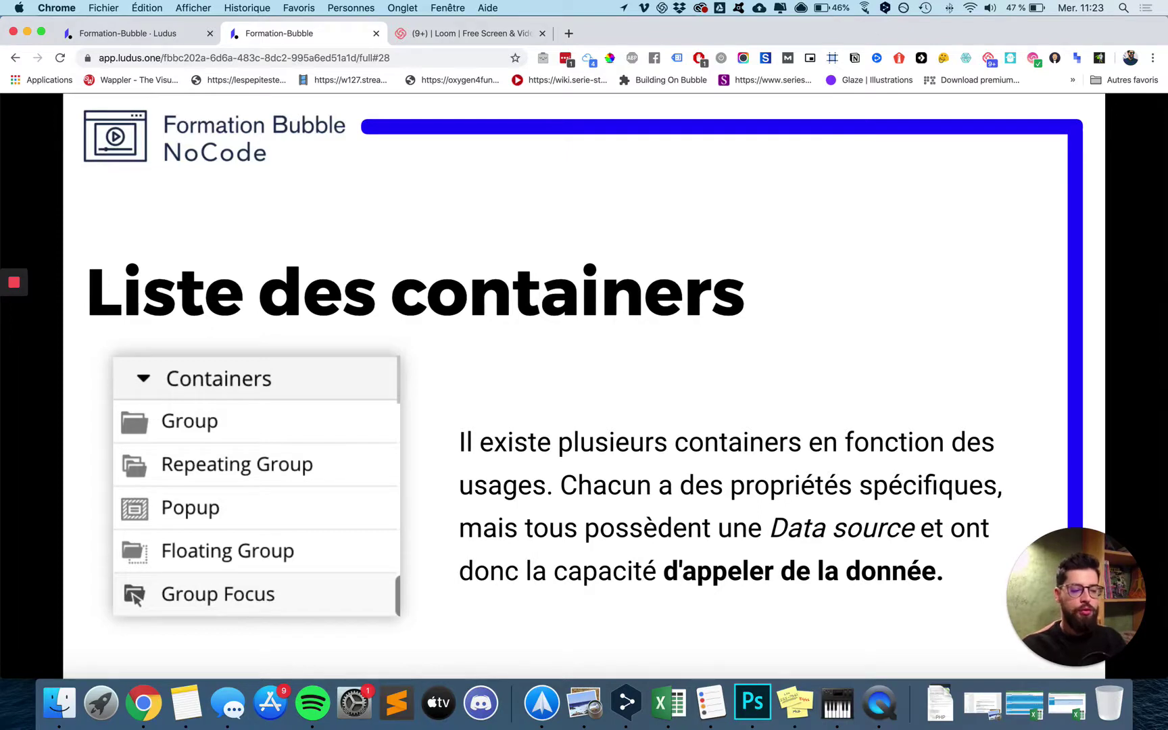
click(590, 441)
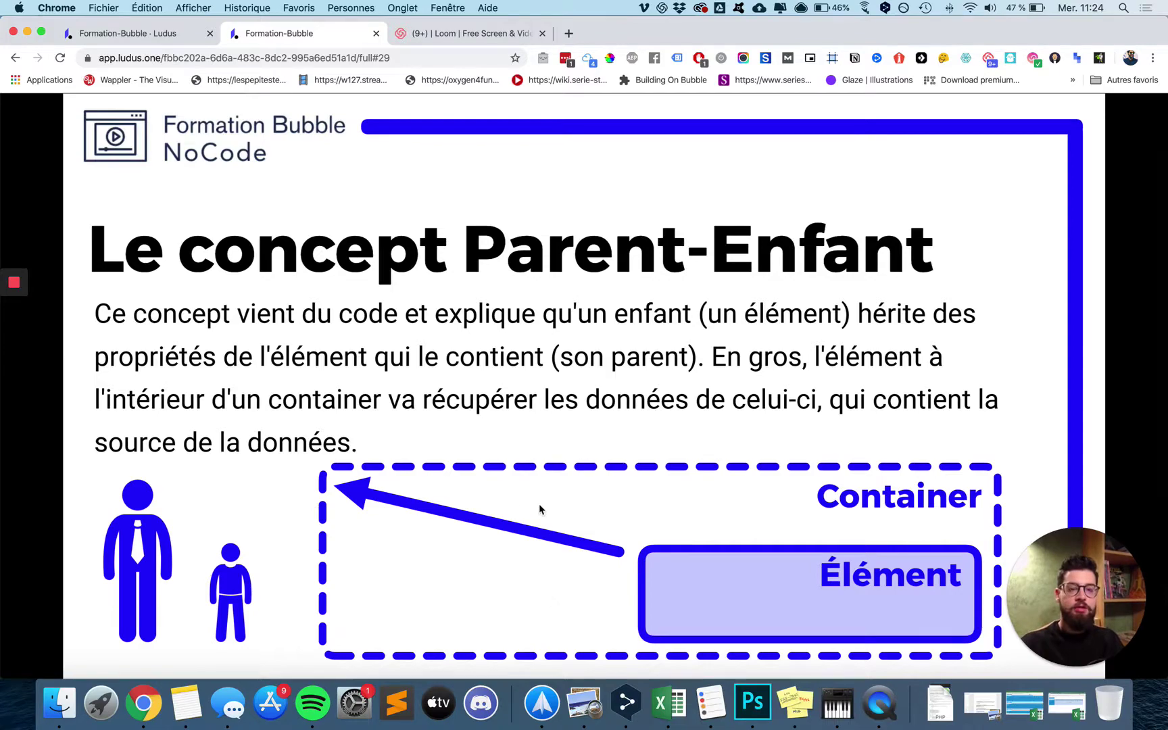
- Switch back to Bubble and examine the dynamic data of the repeating group cell's text and image, comparing them with the preview page
key(ctrl+Right)
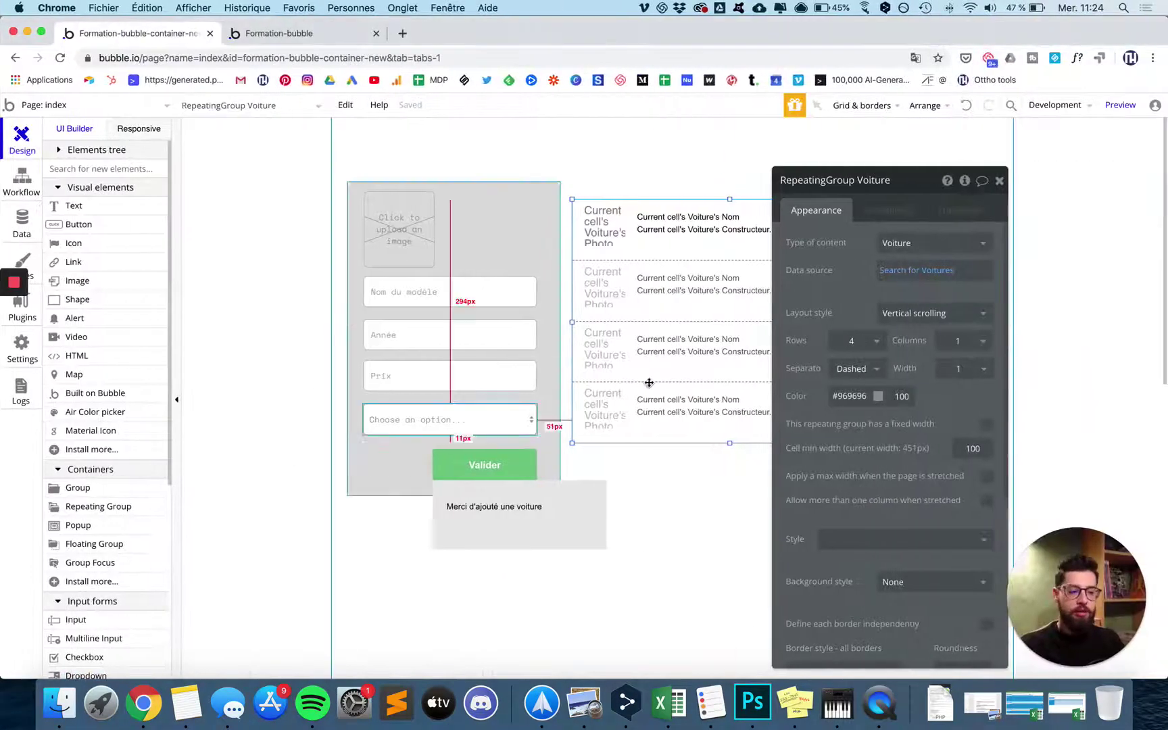
click(651, 227)
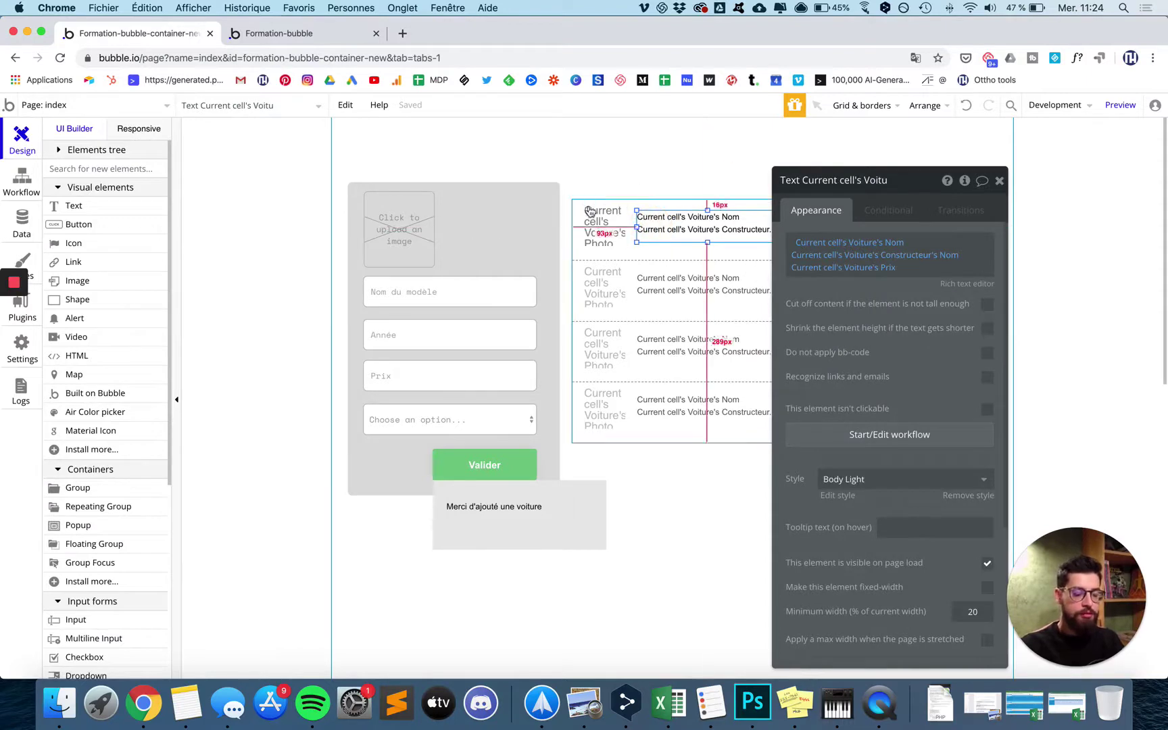
click(301, 36)
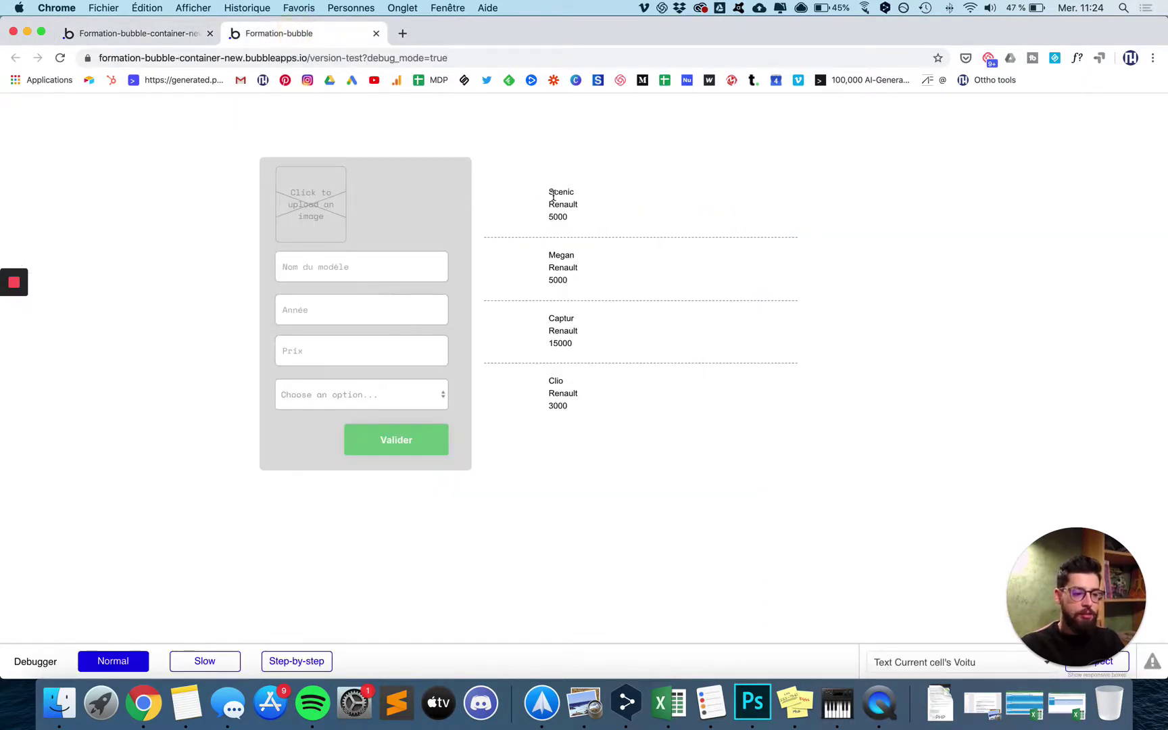
click(171, 42)
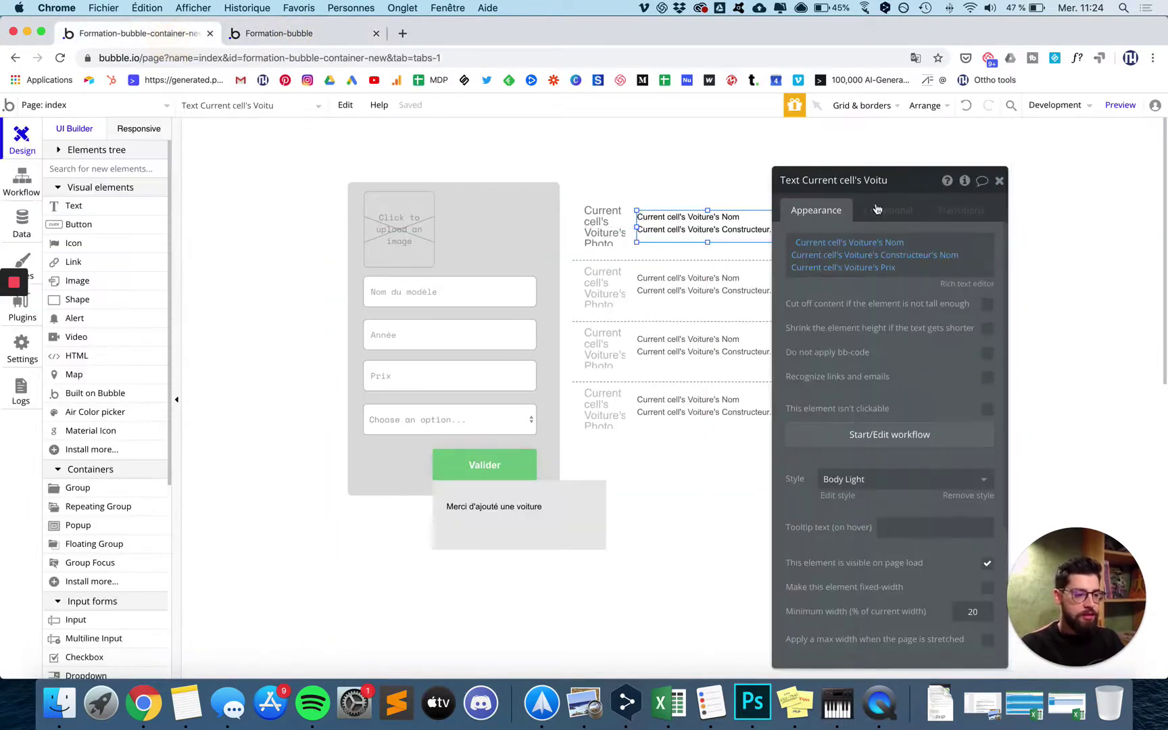
drag(953, 181, 991, 224)
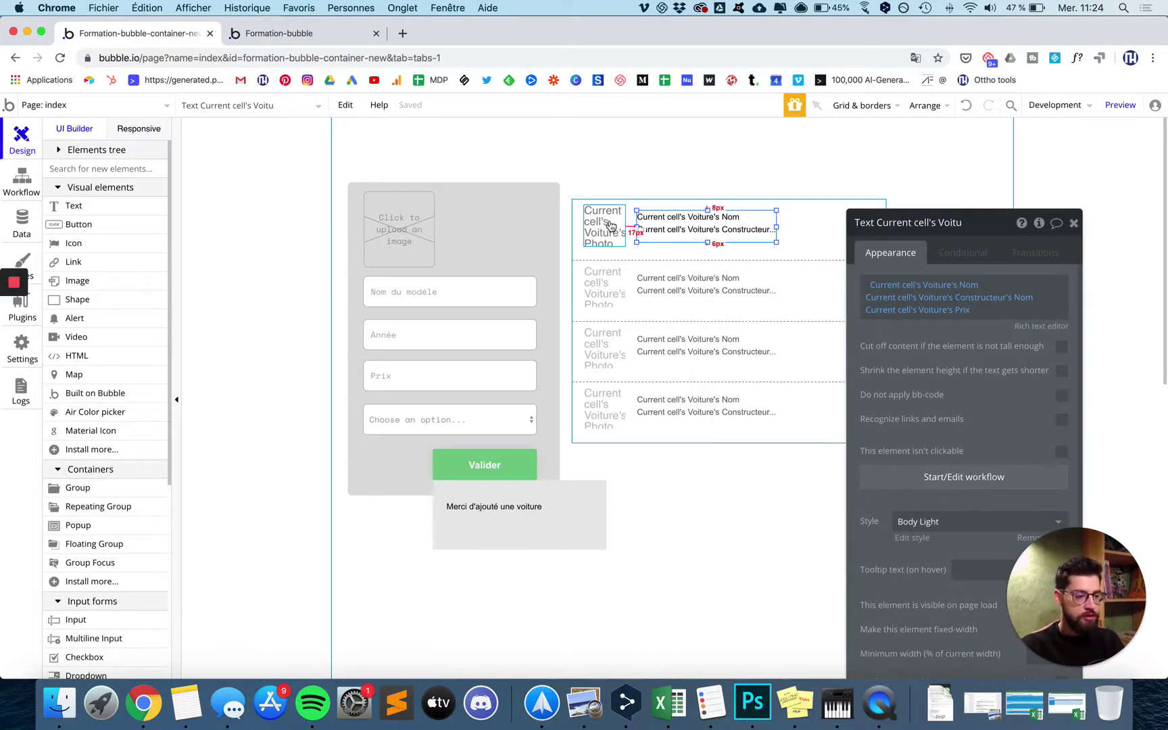
click(603, 226)
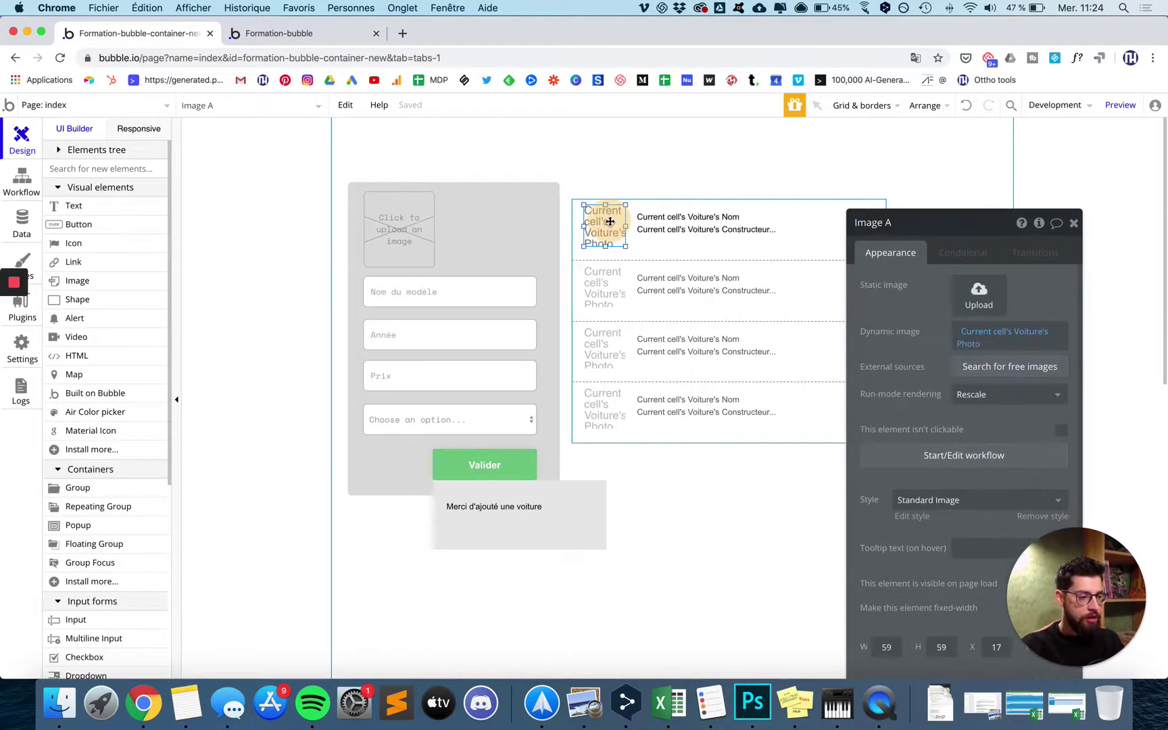
click(701, 236)
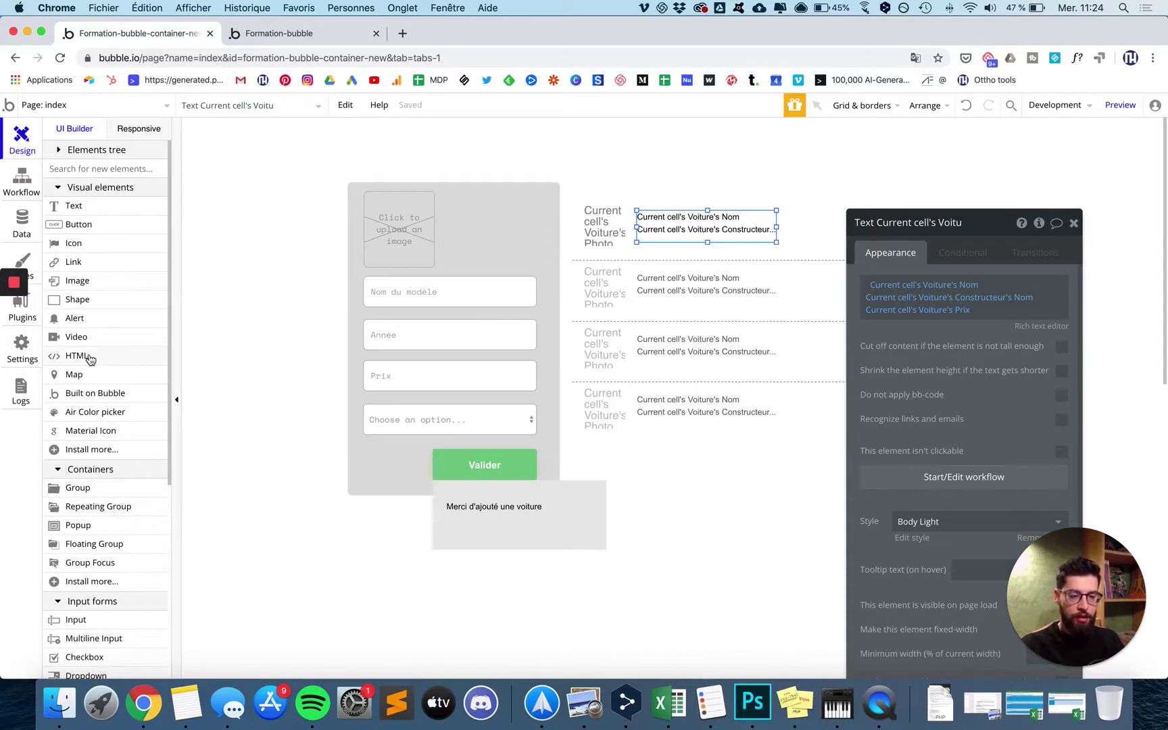
- Increase the height of RepeatingGroup Voiture and move it up to align with the top edge of the form
click(649, 316)
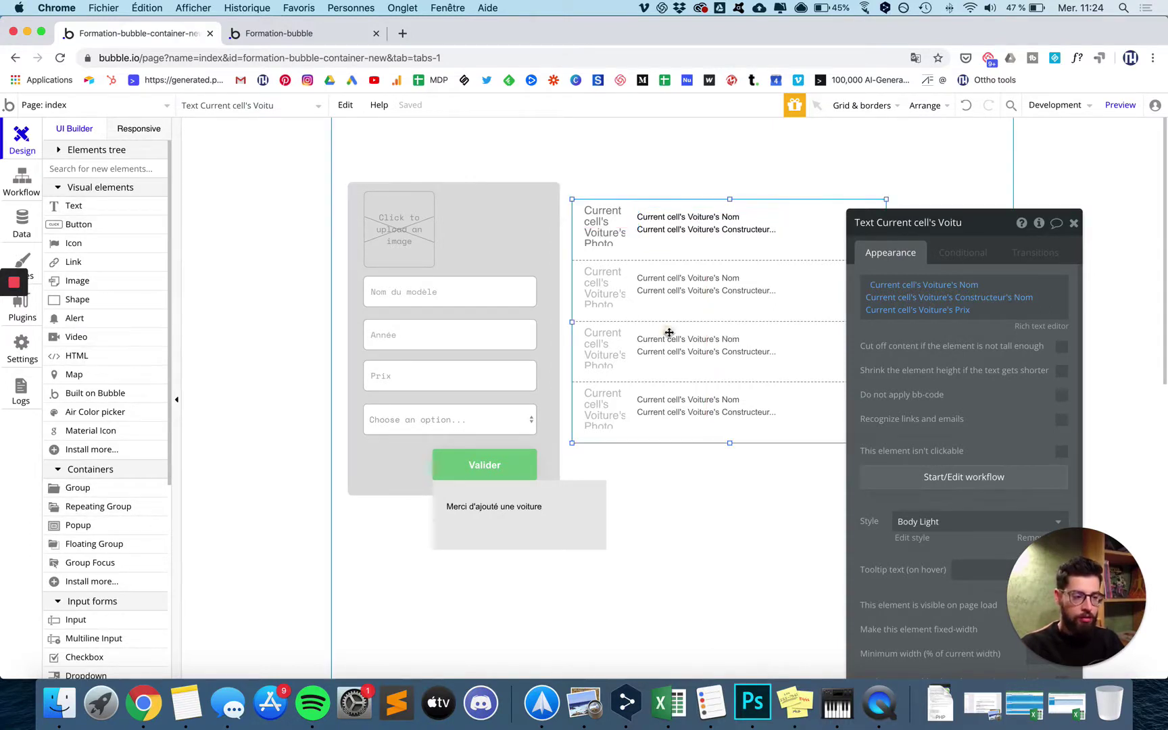
drag(730, 443, 742, 524)
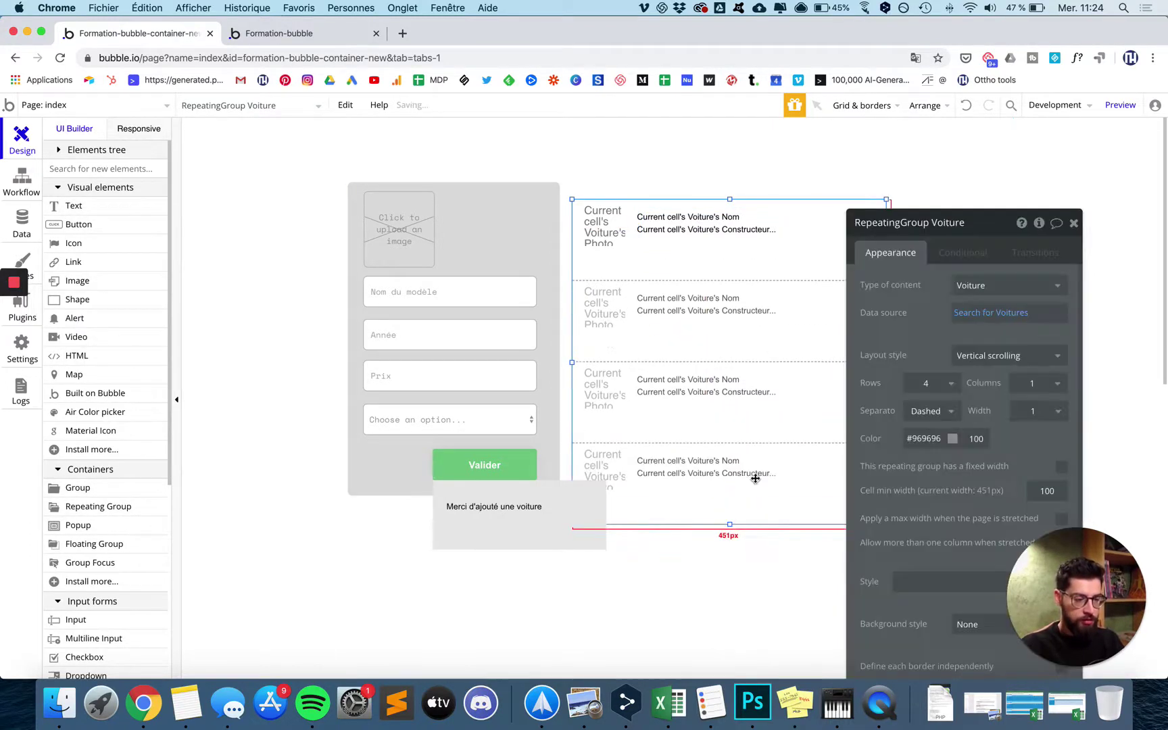
drag(783, 273, 782, 253)
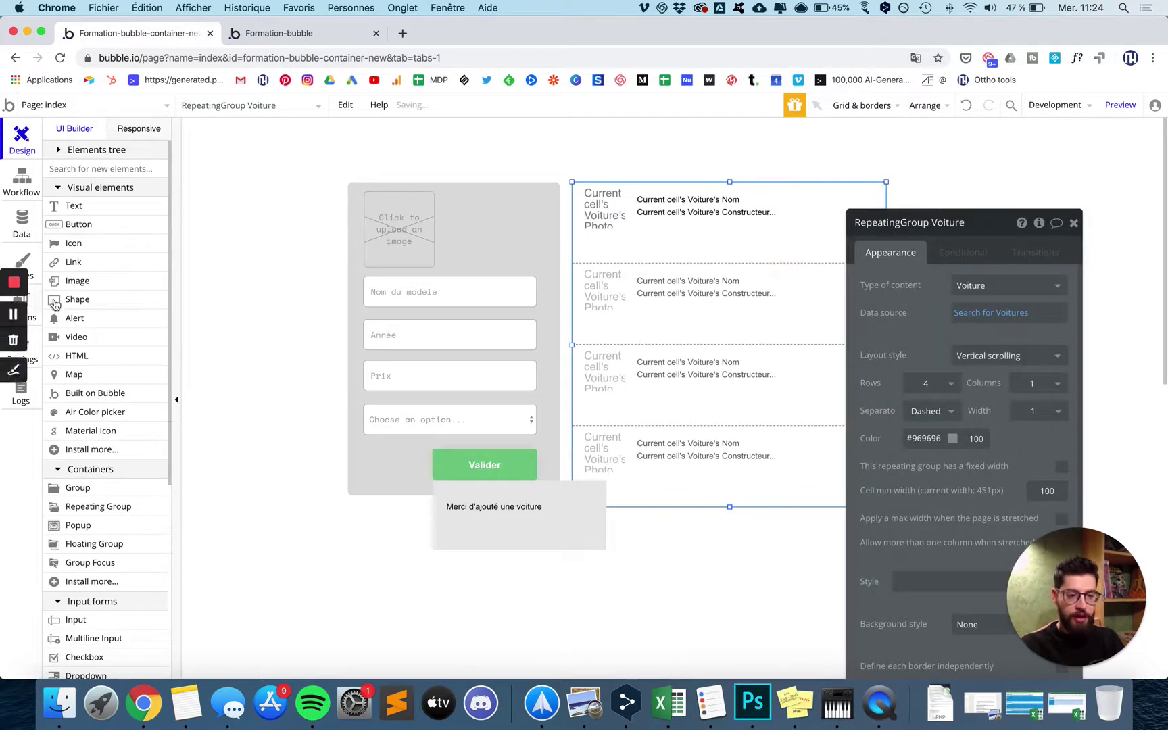
- Draw a group about 351 by 91 px over the text and image in the repeating group's first cell
click(78, 487)
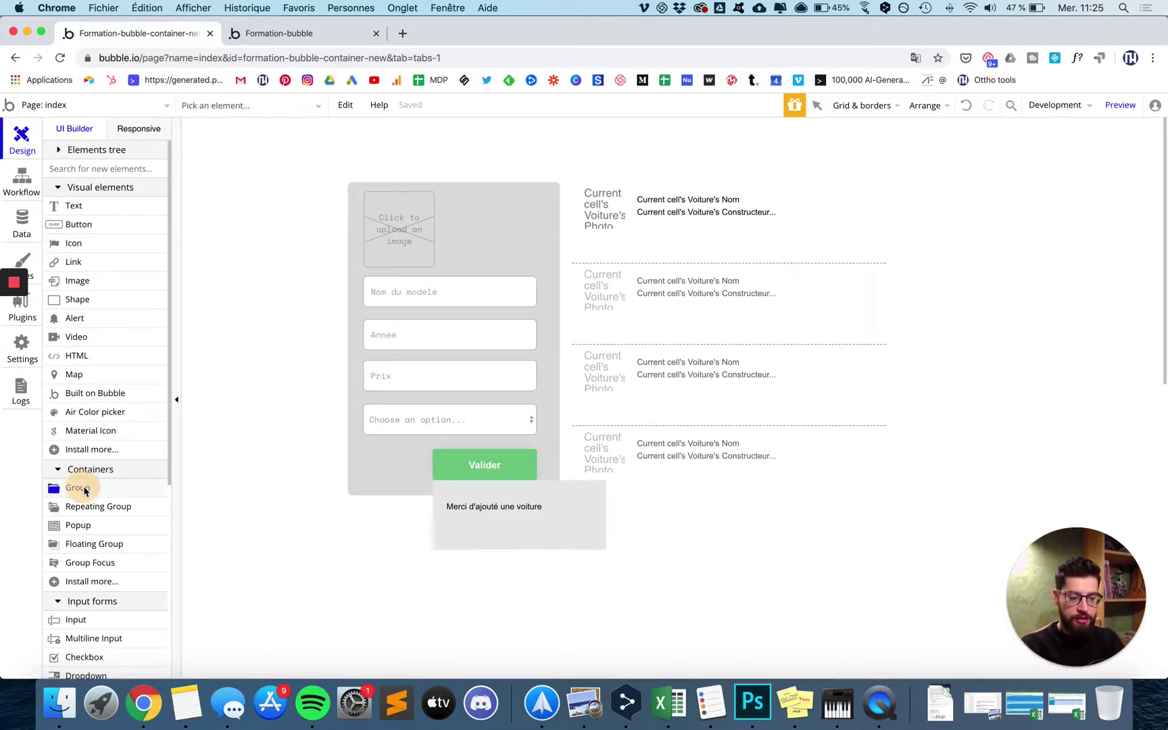
mouse_move(579, 184)
mouse_down()
mouse_move(638, 232)
mouse_move(823, 247)
mouse_move(806, 225)
mouse_up()
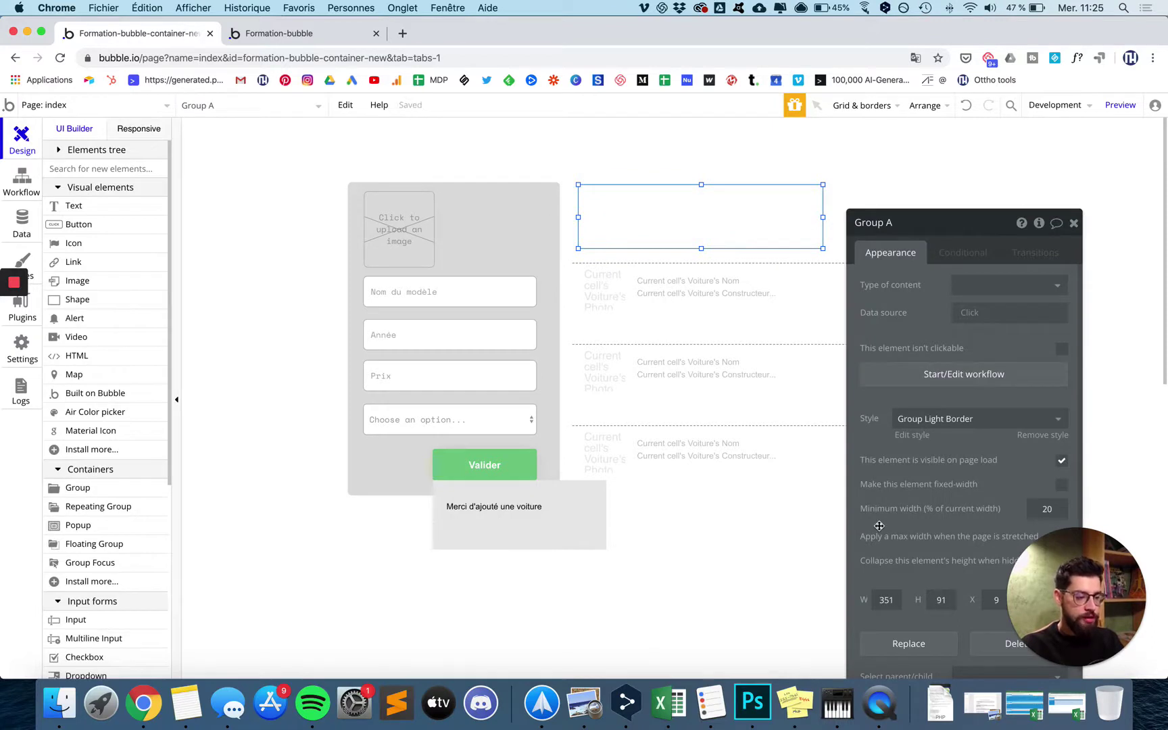
scroll(879, 526, down, 1)
key(alt)
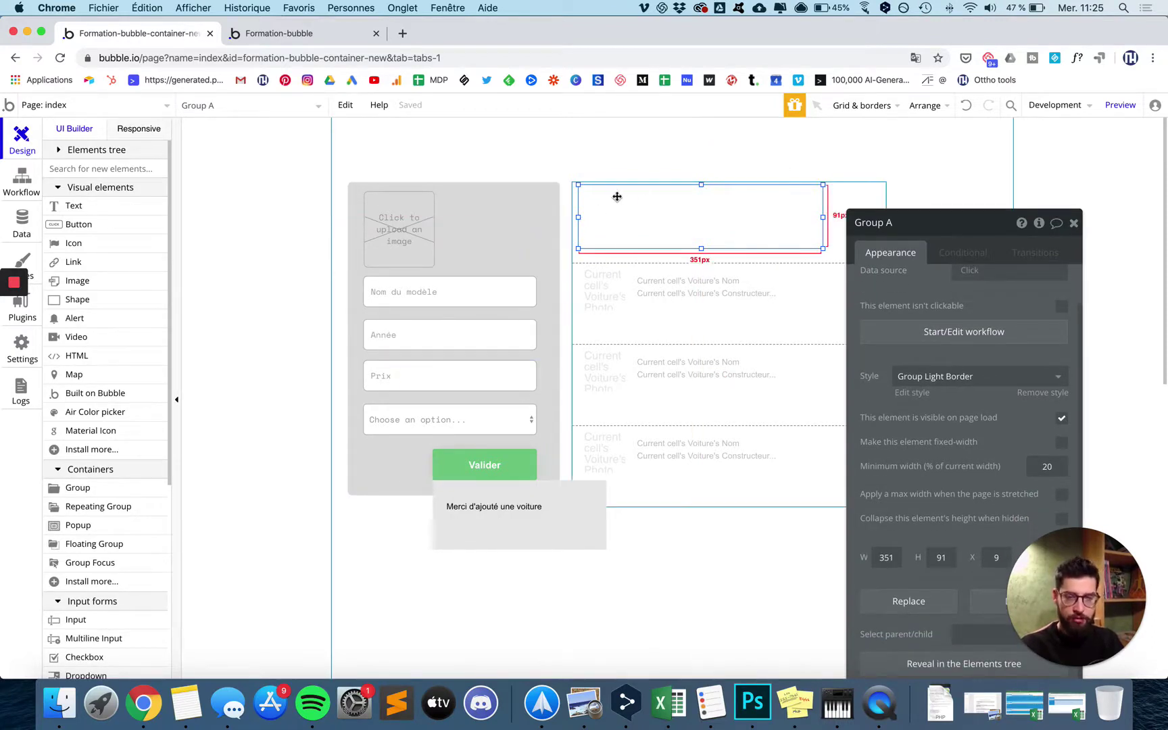
- Remove the Group Light Border style from the new group and set its flat background color to #F2F2F2
click(922, 377)
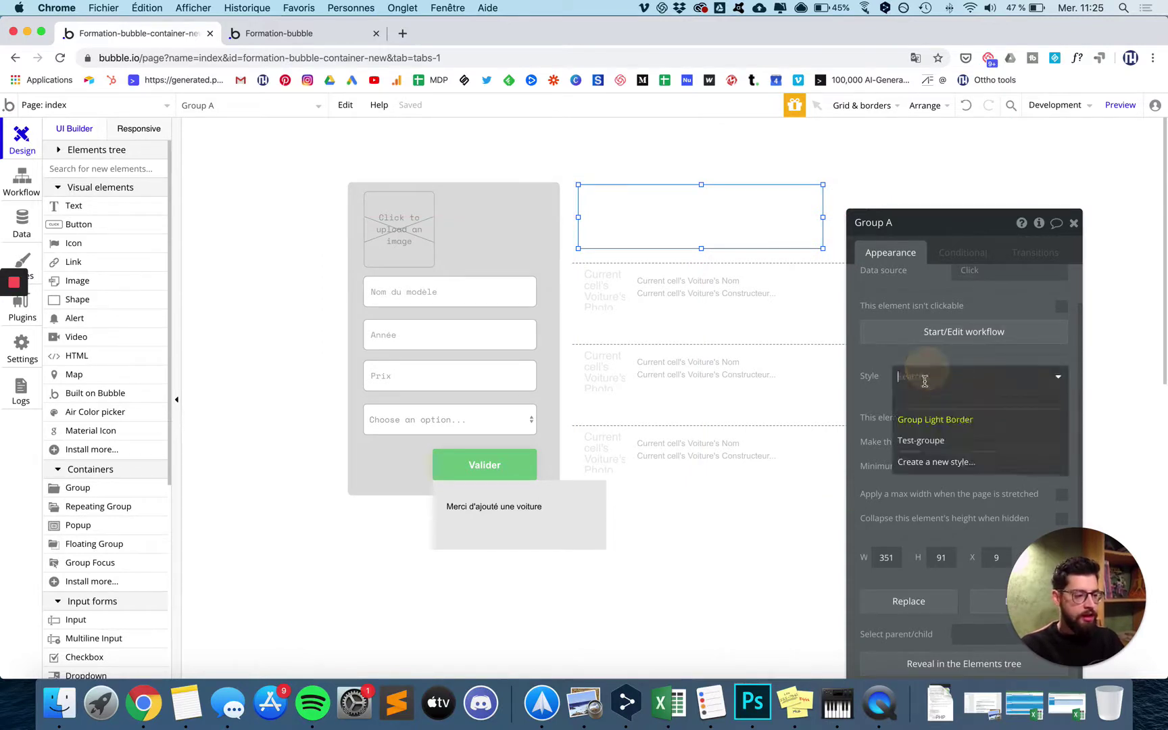
click(918, 391)
click(981, 446)
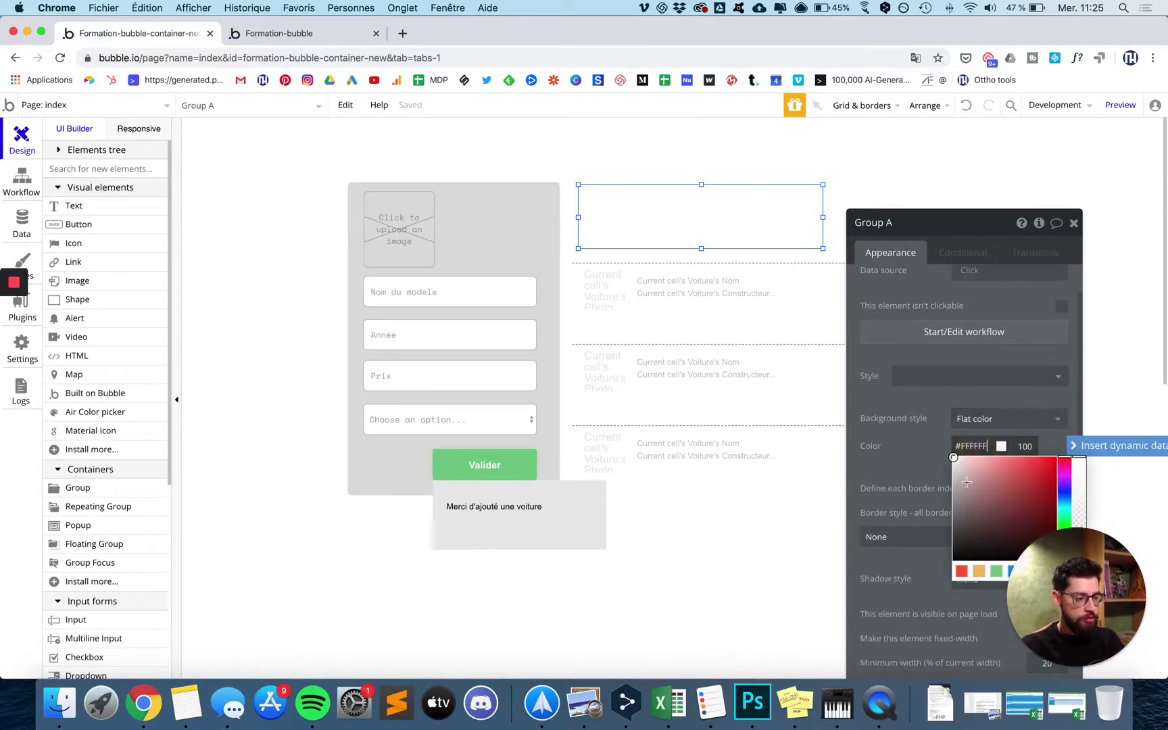
drag(962, 482, 946, 461)
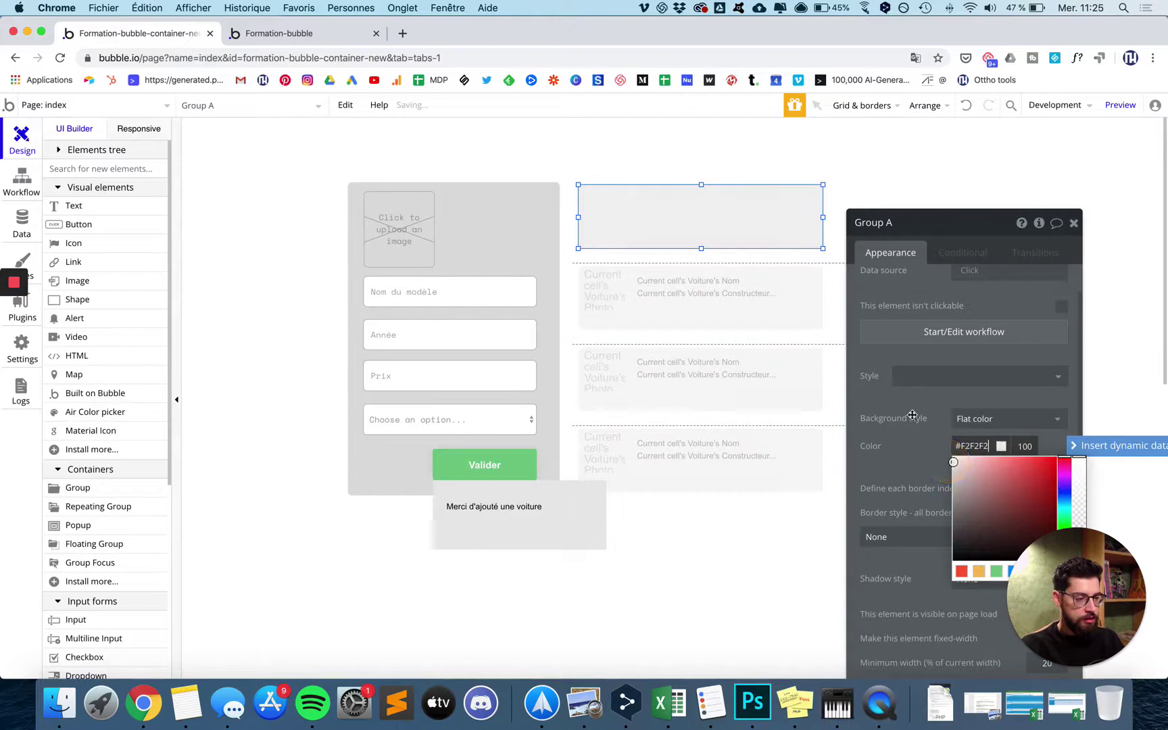
- Send the new group to the back and move the cell's text and image into it
right_click(795, 243)
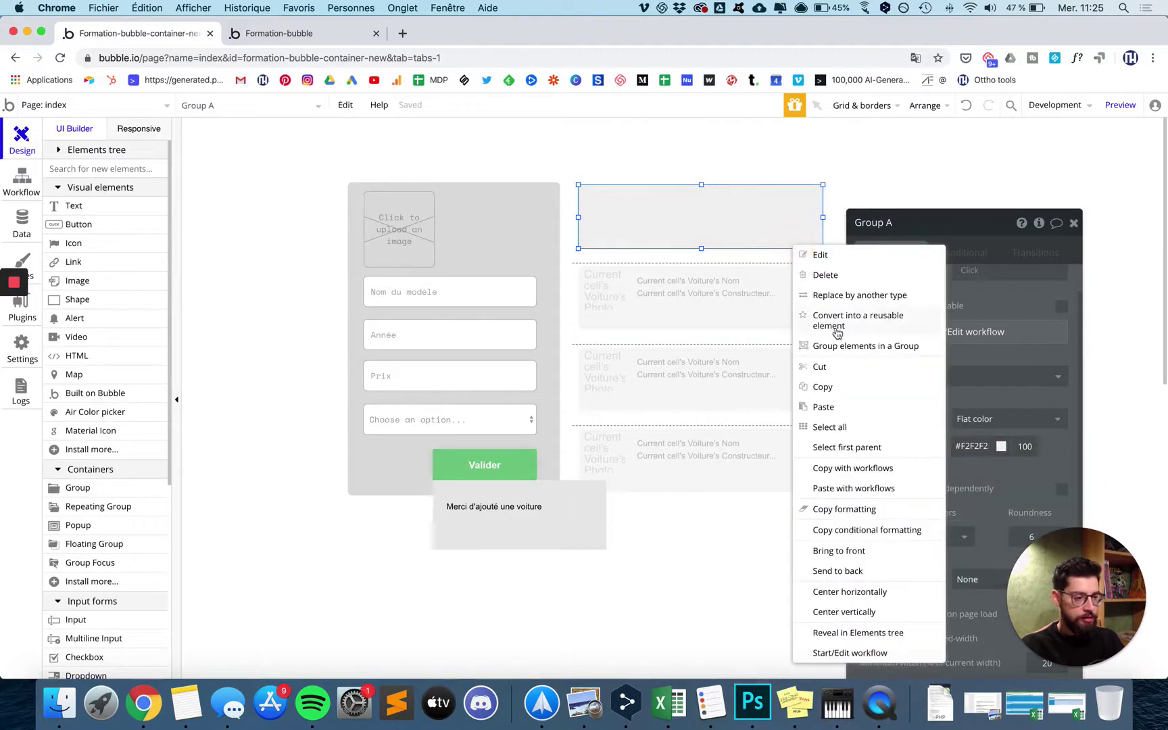
click(838, 571)
click(650, 210)
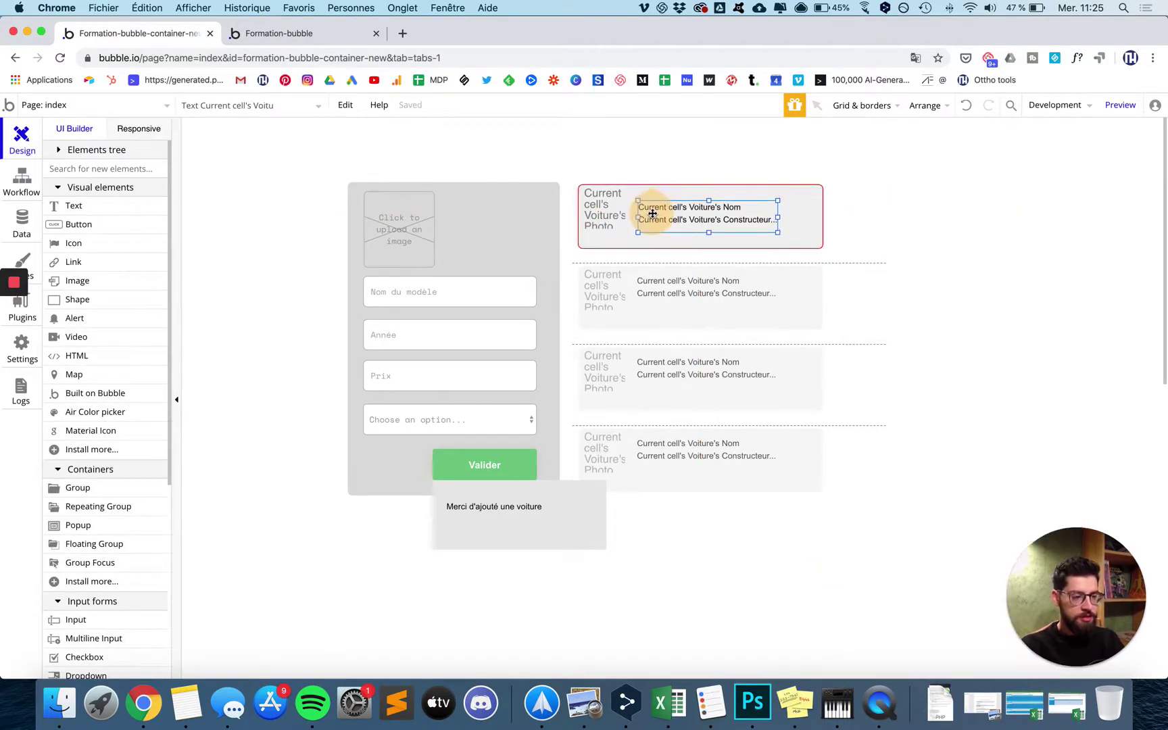
double_click(652, 214)
click(611, 213)
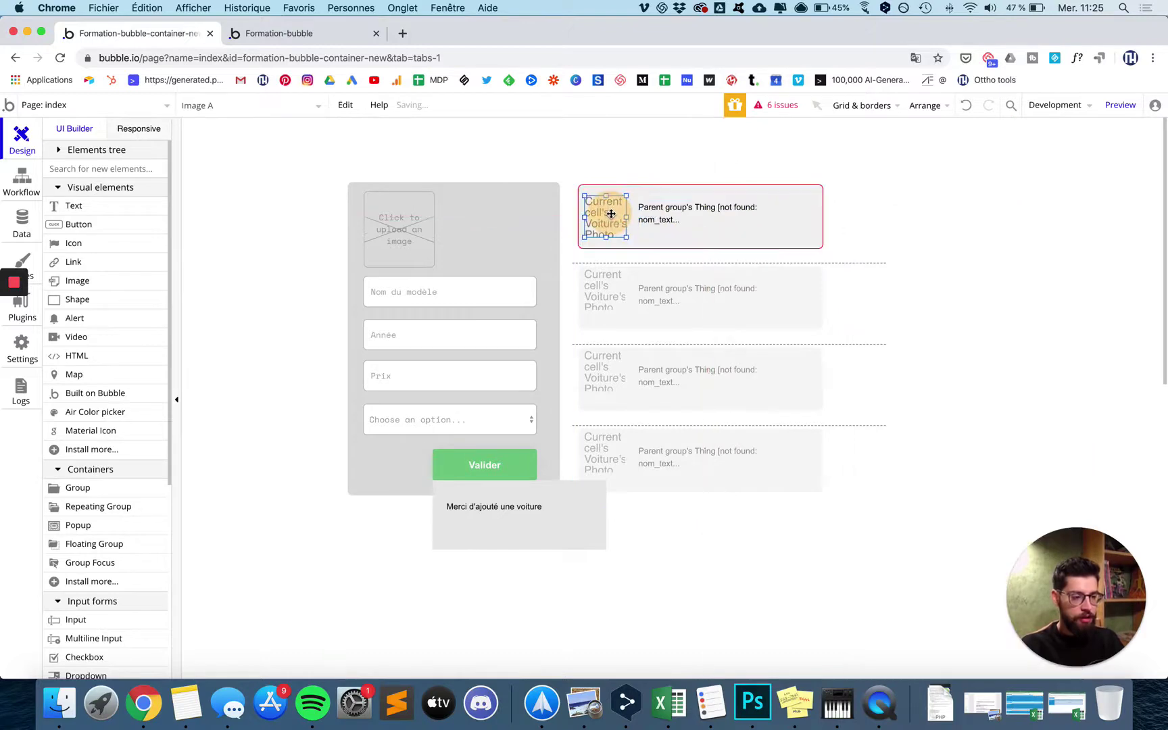
double_click(611, 214)
click(676, 214)
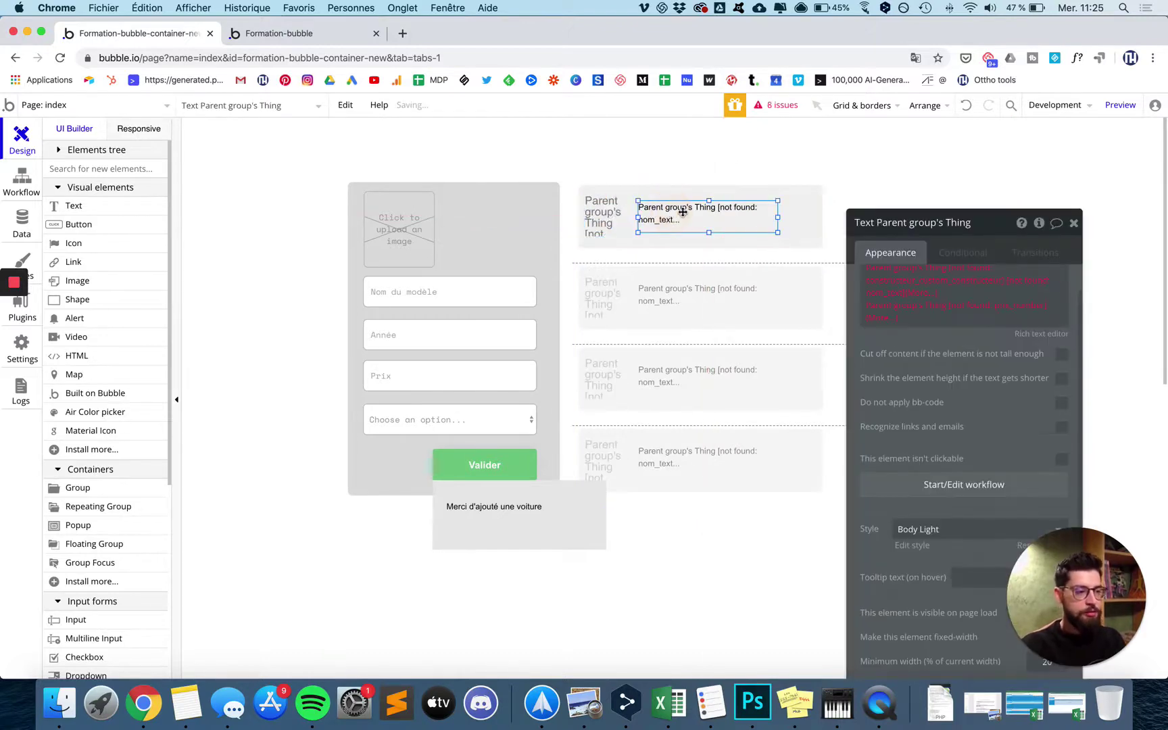
- Try to re-pick Parent group's Thing as the first dynamic expression of the text in the first cell, and undo it
click(948, 298)
click(898, 286)
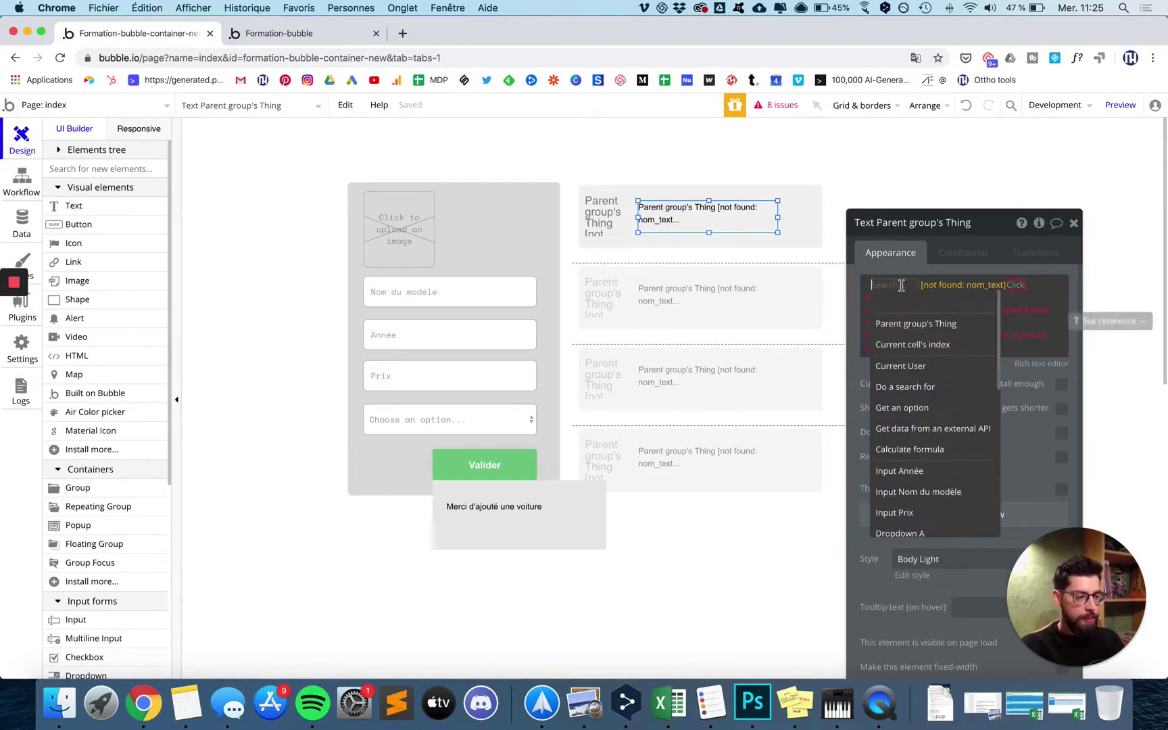
click(917, 325)
click(888, 269)
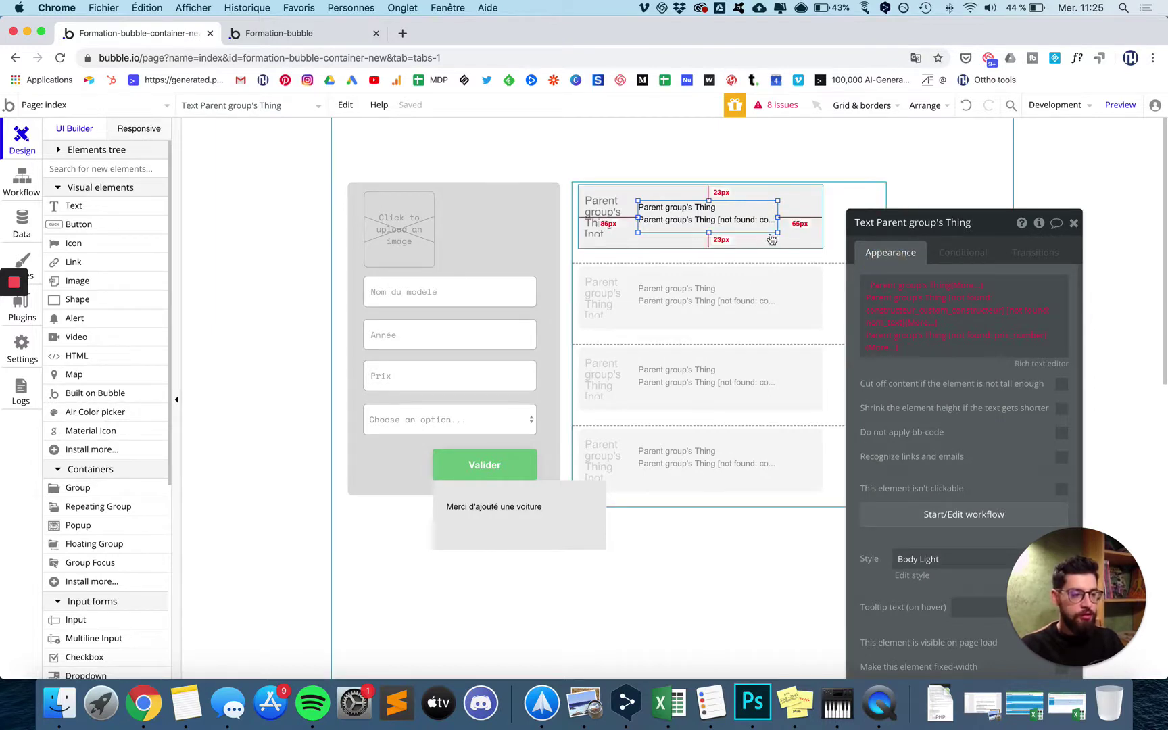
click(966, 107)
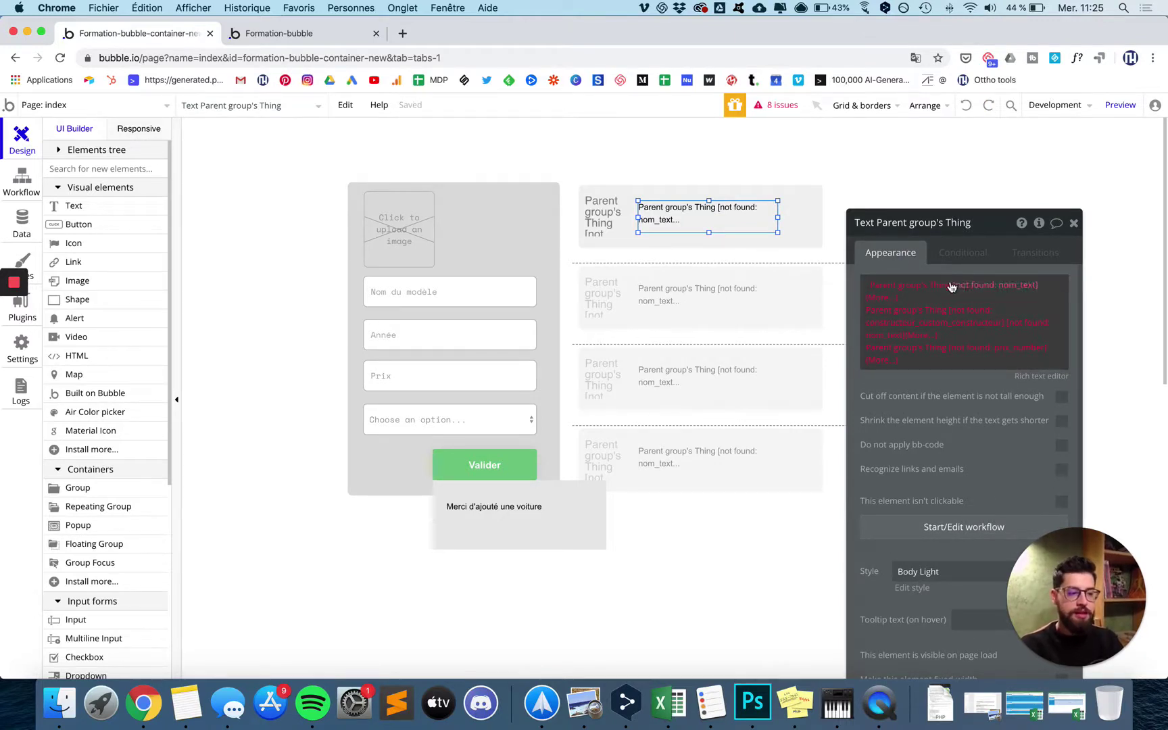
- Set the content type of the group inside the repeating group's first cell to Voiture
click(813, 230)
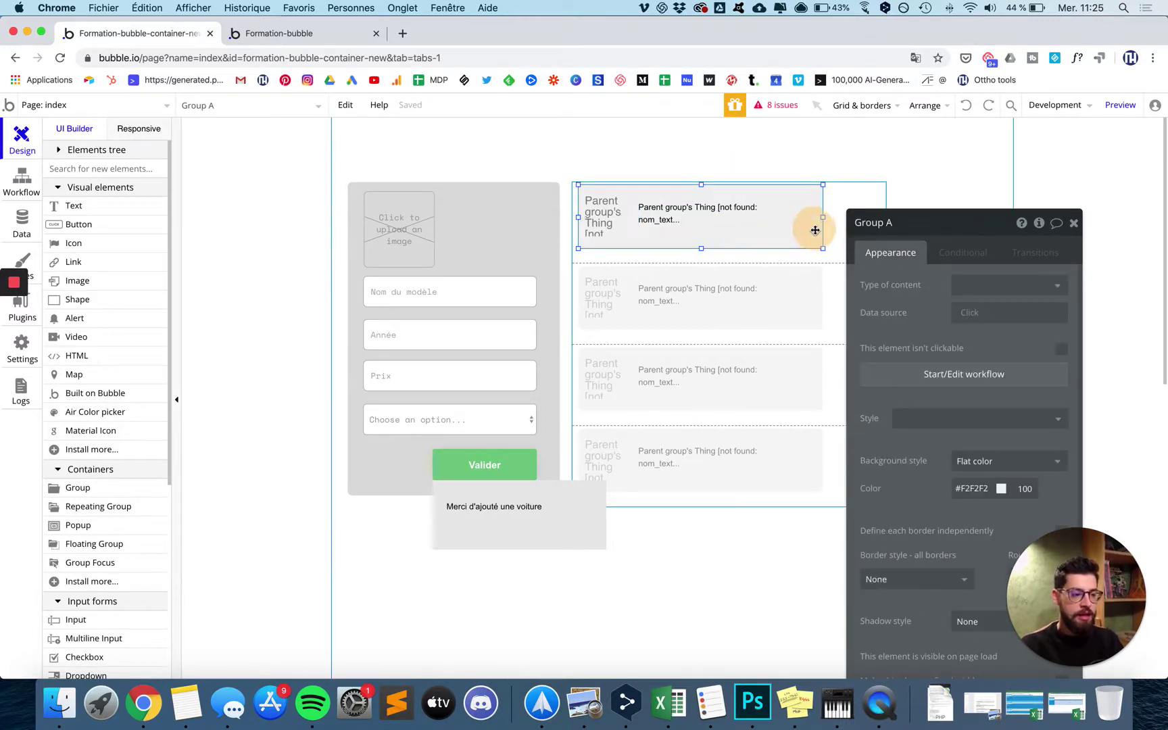
click(984, 290)
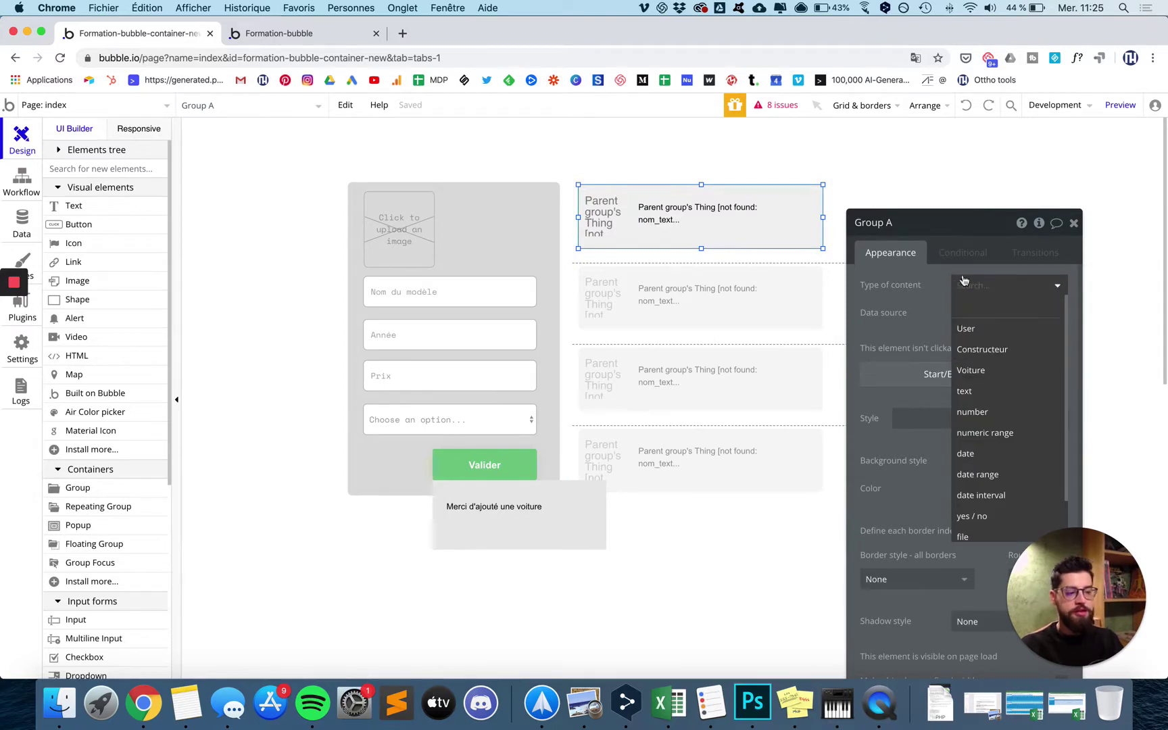
click(978, 379)
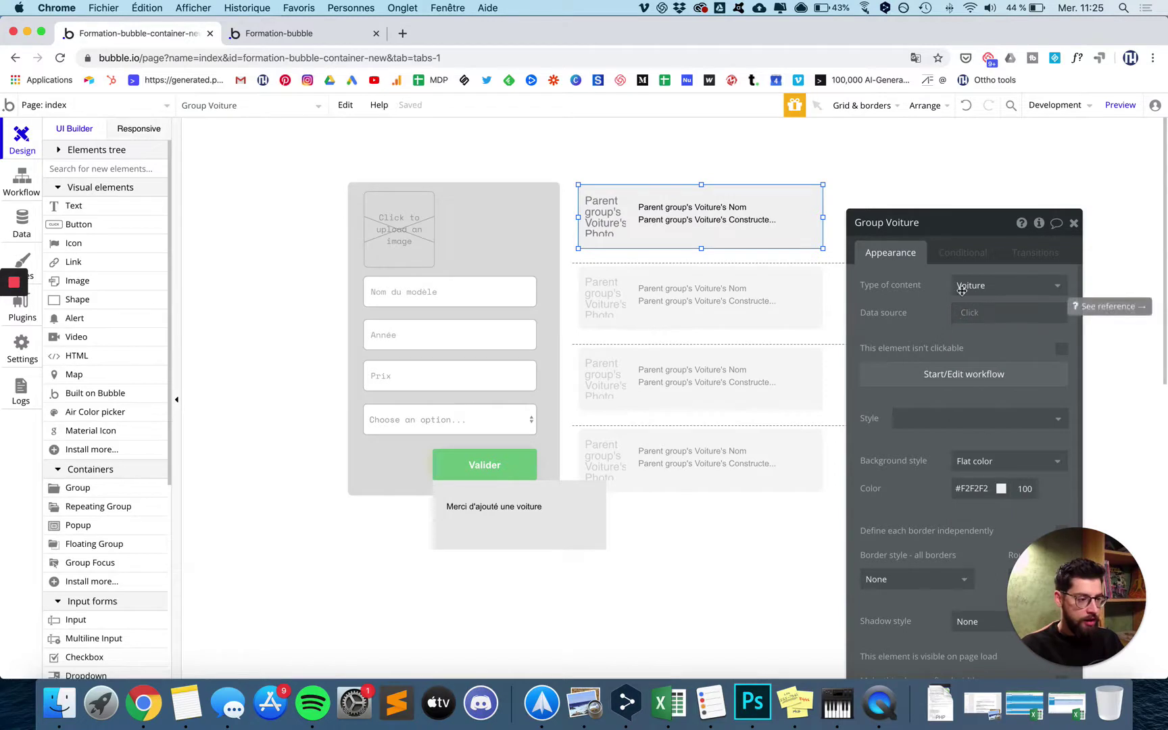
- Review the cell text's expressions and its parent containers, and refresh the page preview to check the car list
click(716, 220)
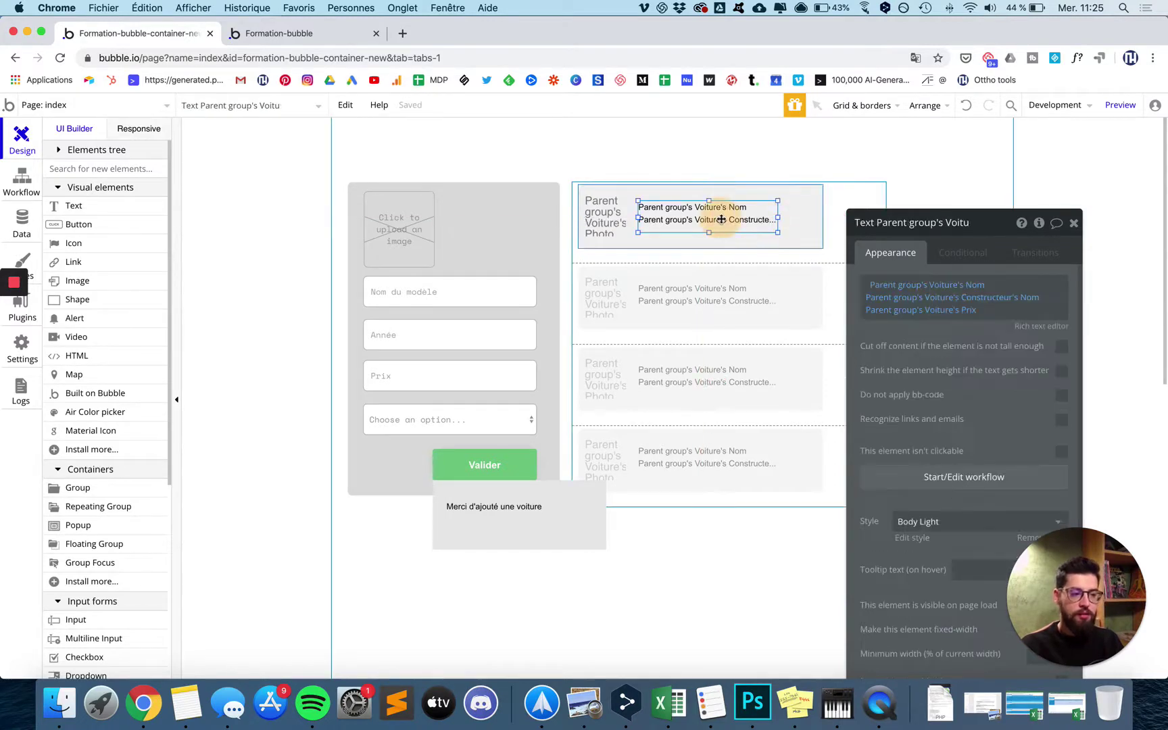
click(713, 255)
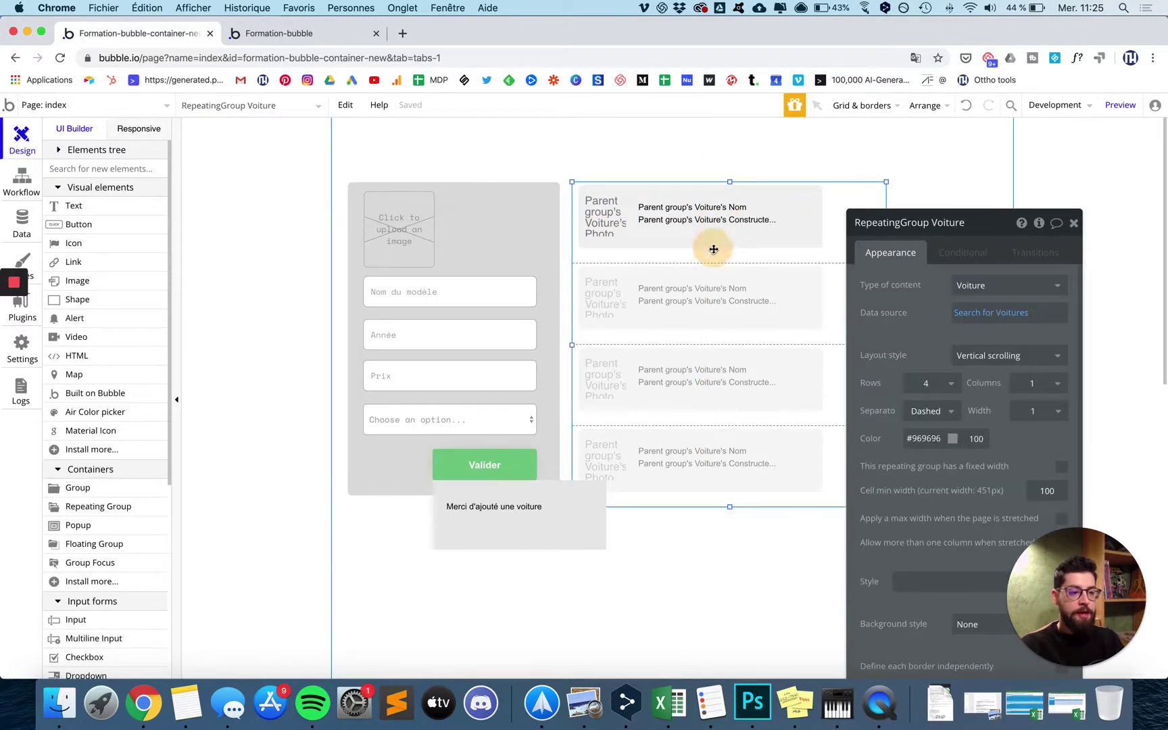
click(714, 237)
click(264, 33)
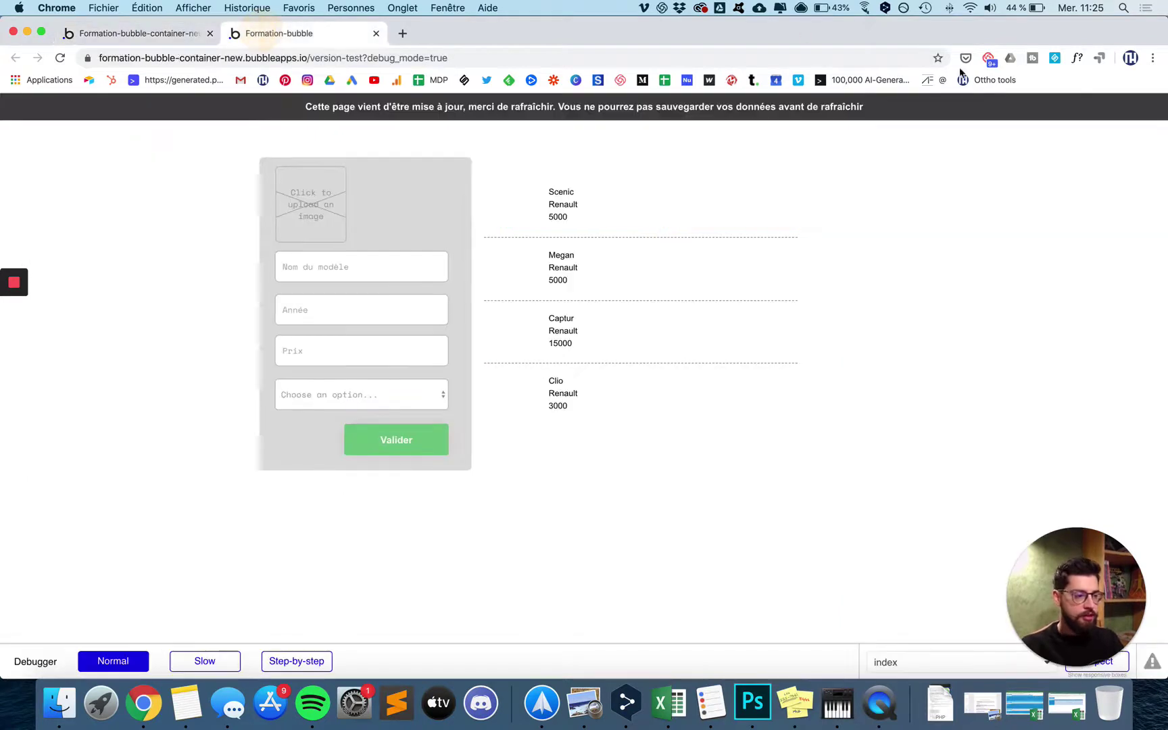
click(843, 115)
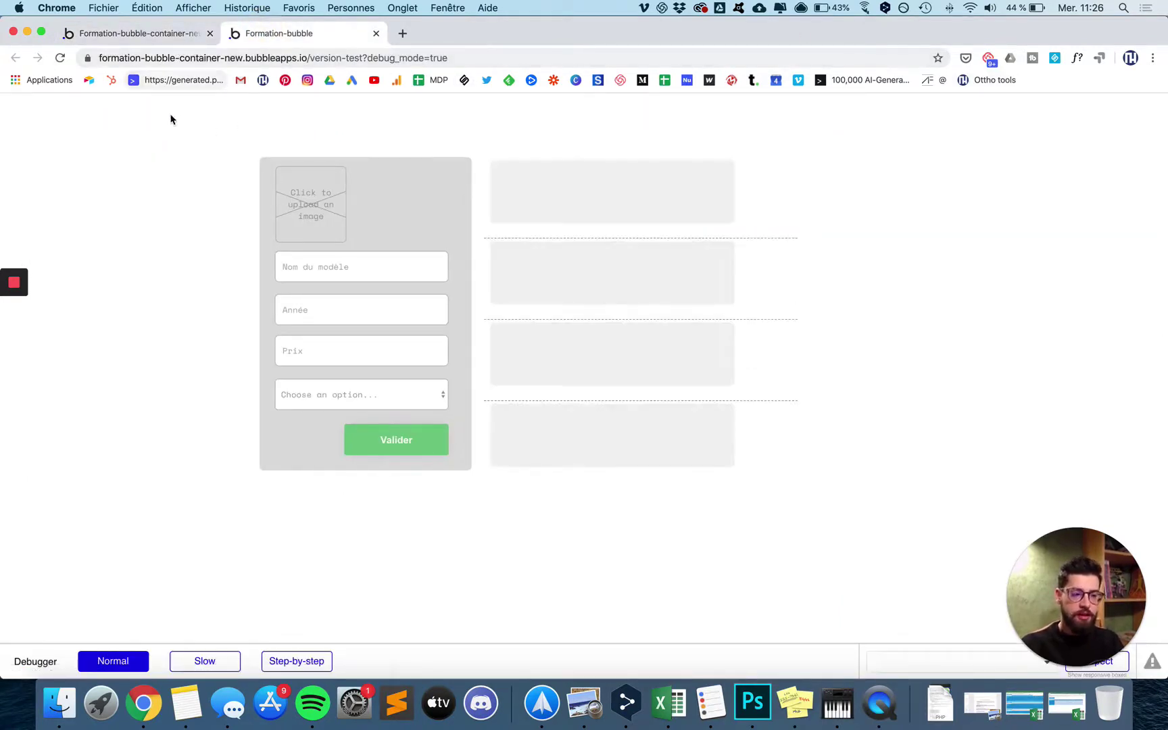
- Return to the editor and set Group Voiture's data source to Current cell's Voiture
click(177, 34)
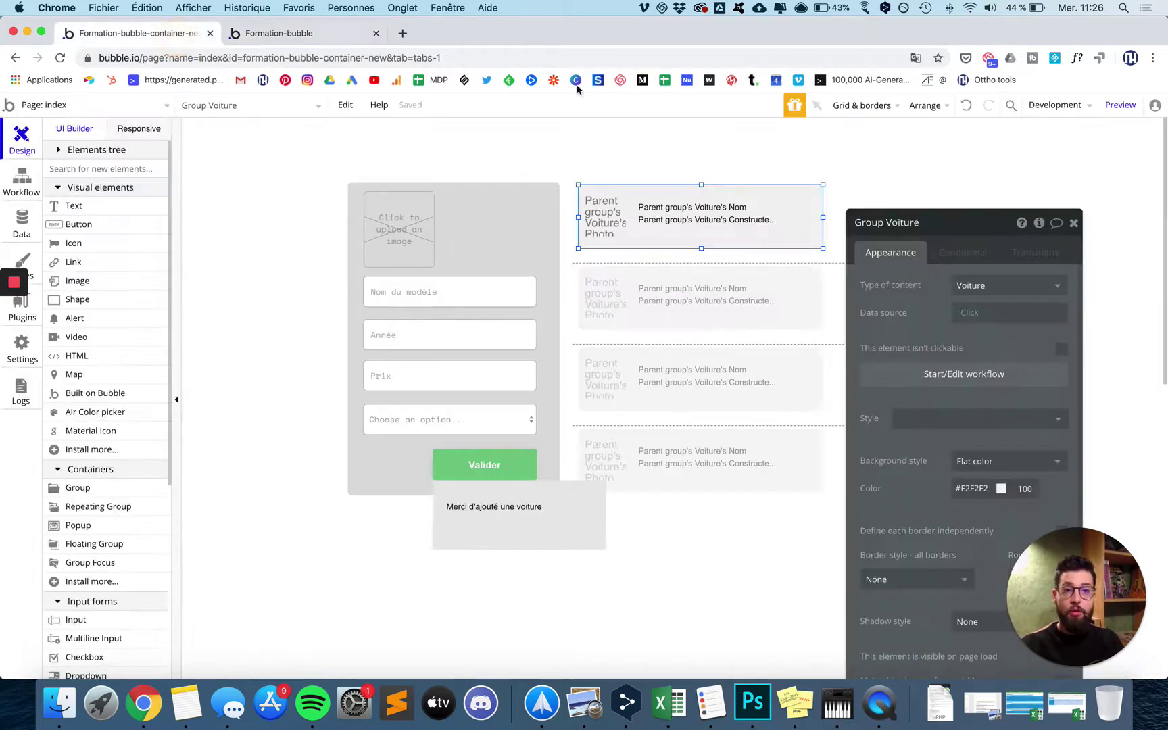
click(970, 312)
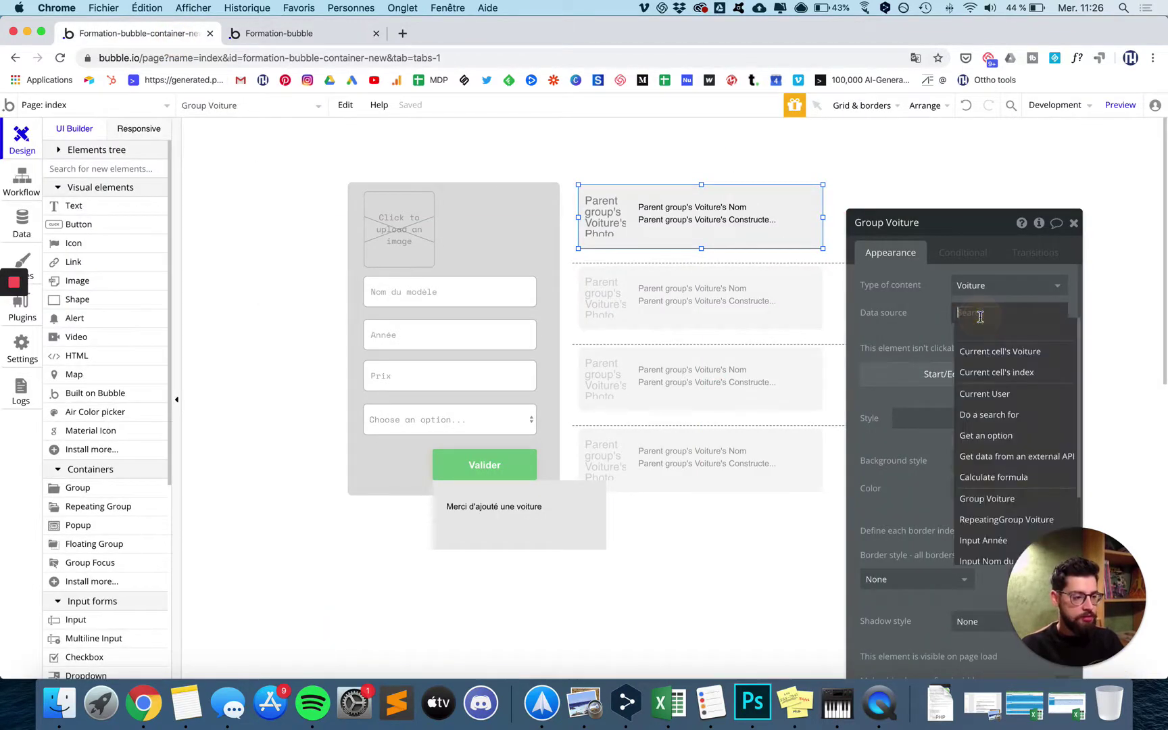
click(979, 355)
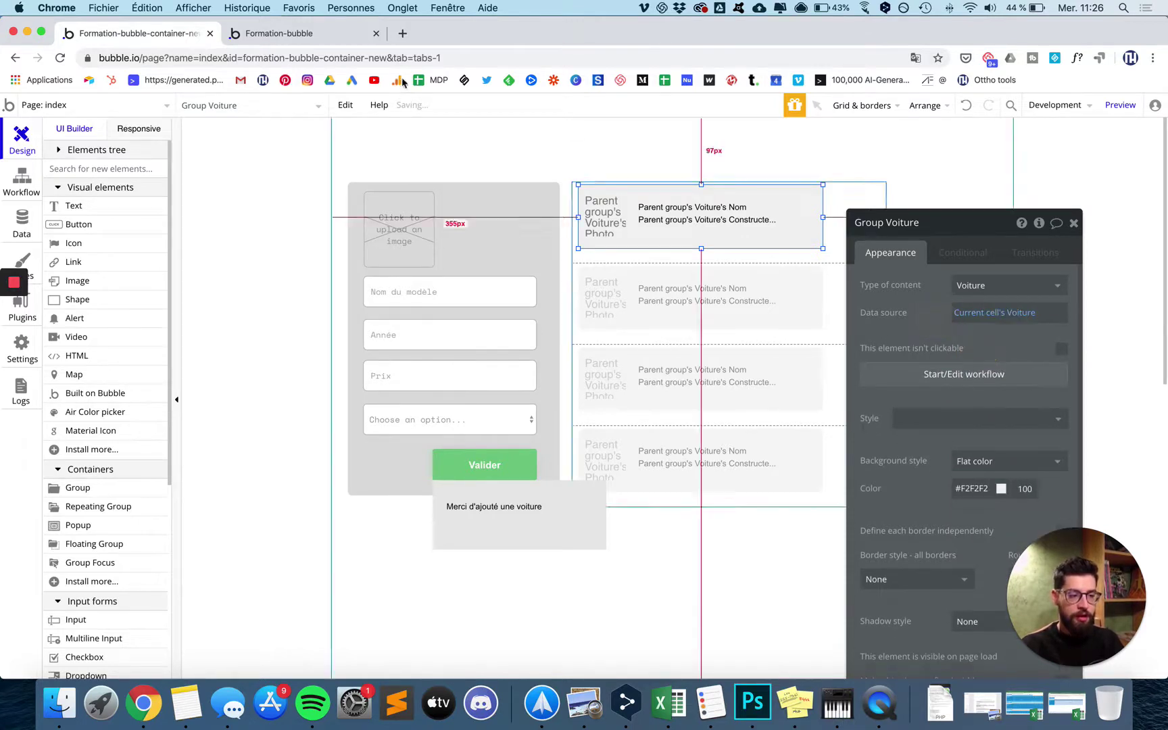
- Refresh the page preview to check the cars displayed in the repeating group, and return to the editor
click(311, 34)
click(373, 107)
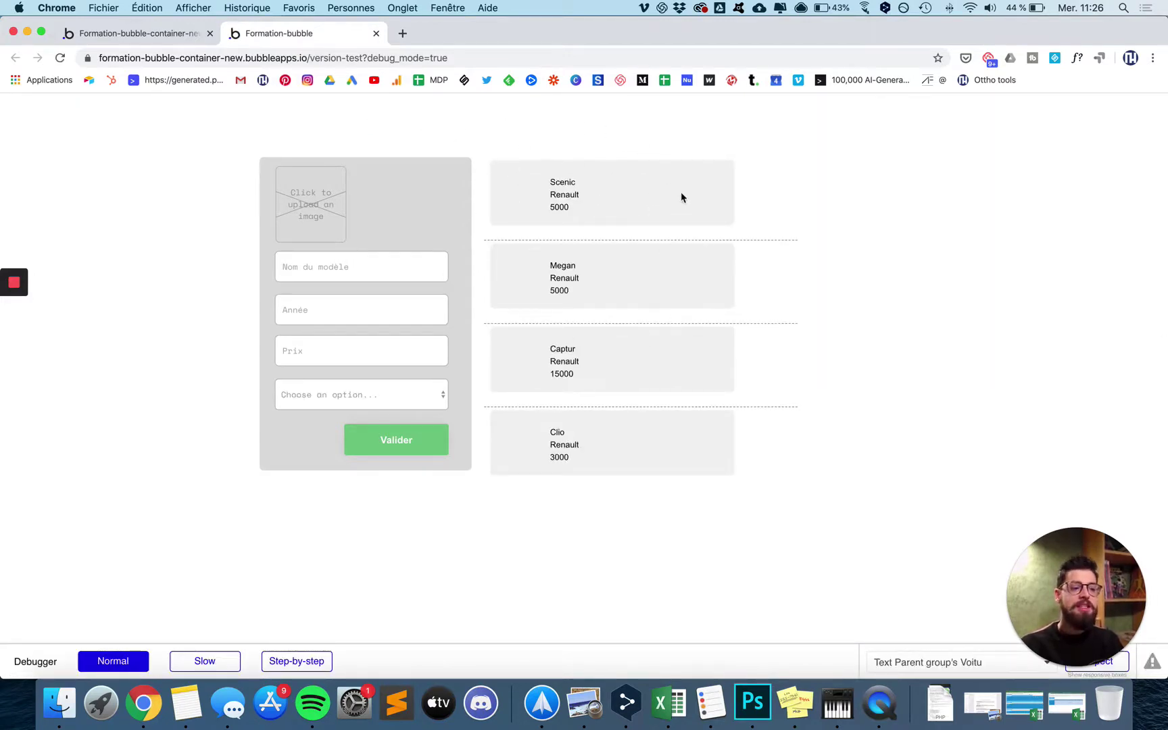
click(145, 33)
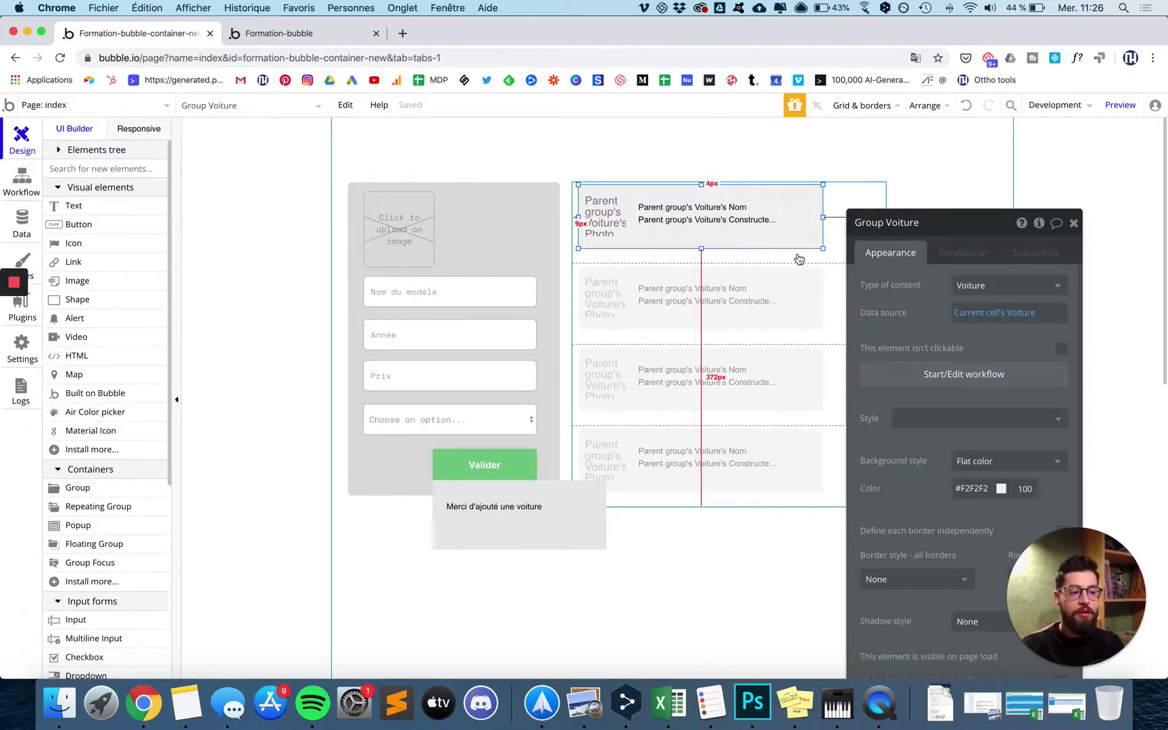
- Move the property editor clear of the repeating group and widen Group Voiture to almost the full width of its cell
click(770, 210)
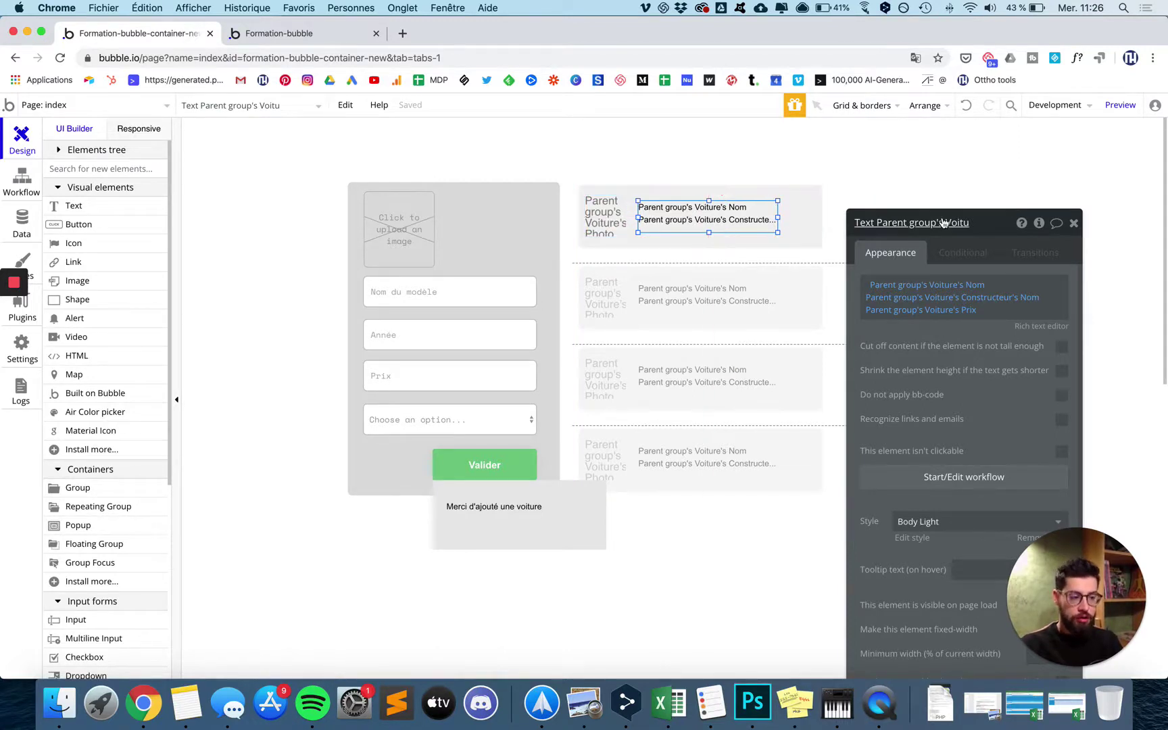
drag(989, 221, 1032, 215)
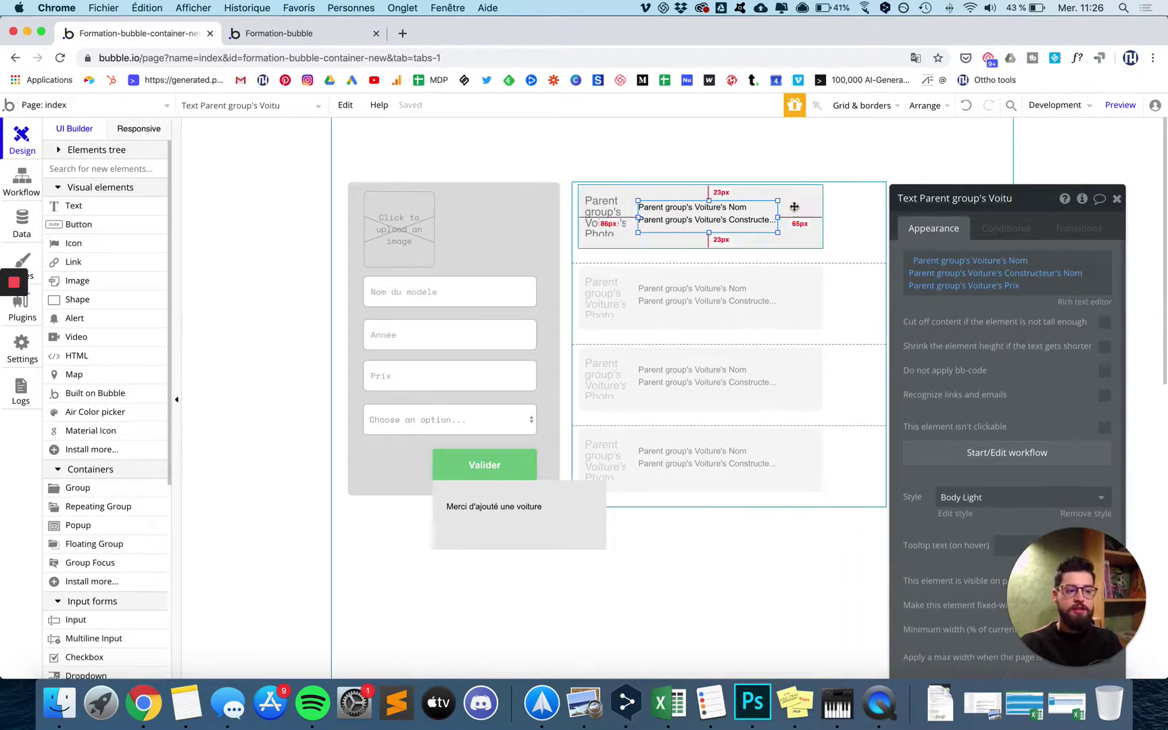
click(814, 215)
drag(823, 217, 793, 217)
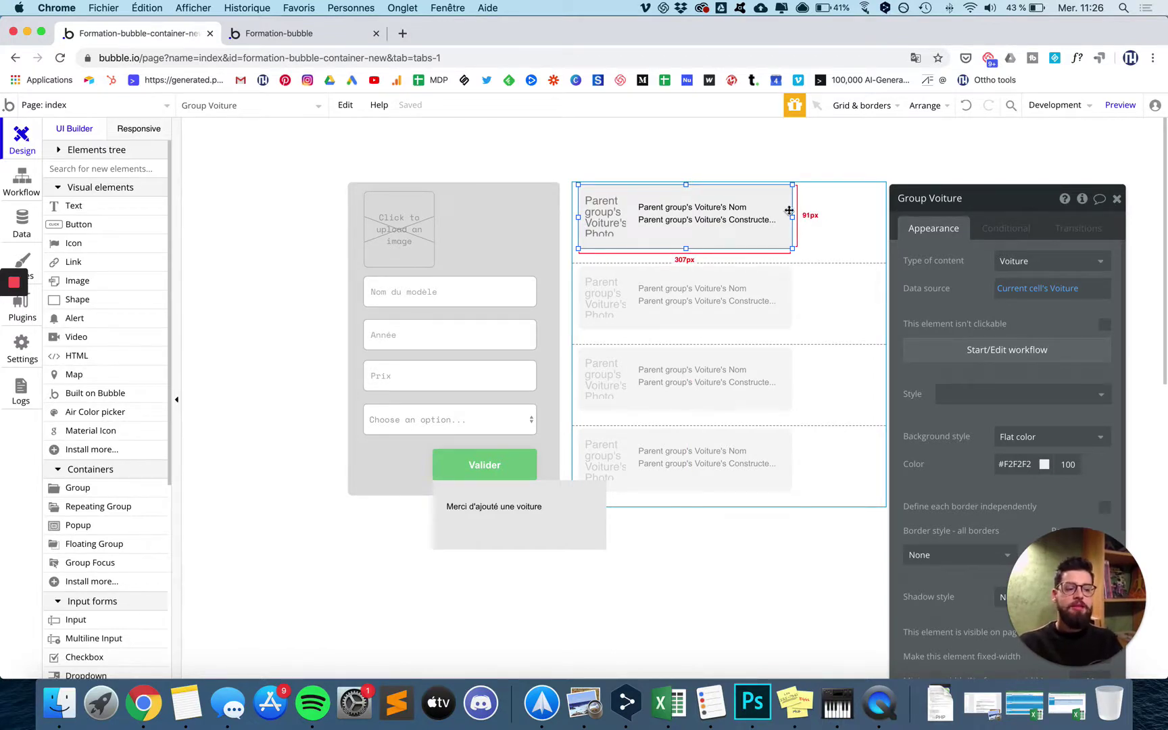
drag(792, 216, 876, 217)
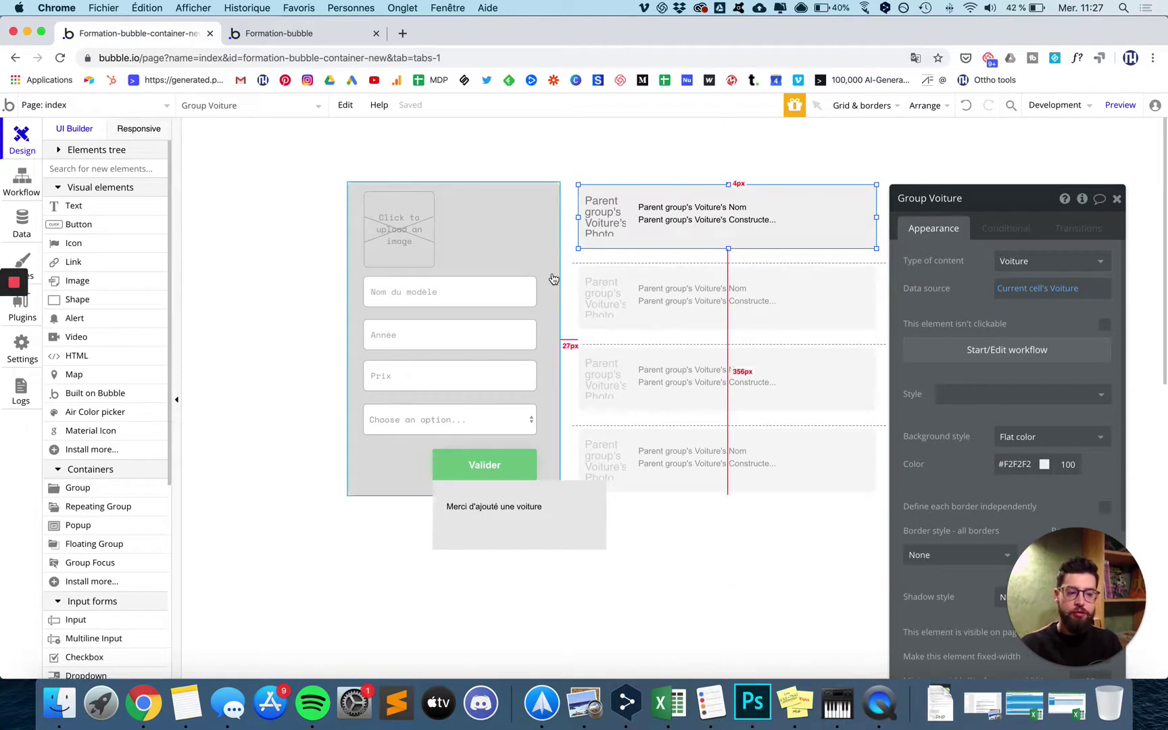
- Move the form's Group B slightly up and left to about X 20, Y 74, and bring its size and position settings into view
mouse_move(552, 278)
mouse_down()
mouse_move(553, 339)
mouse_move(540, 264)
mouse_move(556, 276)
mouse_move(554, 267)
mouse_up()
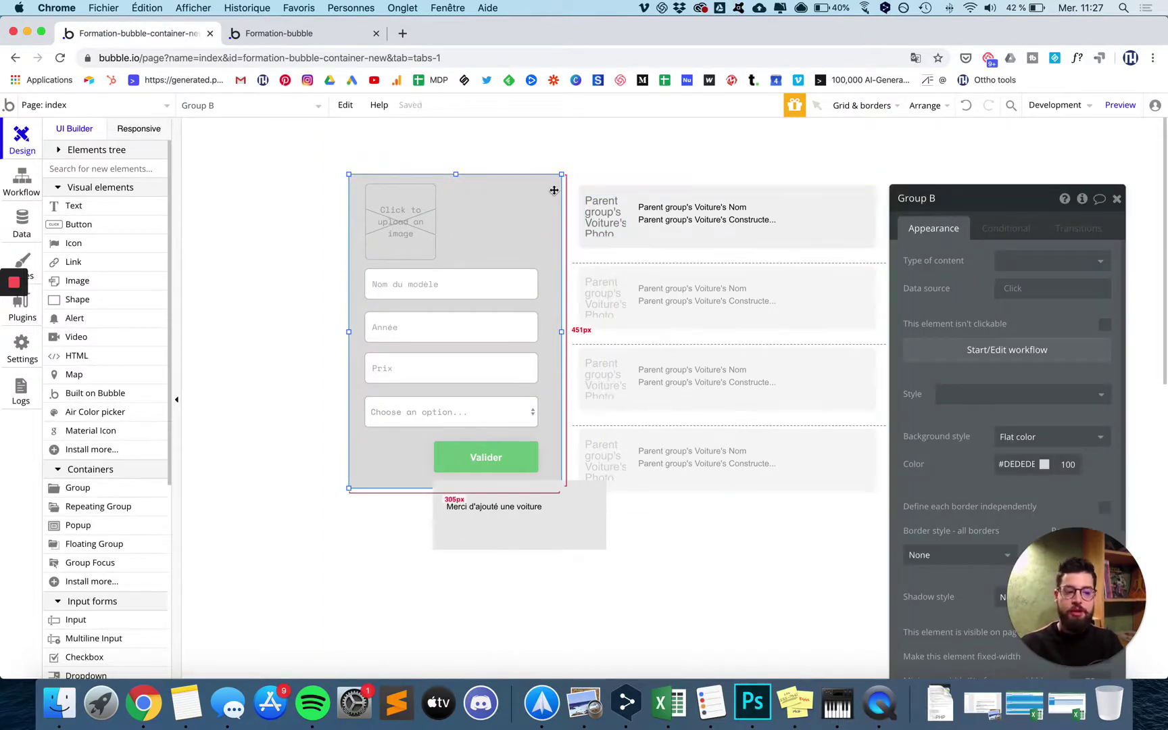
drag(554, 204, 553, 199)
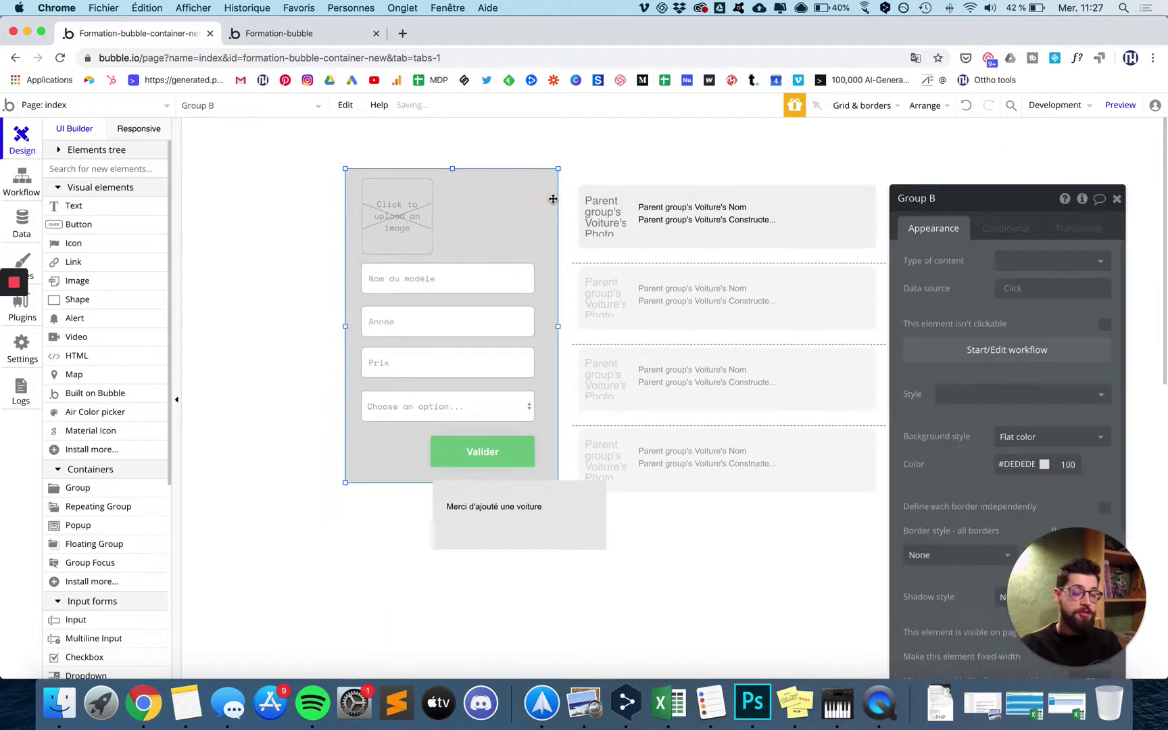
drag(1036, 197, 957, 131)
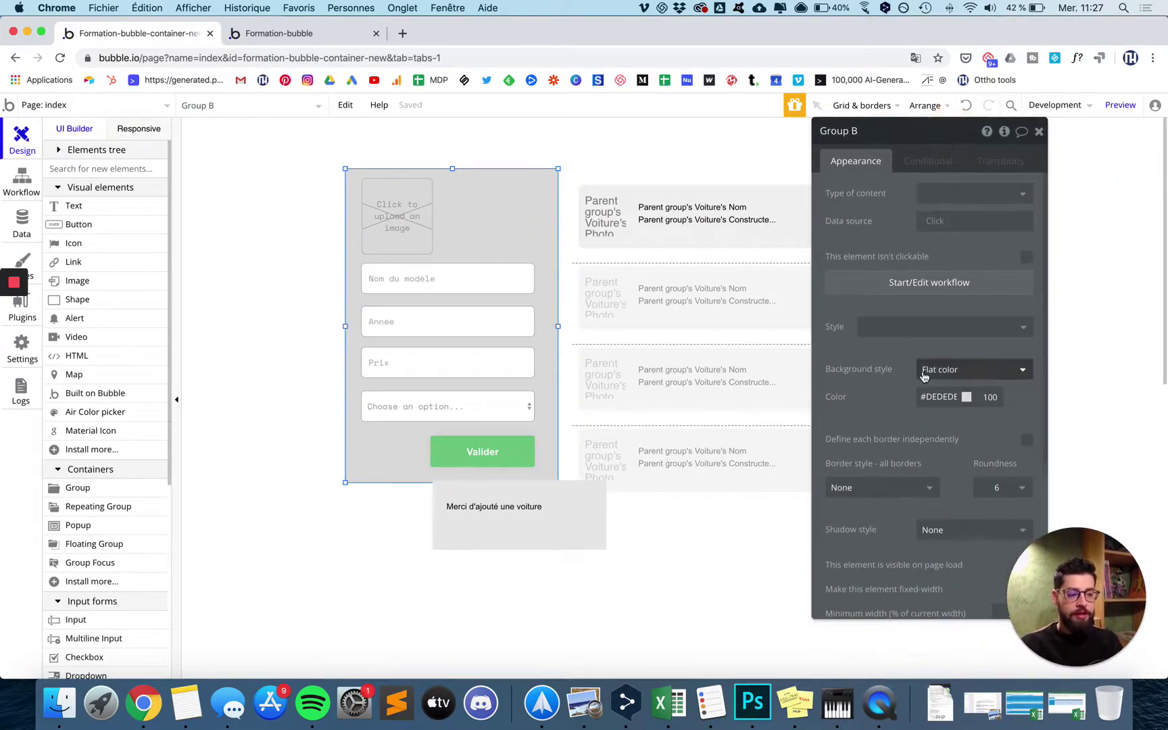
scroll(923, 376, down, 5)
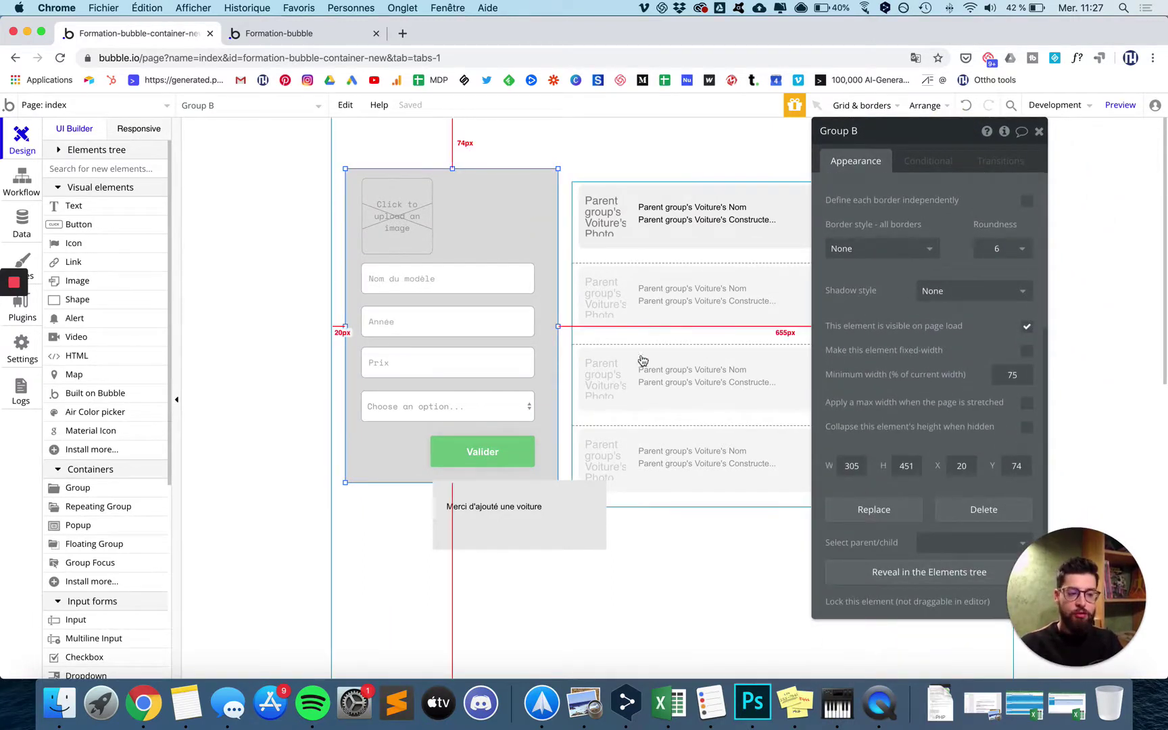